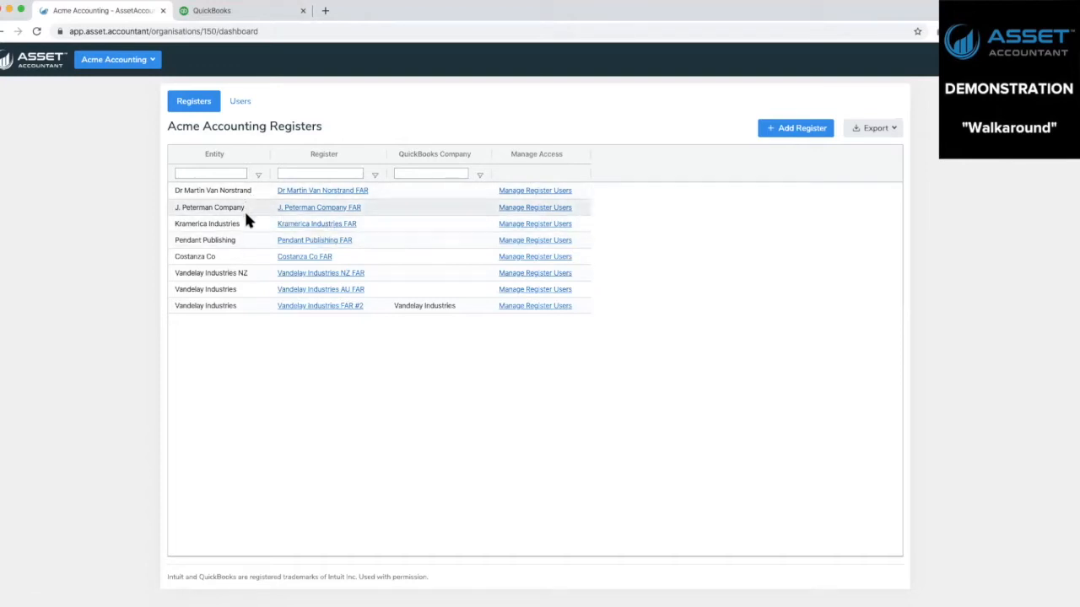
Step: Open the Vandelay Industries FAR #2 register and set its reporting period to Current Period
left_click(295, 309)
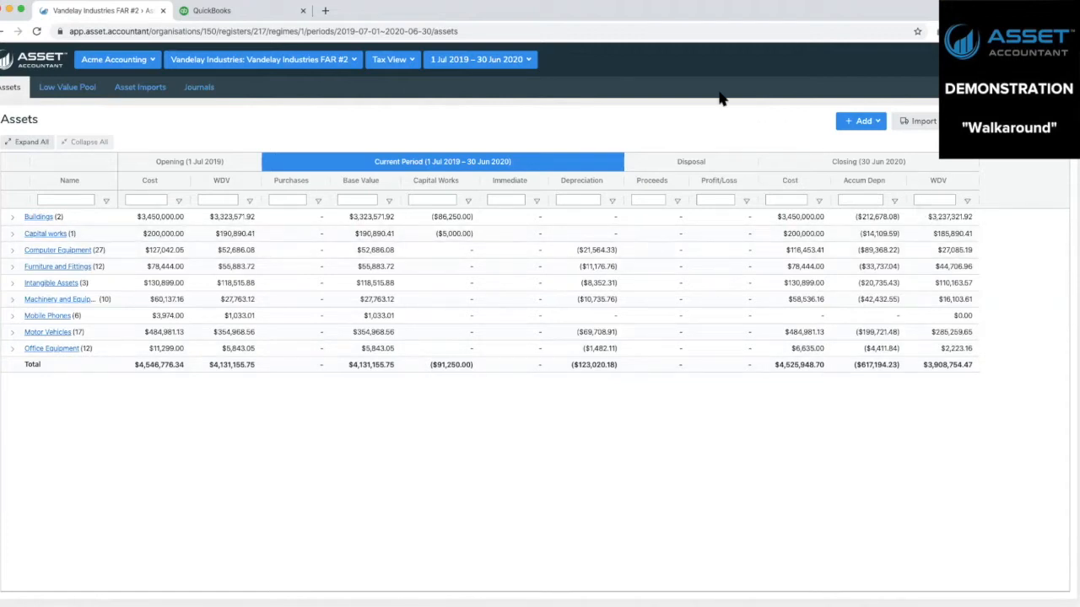
left_click(527, 60)
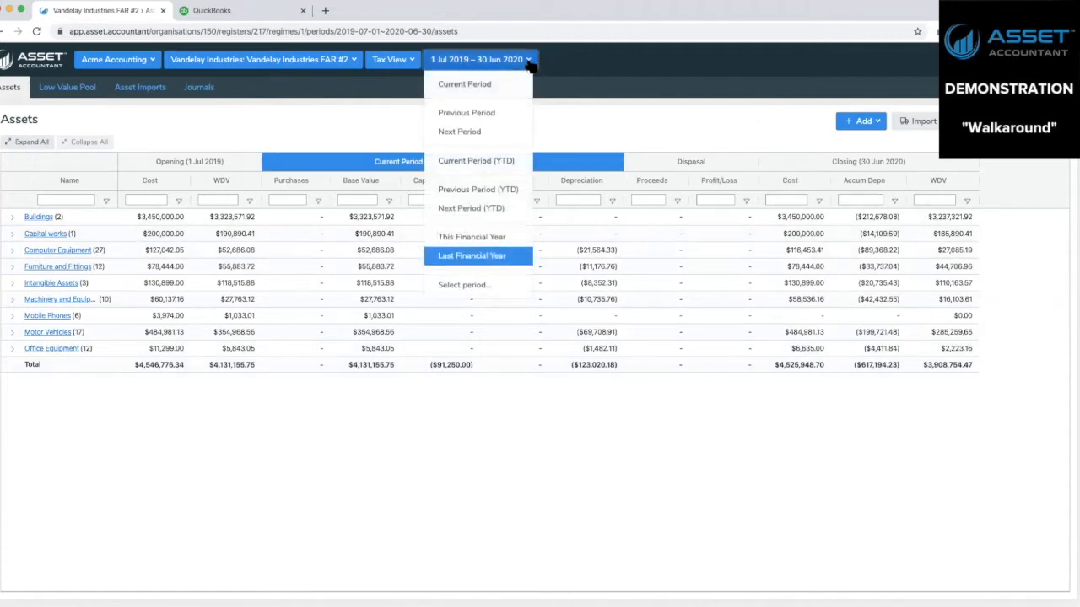
left_click(472, 85)
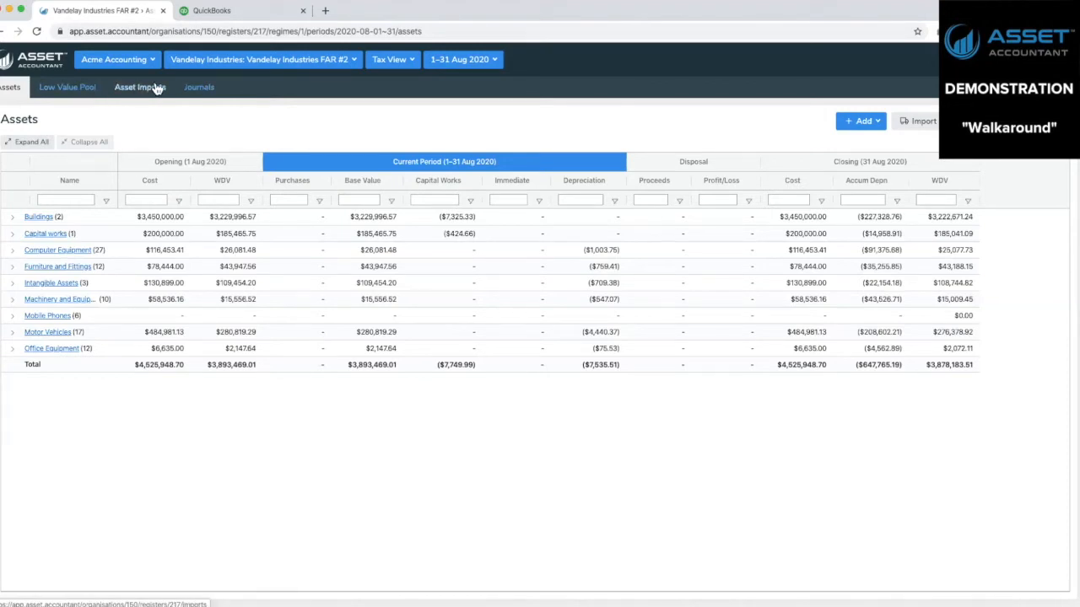
Step: Compare the asset figures in Accounts View, and return the register to Tax View
left_click(411, 63)
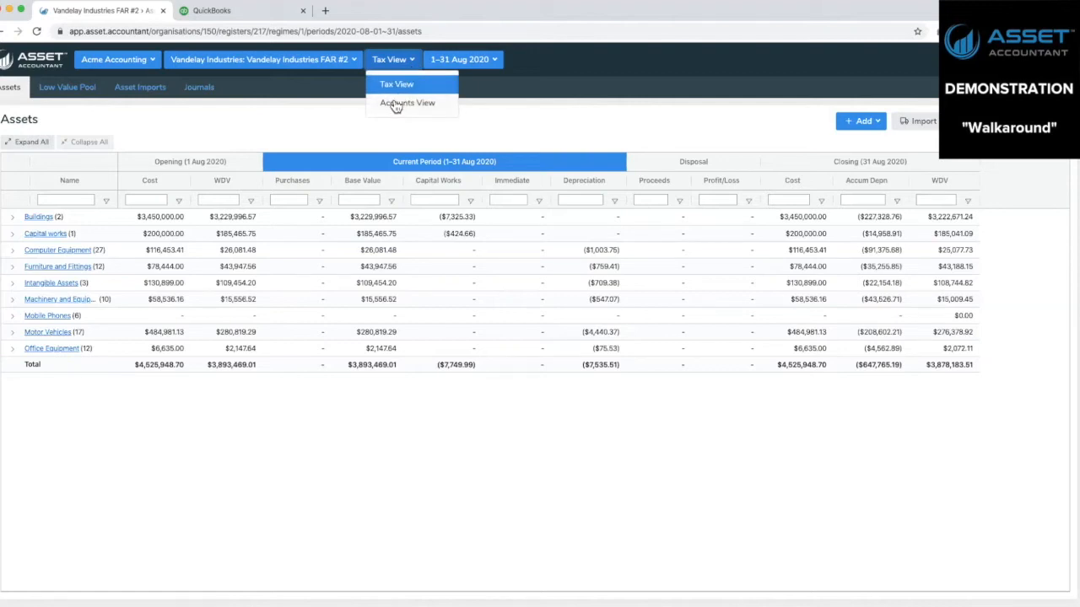
left_click(398, 105)
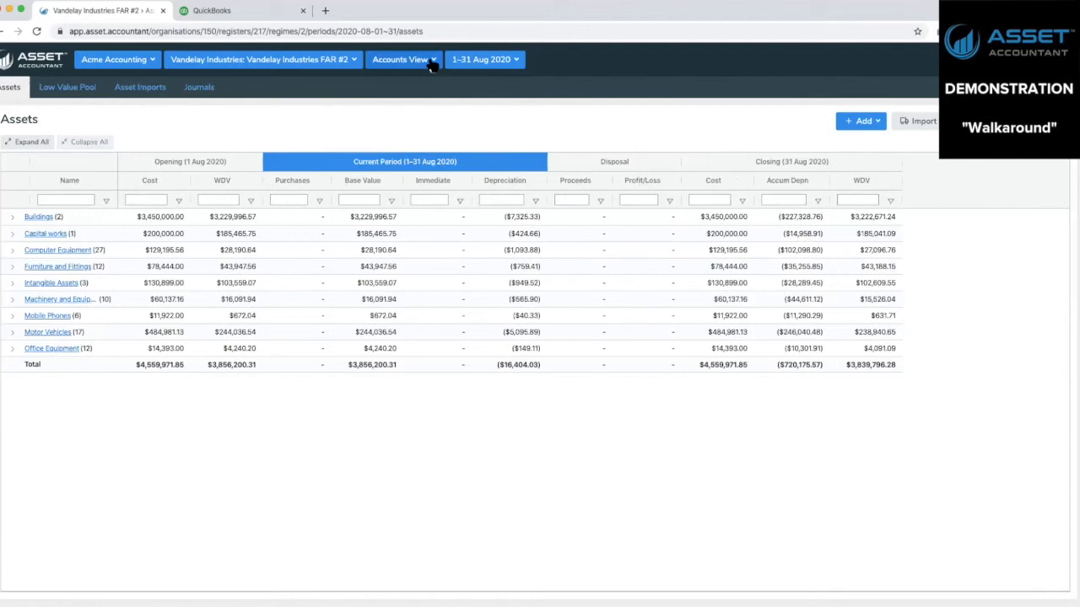
left_click(430, 62)
left_click(396, 85)
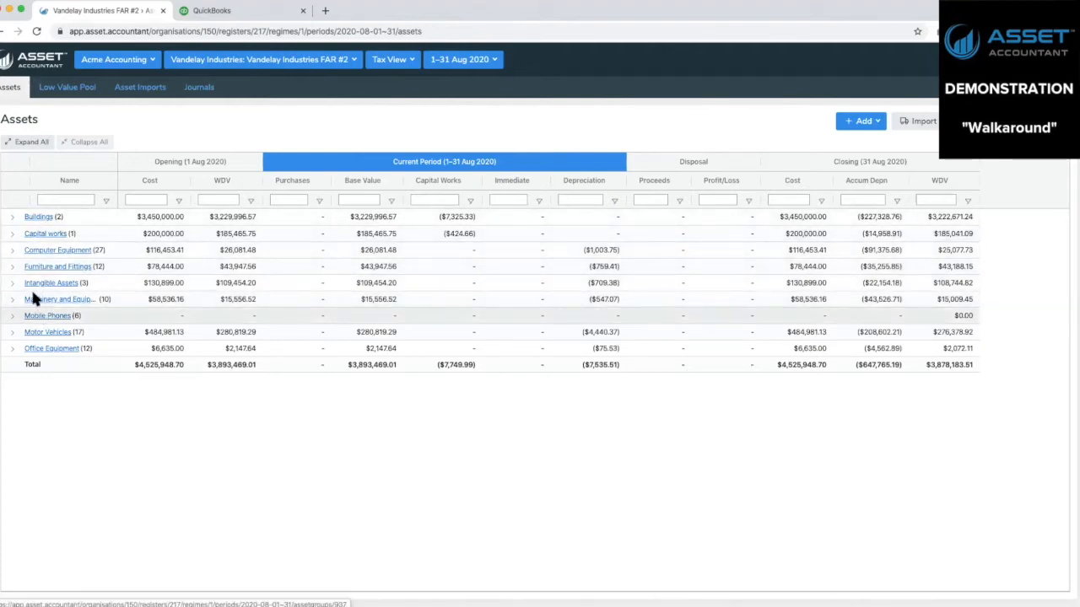
Step: Examine the individual assets in Furniture and Fittings and across all expanded groups, leaving every group collapsed
left_click(12, 267)
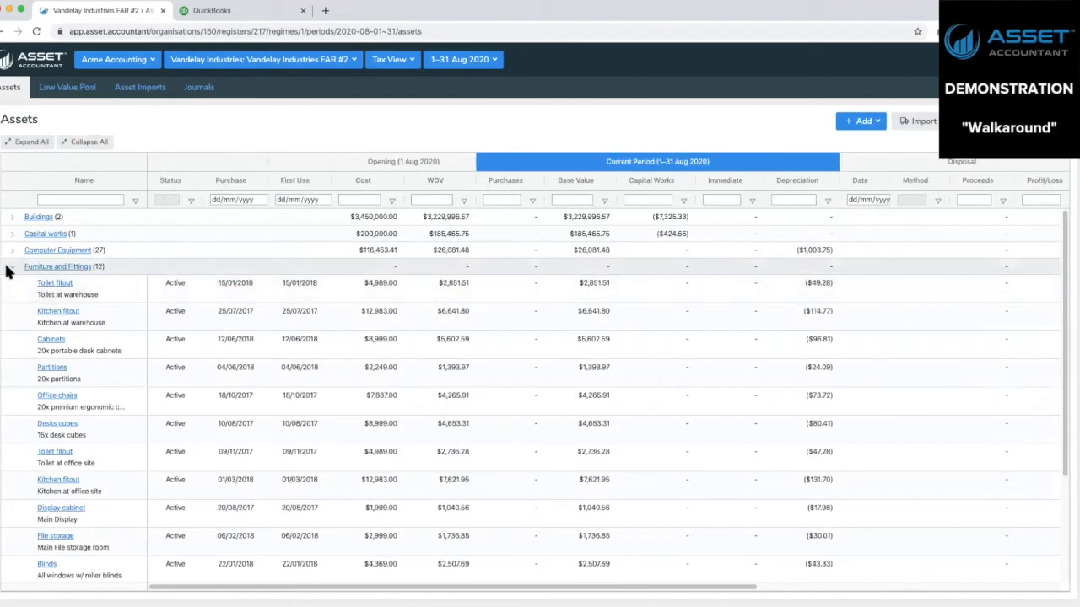
left_click(12, 267)
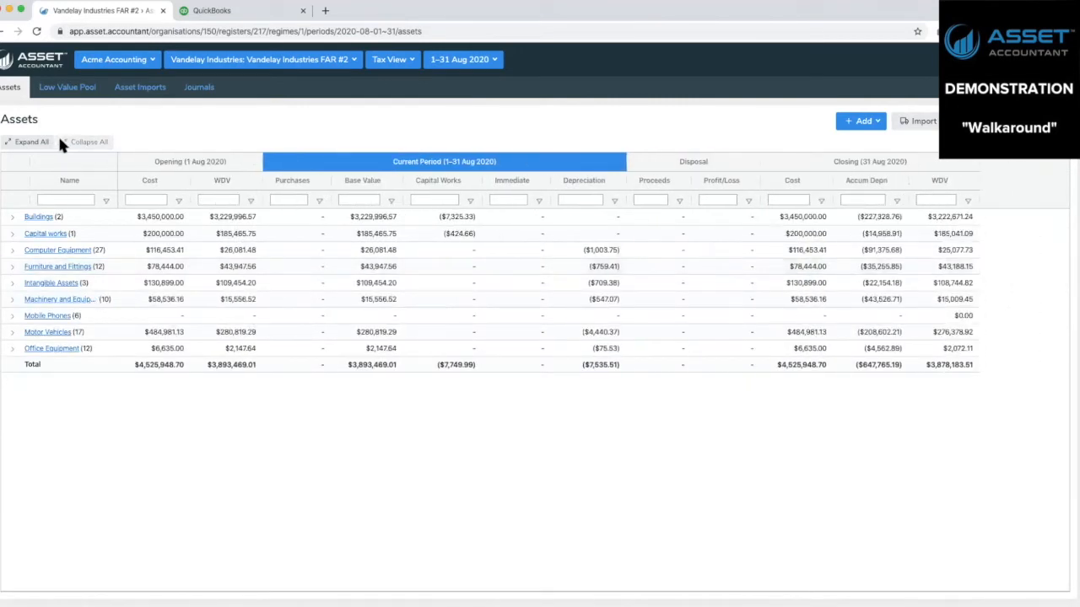
left_click(20, 142)
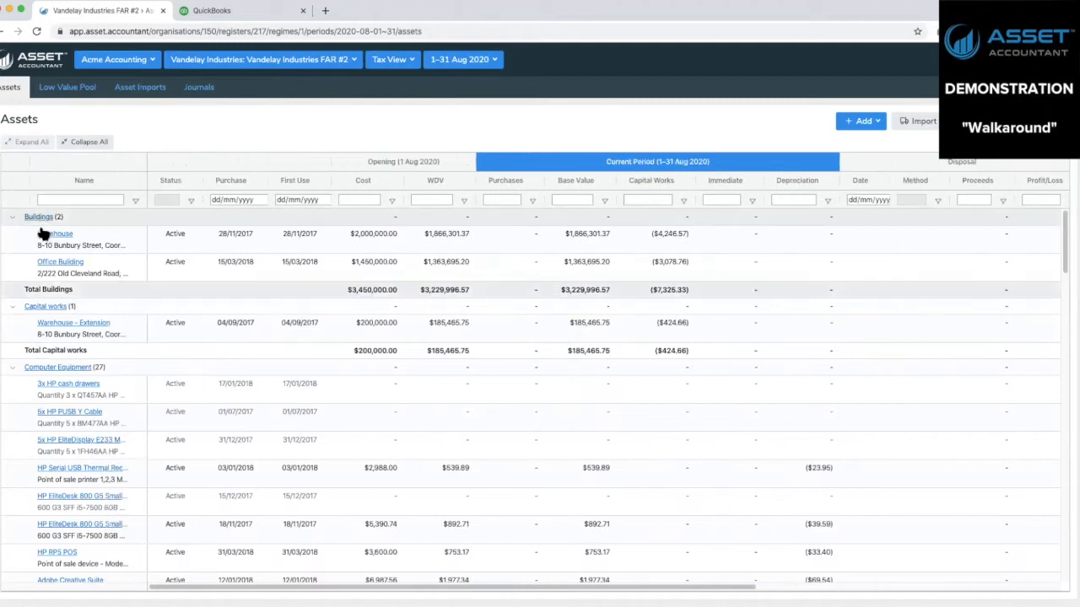
scroll(82, 331, "down", 4)
scroll(80, 324, "down", 15)
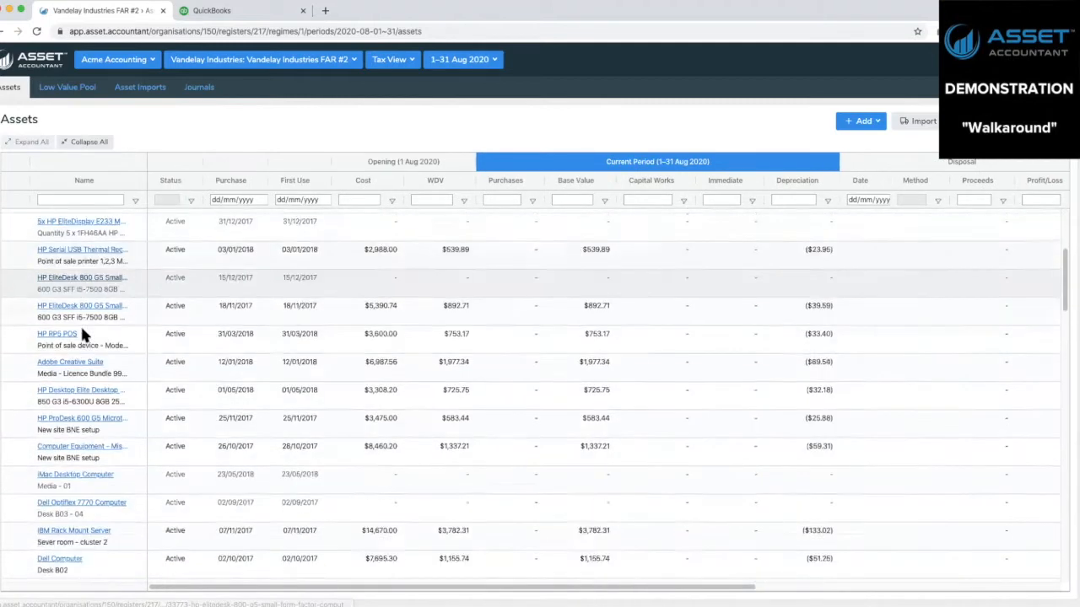
scroll(81, 331, "down", 15)
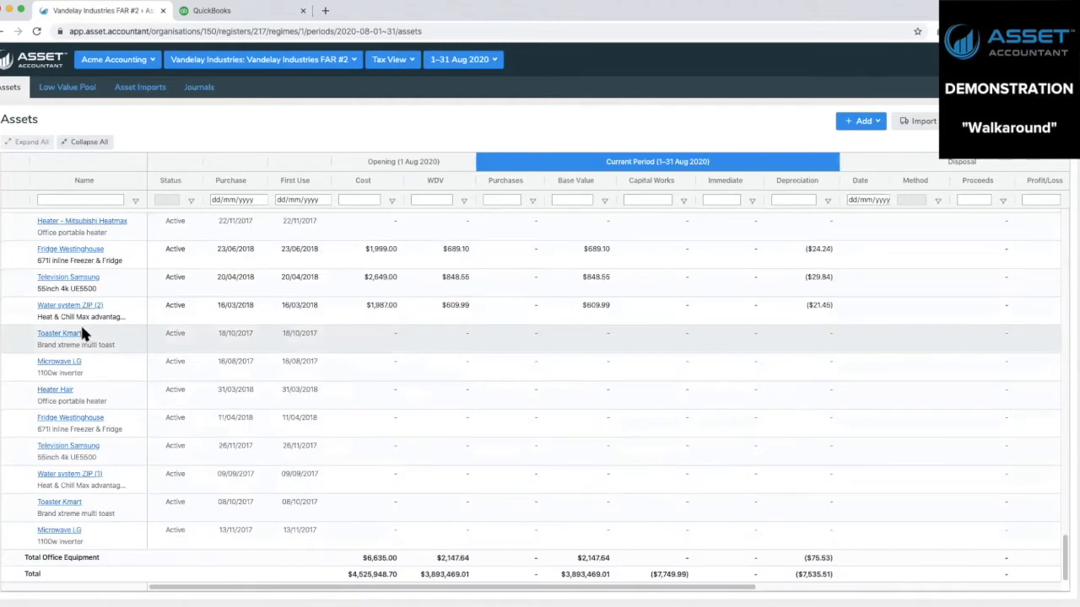
scroll(80, 323, "up", 20)
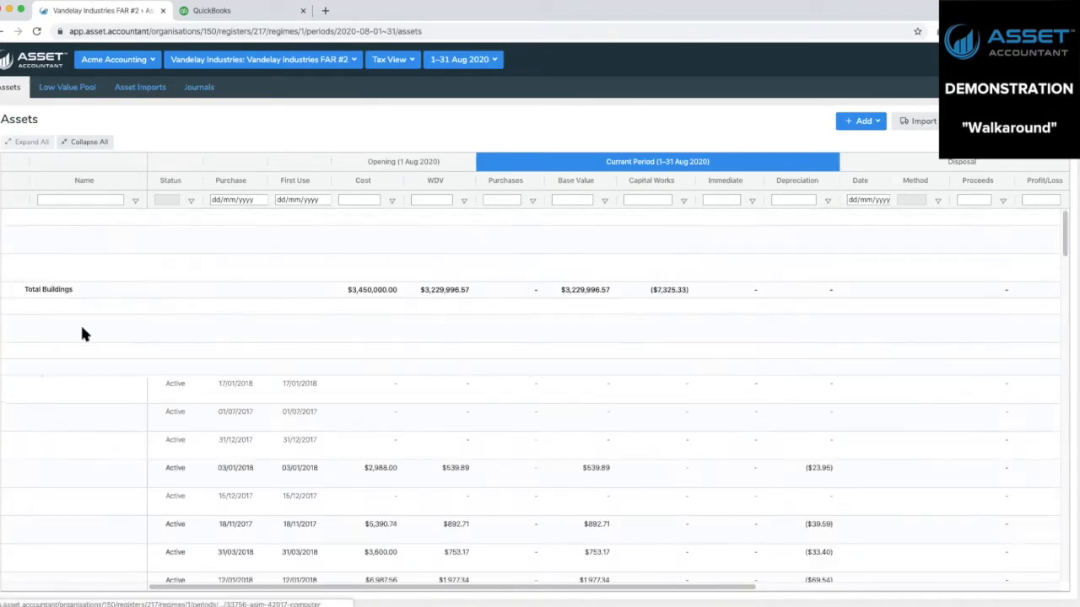
left_click(73, 145)
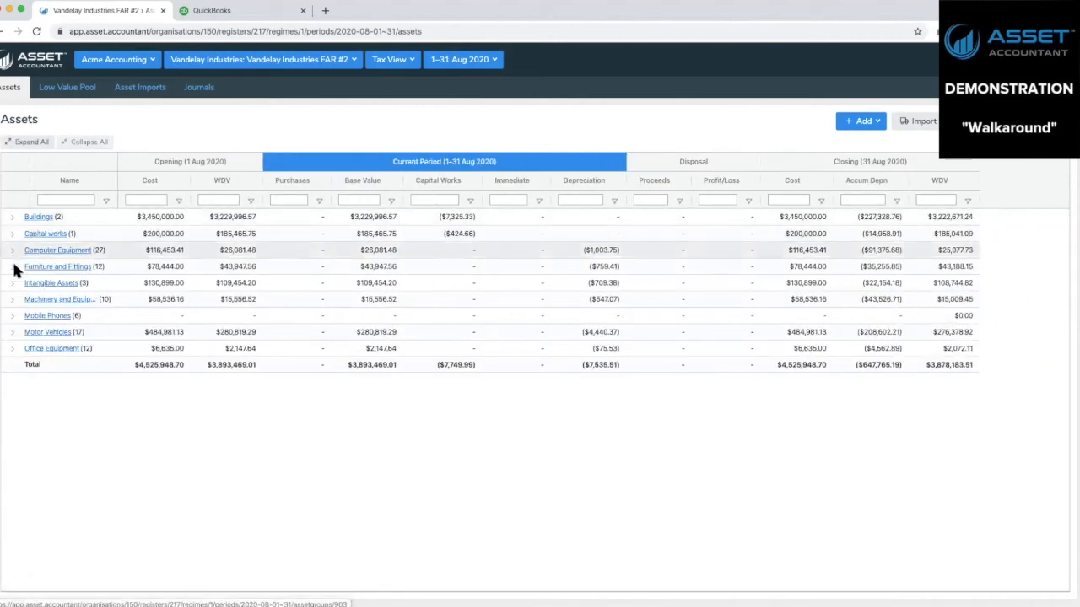
Step: View the tax transaction history of the first Iphone 9 in the Mobile Phones group, and return to the asset list
left_click(11, 316)
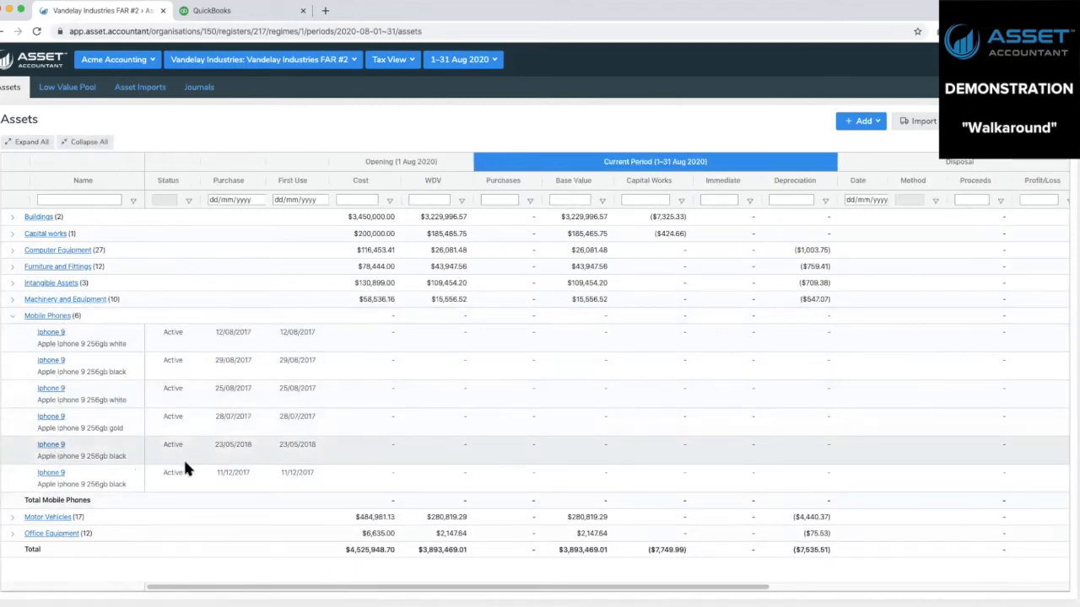
left_click(12, 317)
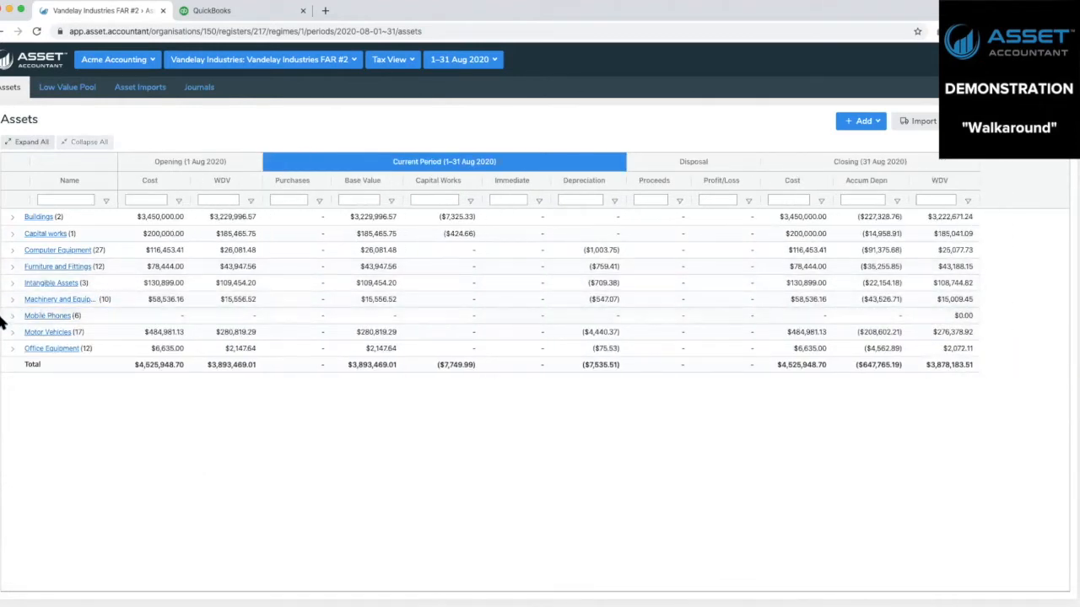
left_click(12, 316)
left_click(52, 334)
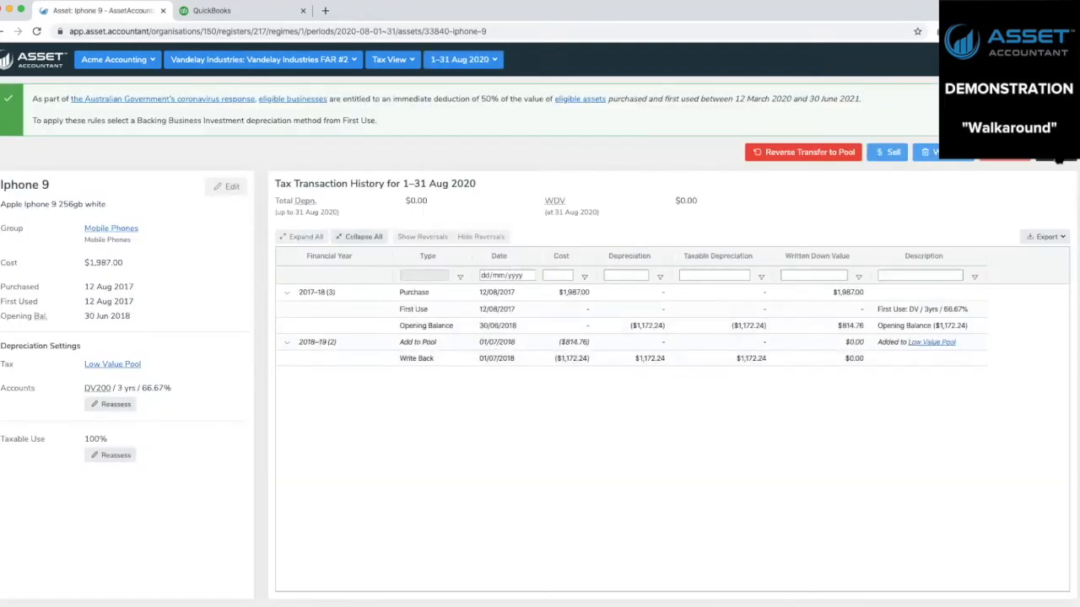
left_click(1054, 160)
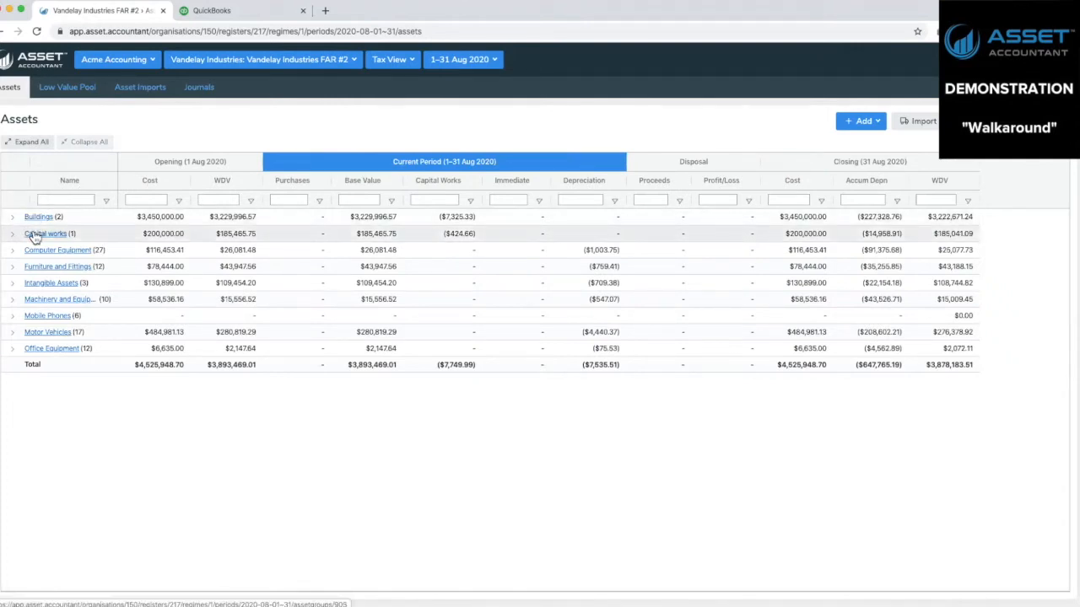
Step: Review the depreciation settings and general ledger accounts of the Furniture and Fittings group, and close the group
left_click(38, 265)
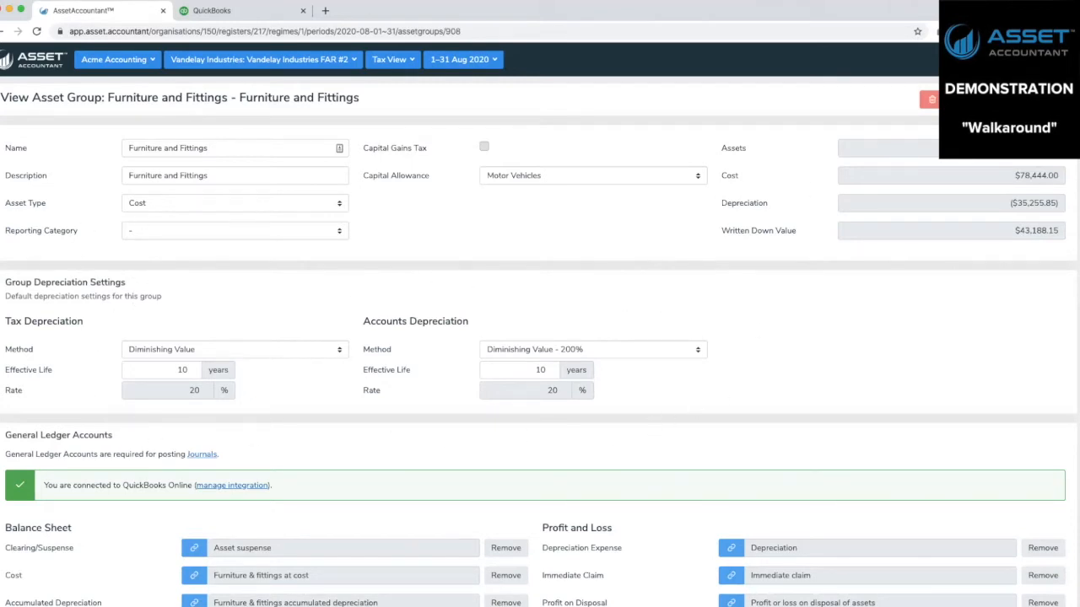
scroll(253, 384, "down", 2)
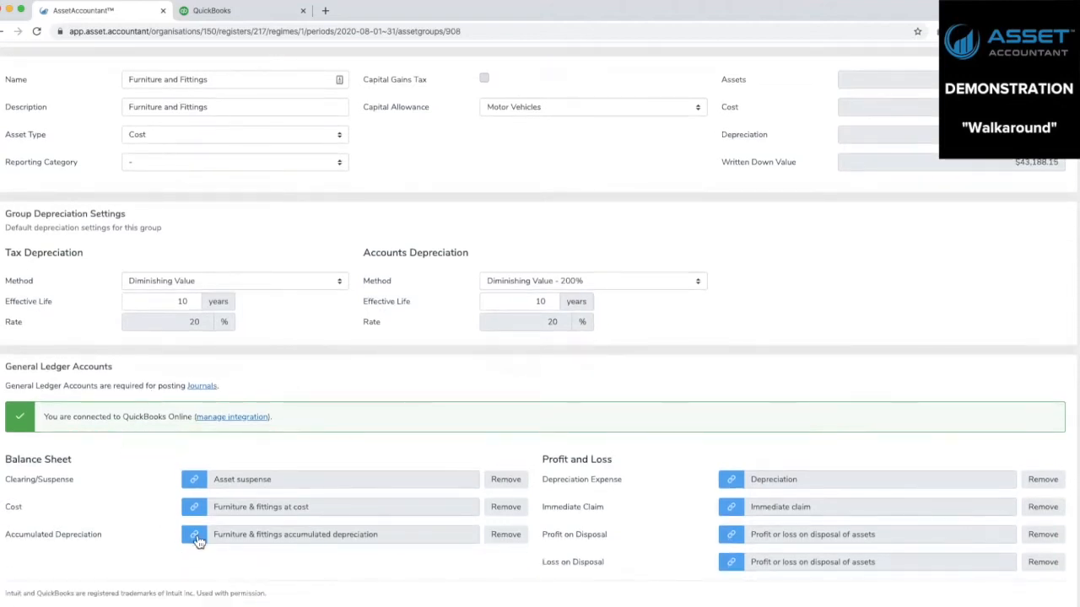
scroll(540, 338, "up", 2)
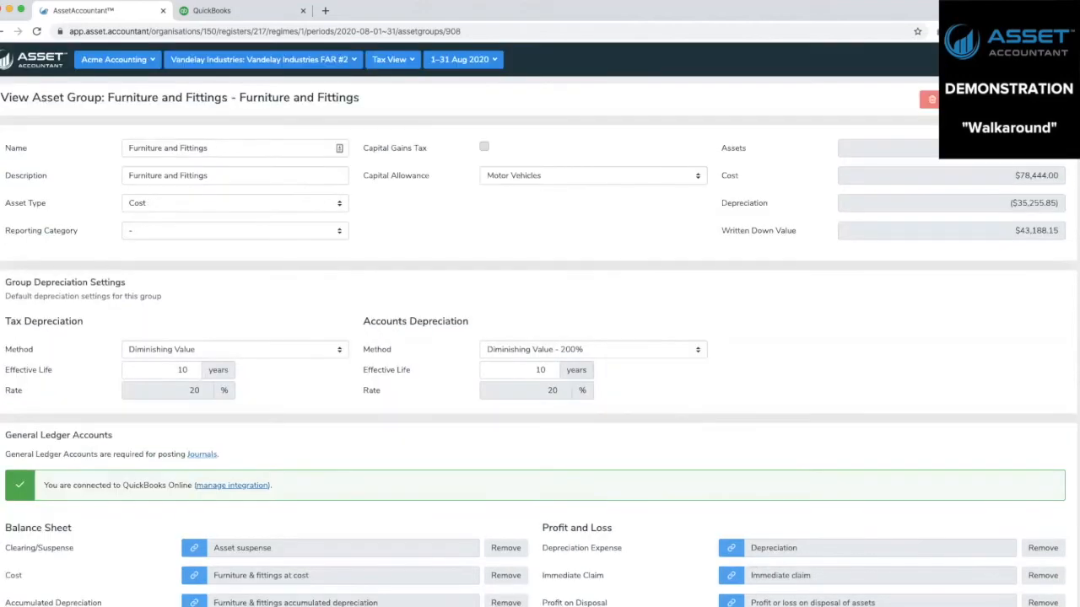
left_click(979, 100)
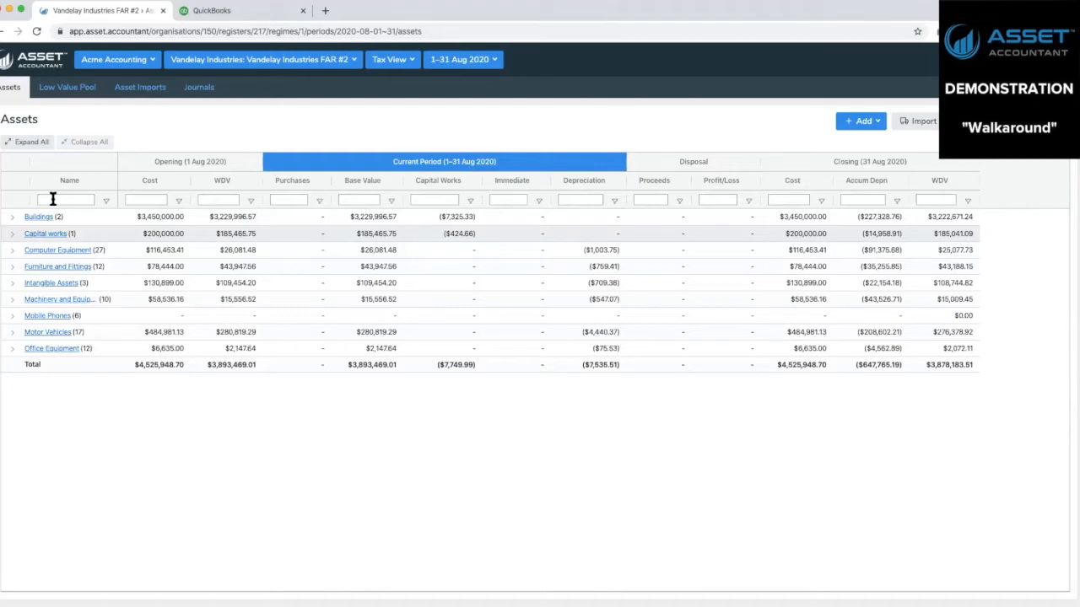
Step: Filter the asset names by "ibm" to view the matching Computer Equipment, and clear the filter with all groups collapsed
left_click(52, 199)
type("mac")
double_click(44, 204)
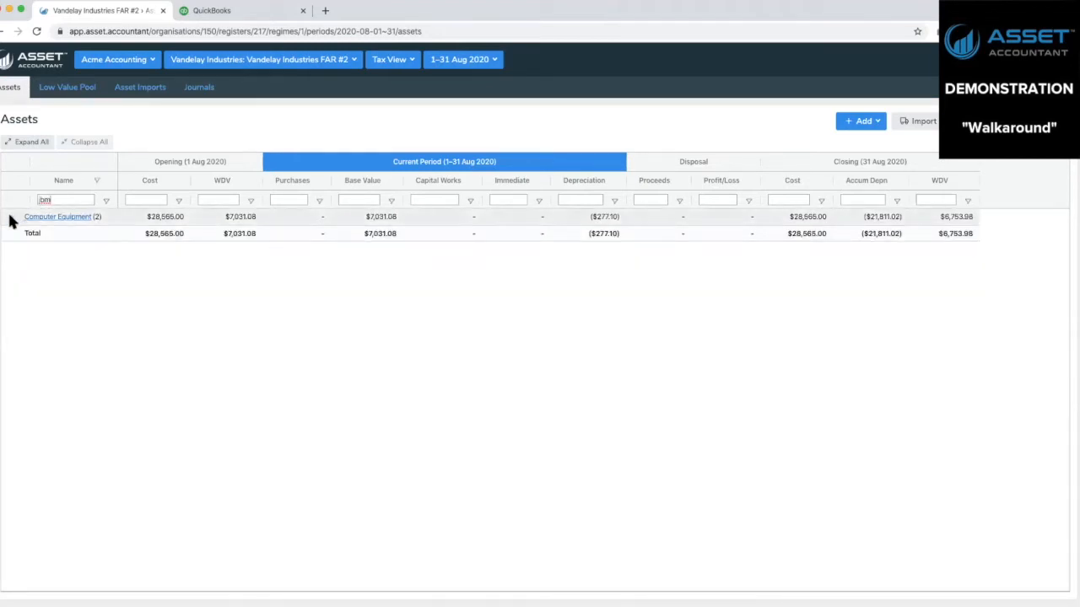
left_click(12, 217)
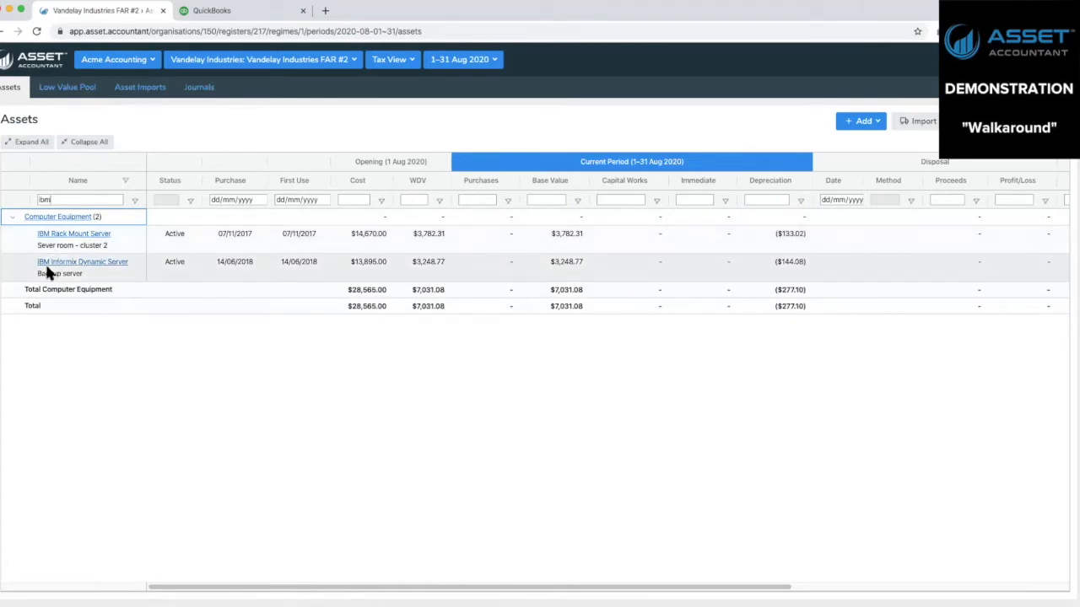
double_click(70, 199)
key("BackSpace")
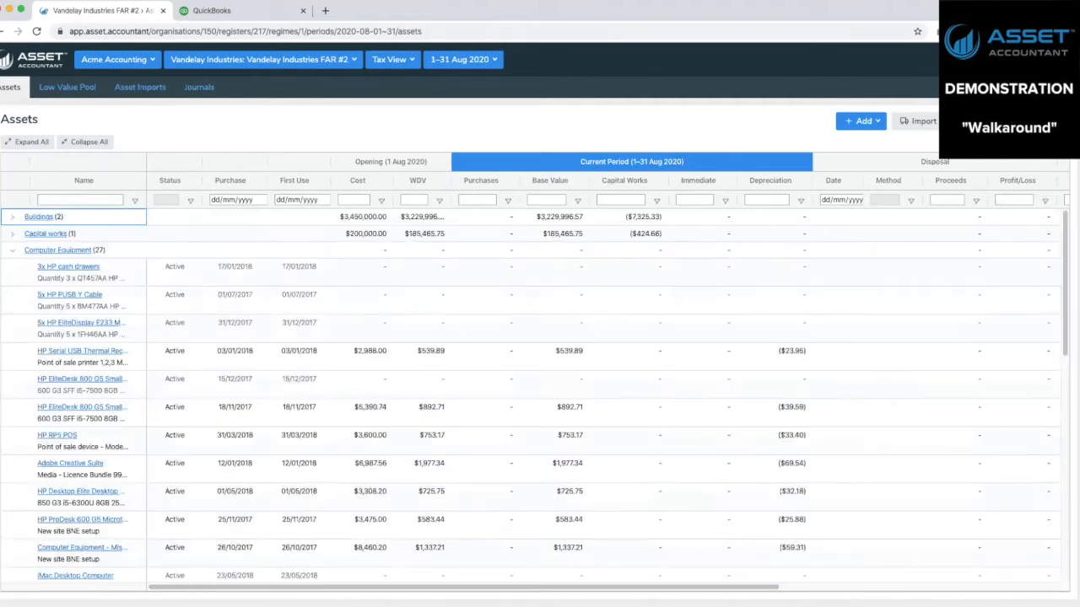
left_click(88, 141)
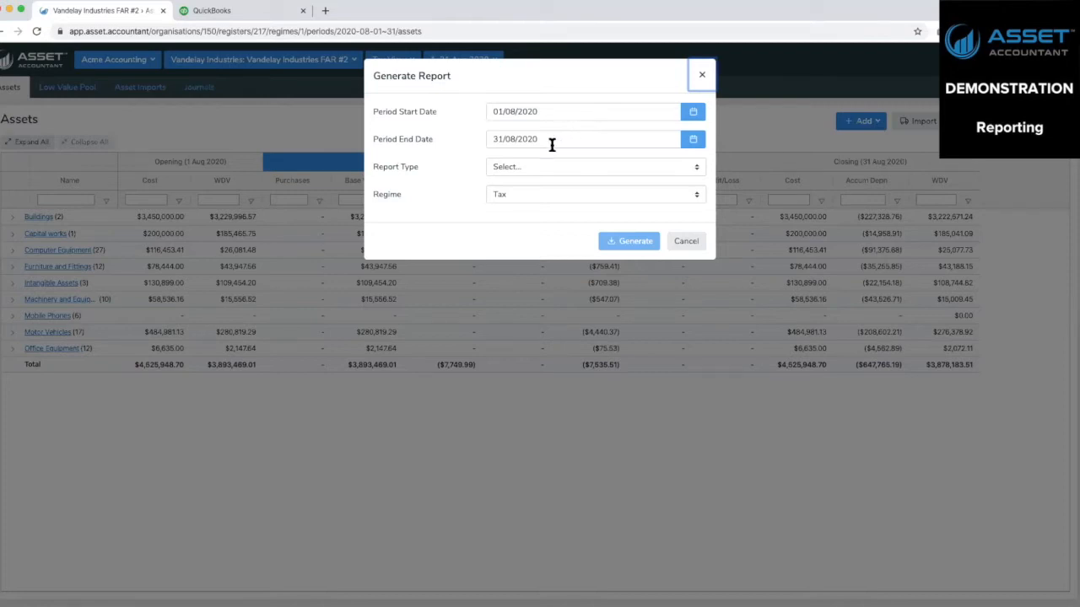
Step: Generate an Asset Summary report for the Tax regime covering 01/08/2020 to 31/08/2020
left_click(497, 167)
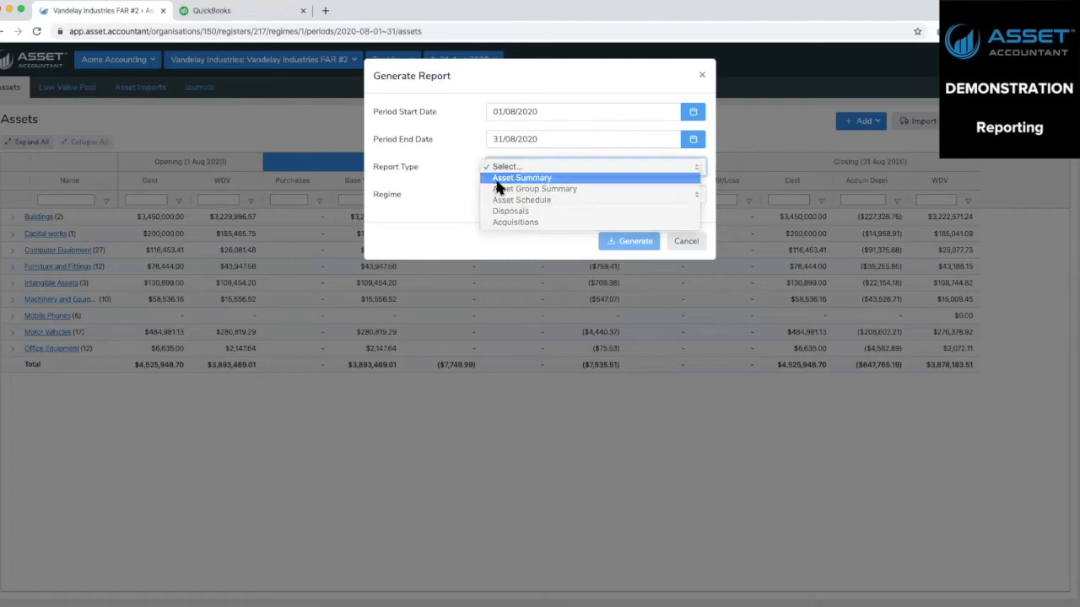
left_click(496, 181)
left_click(517, 195)
left_click(498, 195)
left_click(631, 241)
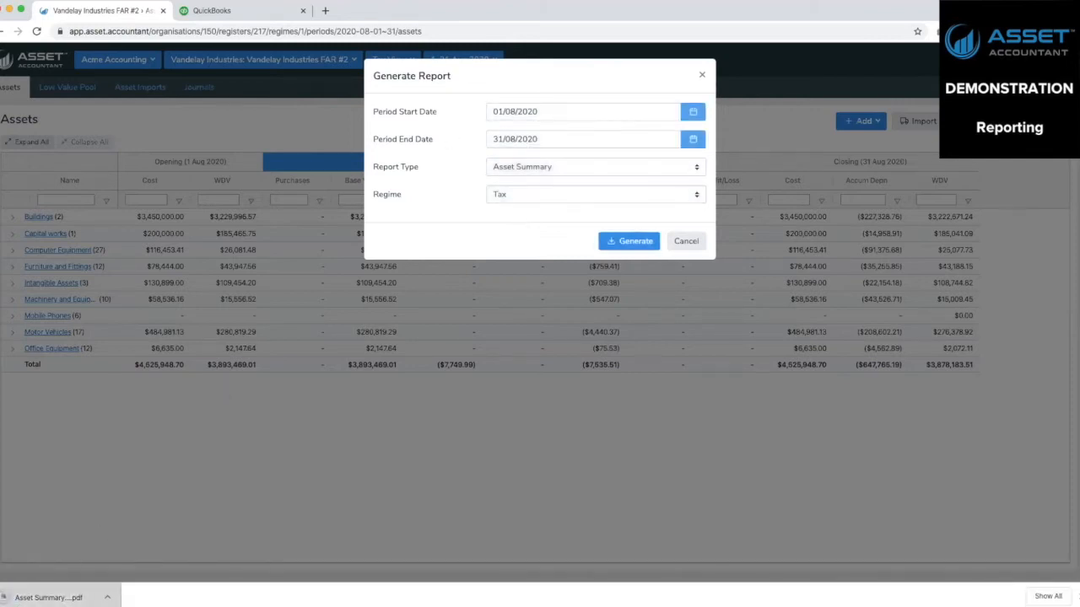
Step: Look through the downloaded Asset Summary PDF, and return to the asset register with the report dialog closed
left_click(42, 596)
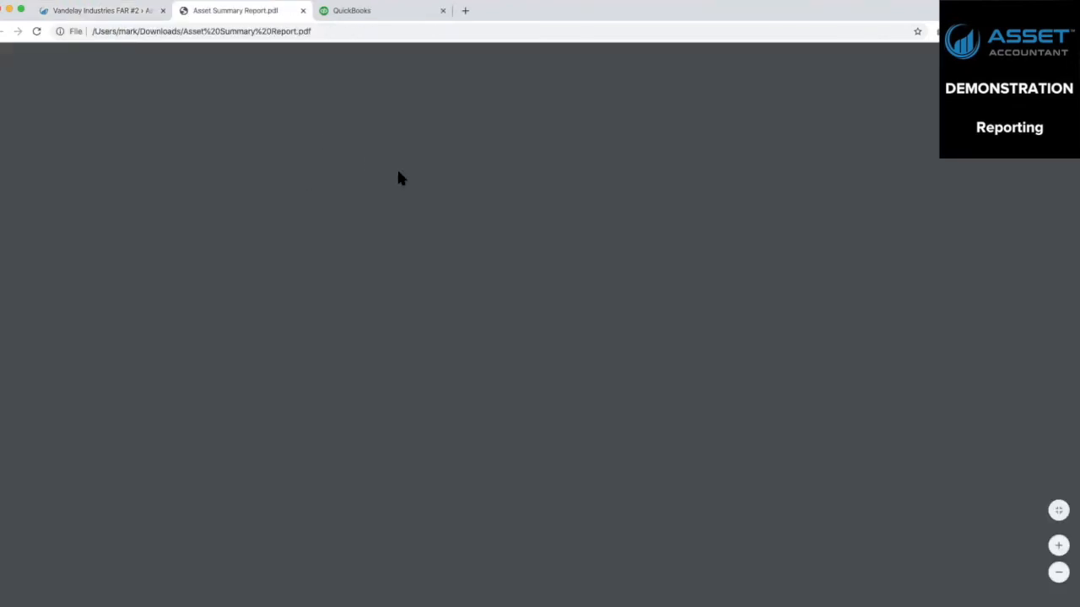
scroll(399, 173, "down", 4)
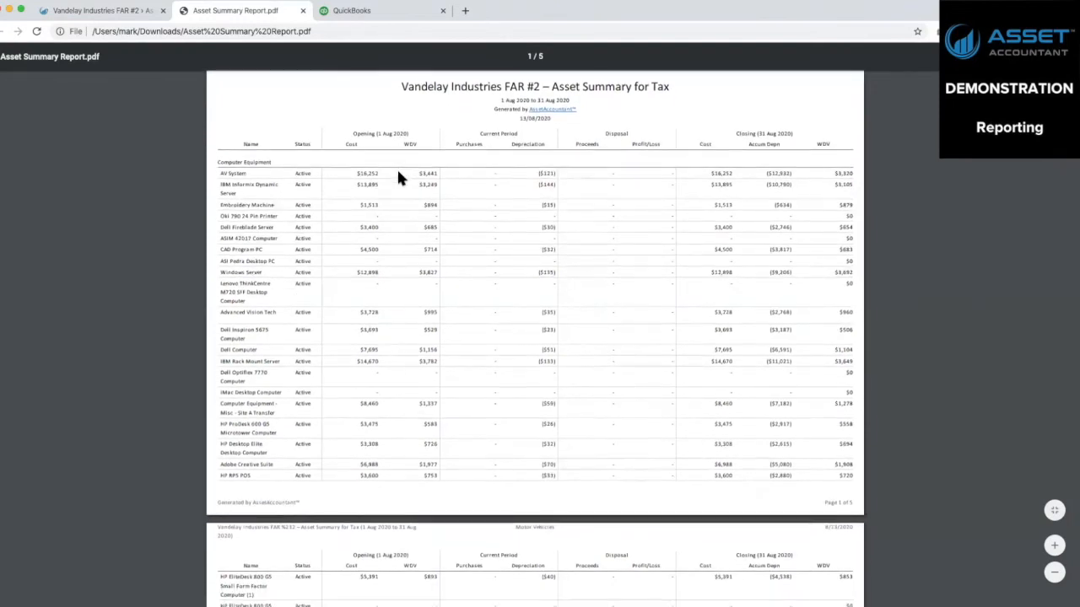
scroll(399, 177, "down", 20)
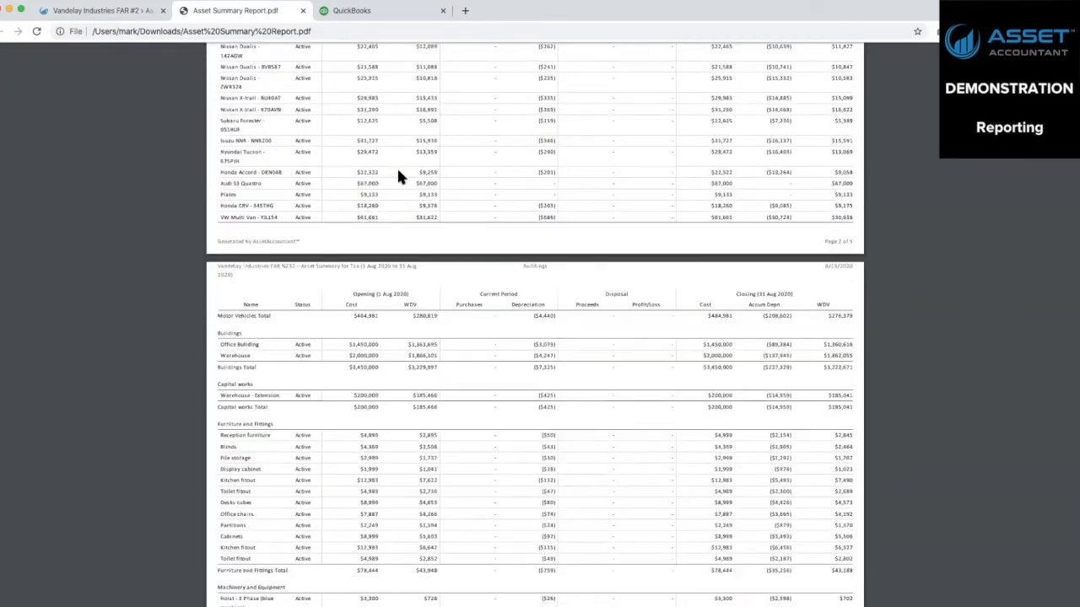
scroll(399, 174, "down", 3)
scroll(399, 172, "up", 20)
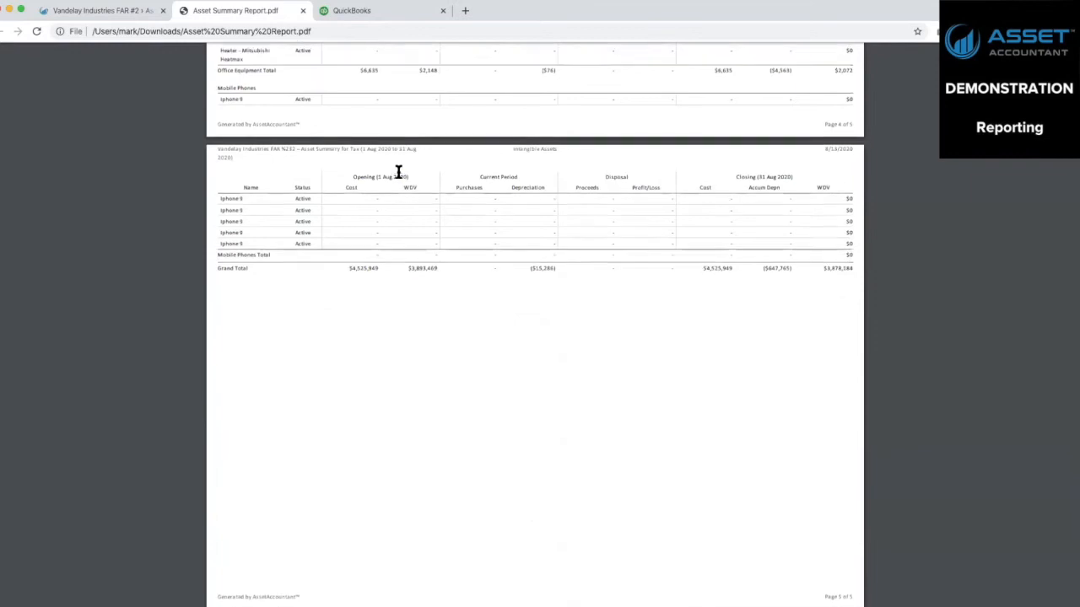
left_click(121, 13)
left_click(686, 242)
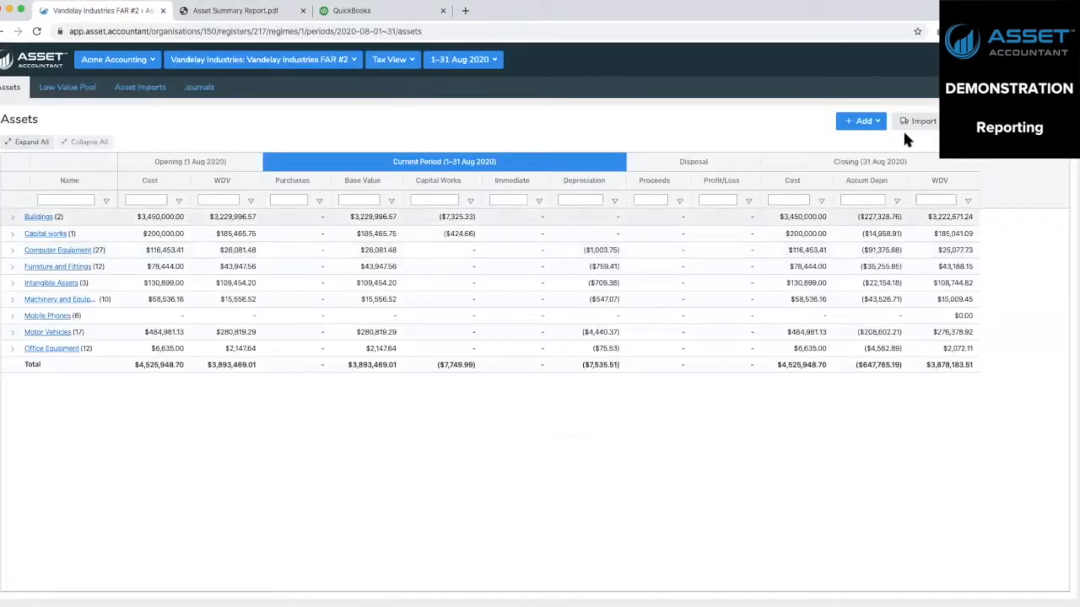
left_click(979, 121)
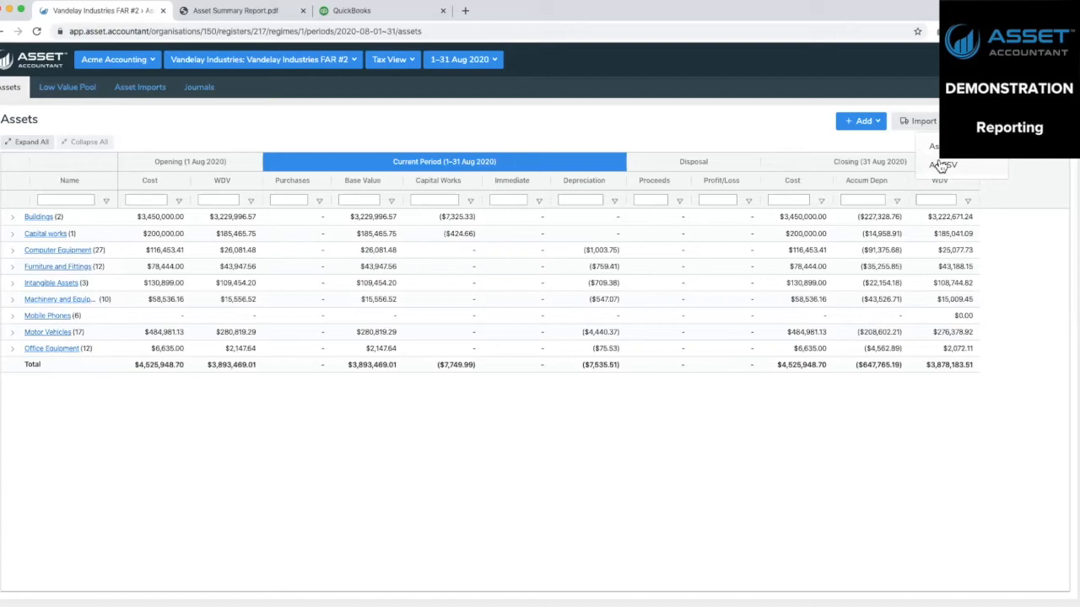
left_click(414, 119)
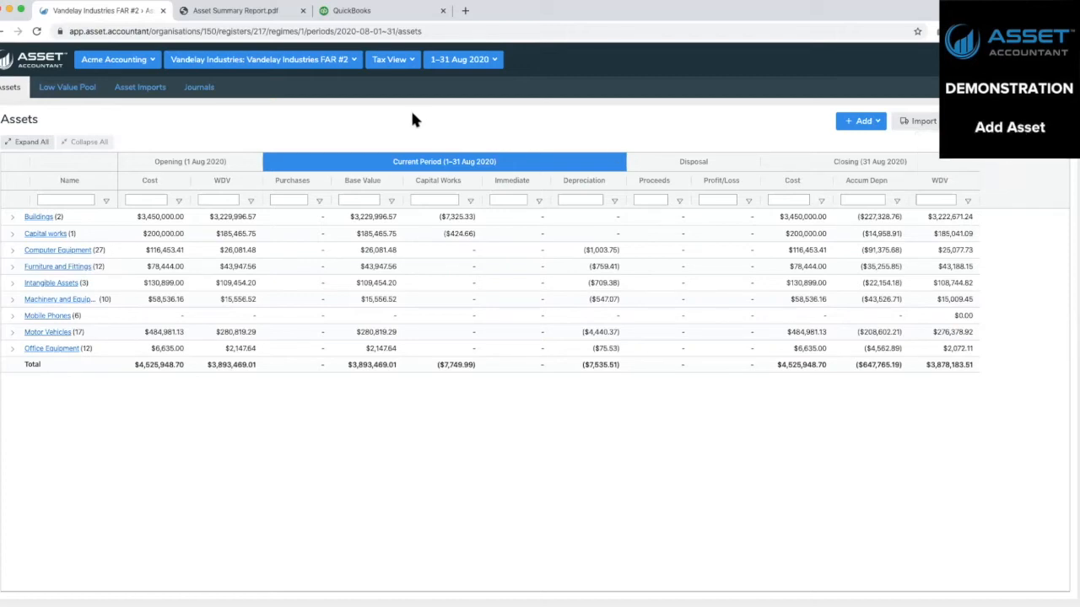
Step: Start a new asset named BMW 5 Series with the description "Nice car" in the Motor Vehicles group
left_click(874, 127)
left_click(880, 124)
left_click(860, 144)
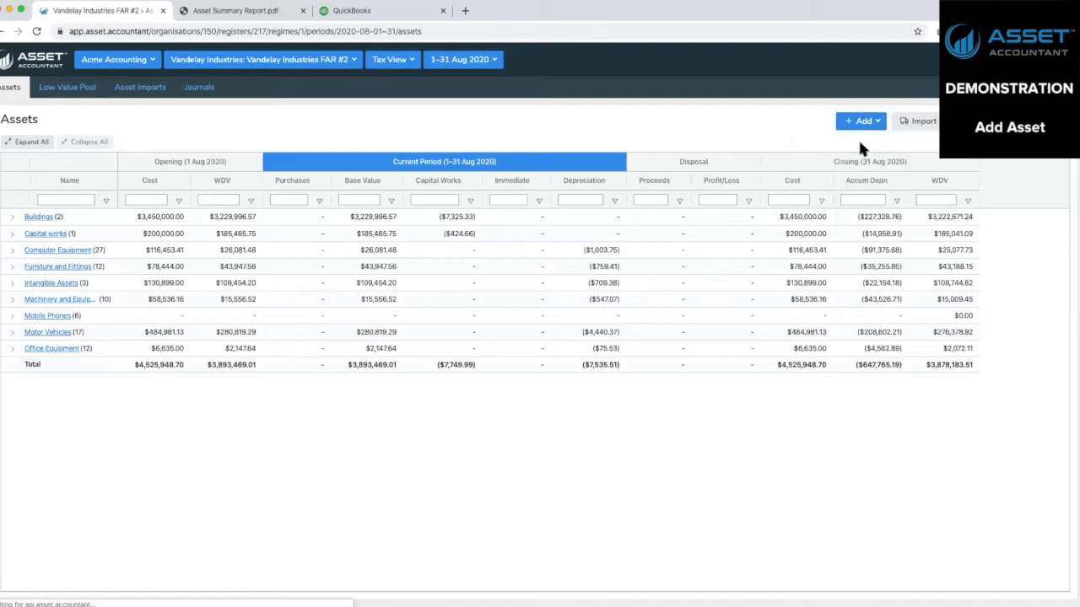
left_click(384, 150)
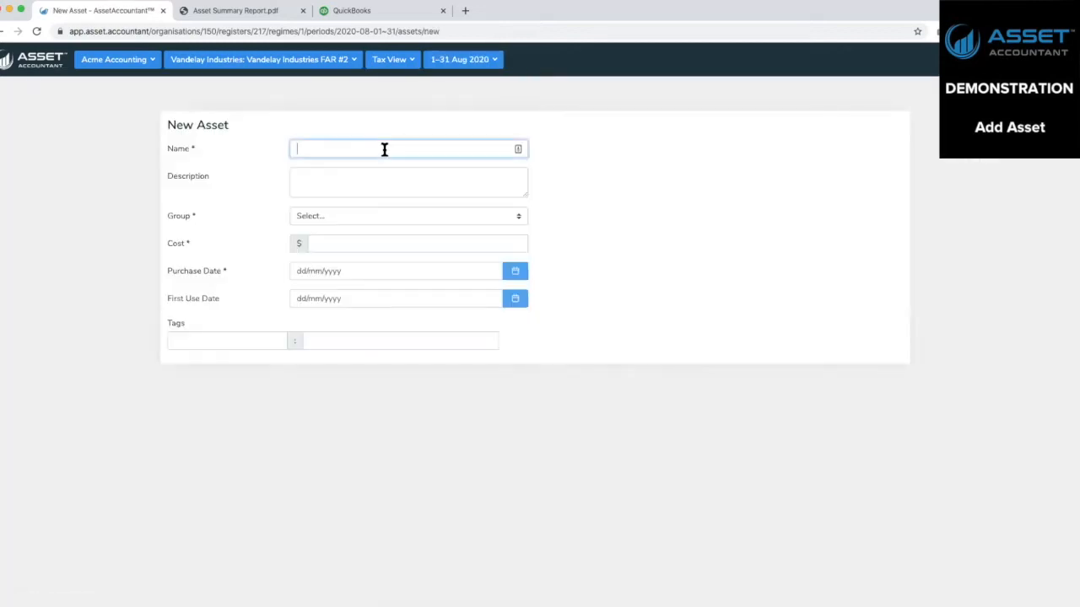
type("BMW 5 Series")
left_click(377, 184)
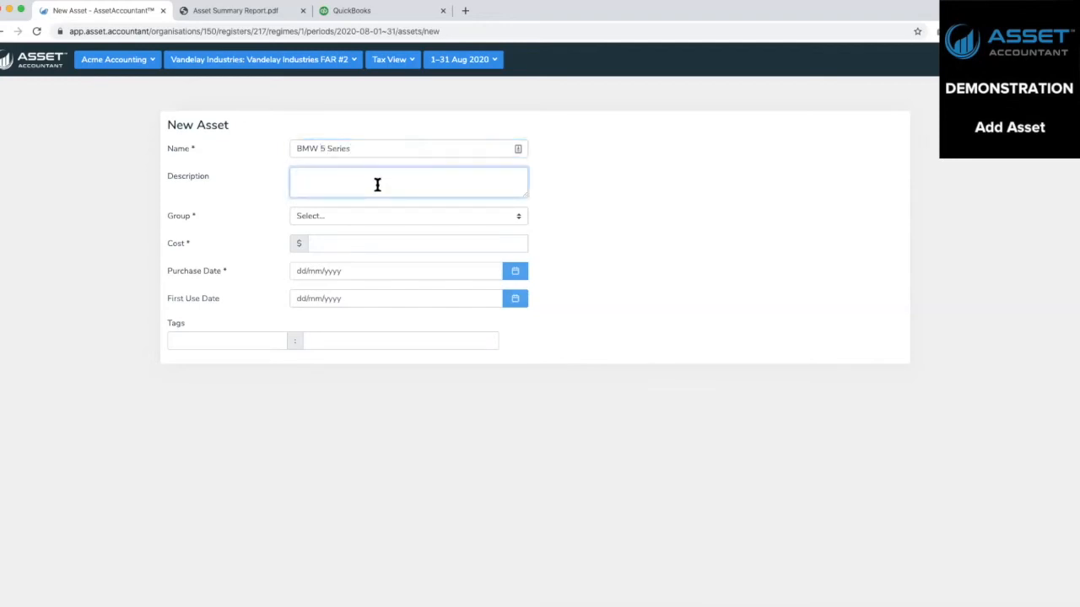
type("Nice car")
left_click(352, 218)
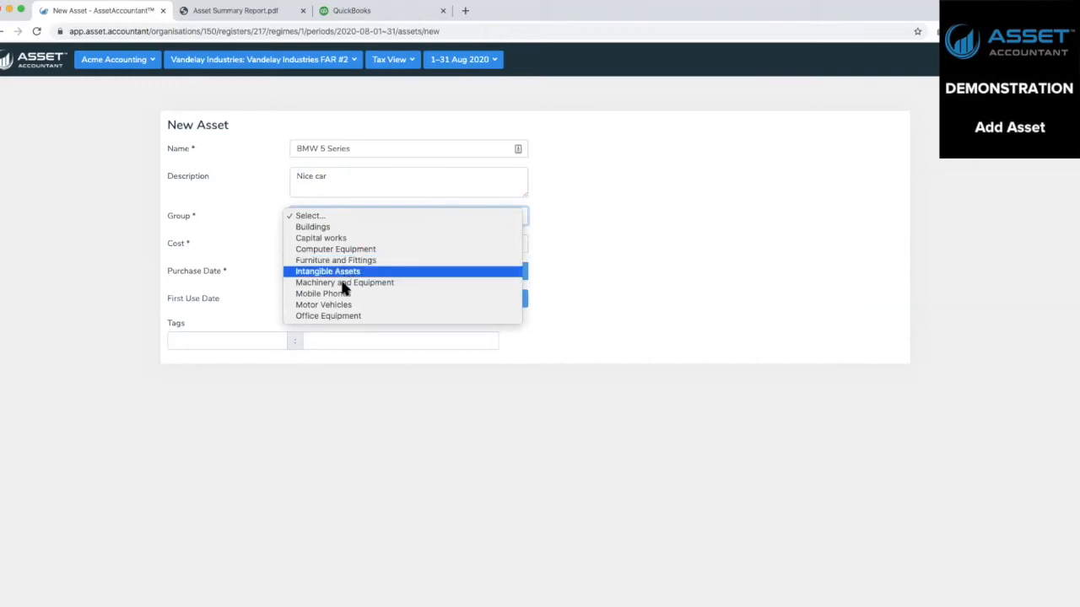
left_click(342, 305)
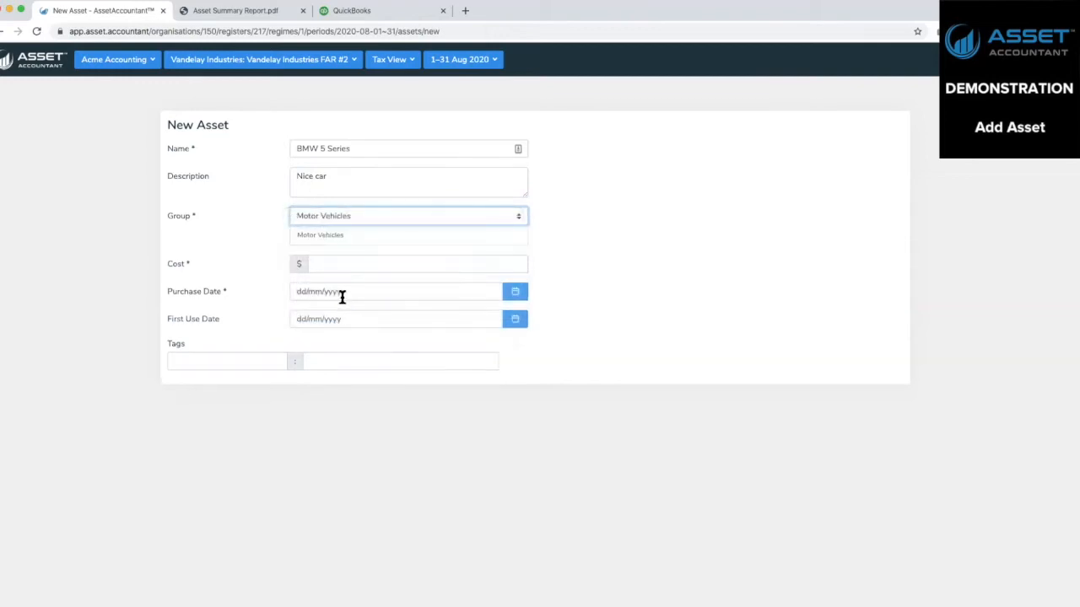
Step: Set the new asset's cost to 100000 and its purchase date to 11/03/2020
left_click(349, 264)
type("1")
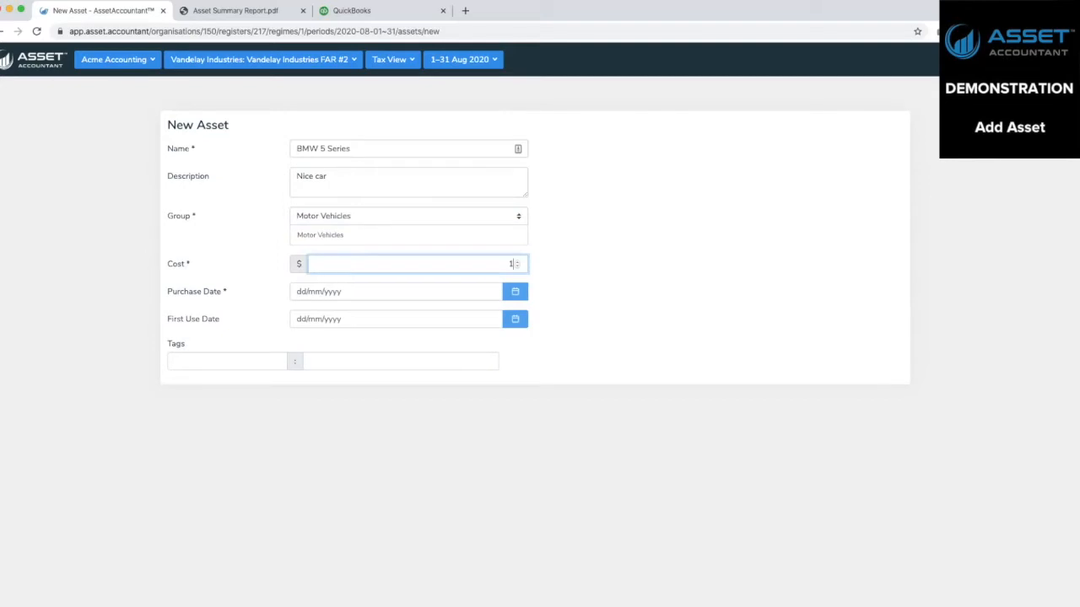
type("00000")
left_click(517, 291)
left_click(345, 308)
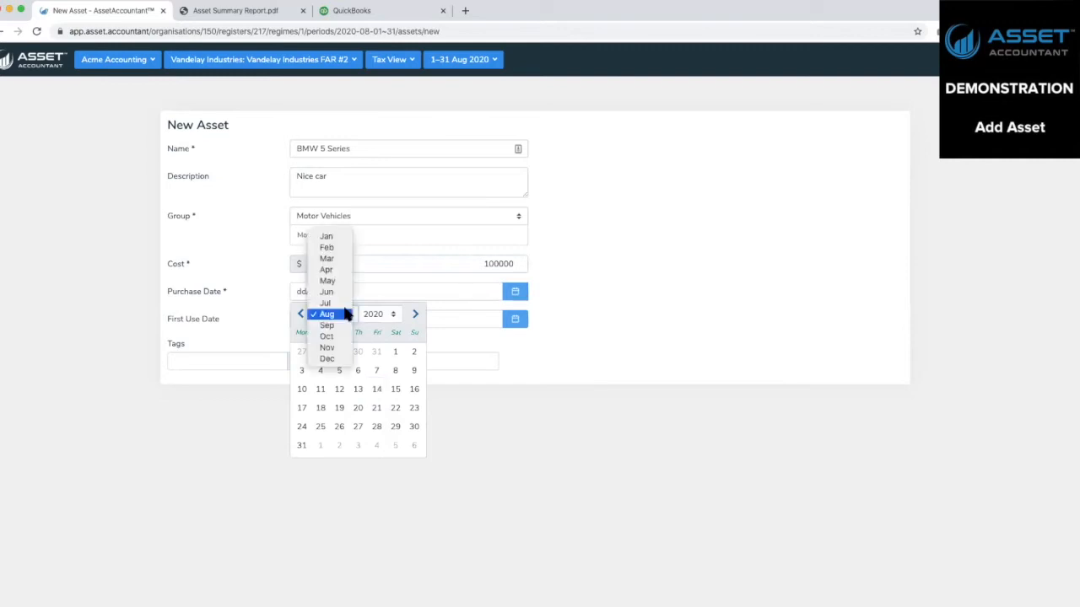
left_click(337, 259)
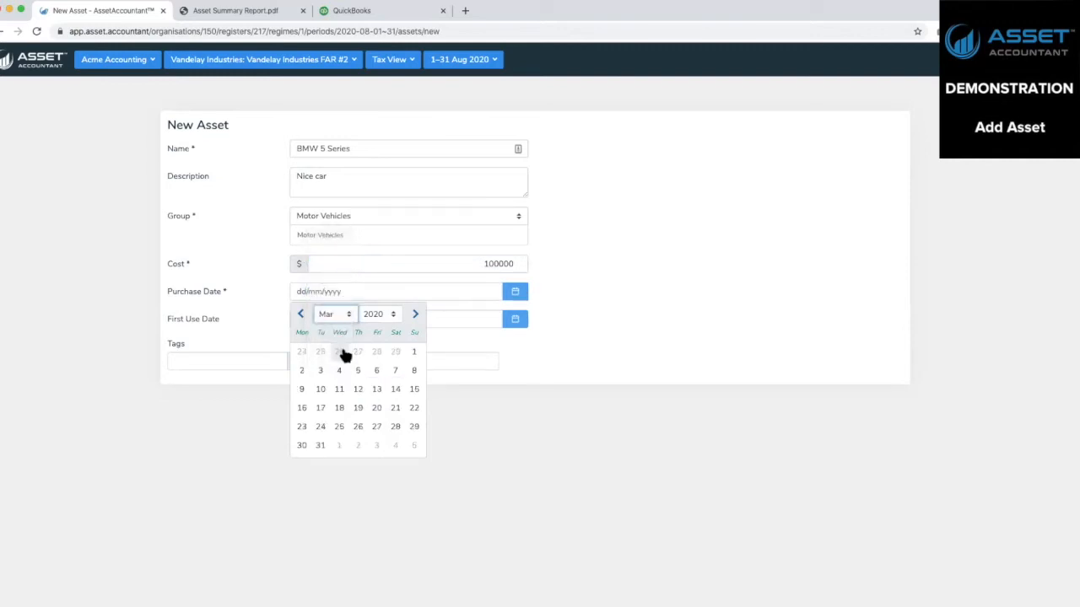
left_click(339, 390)
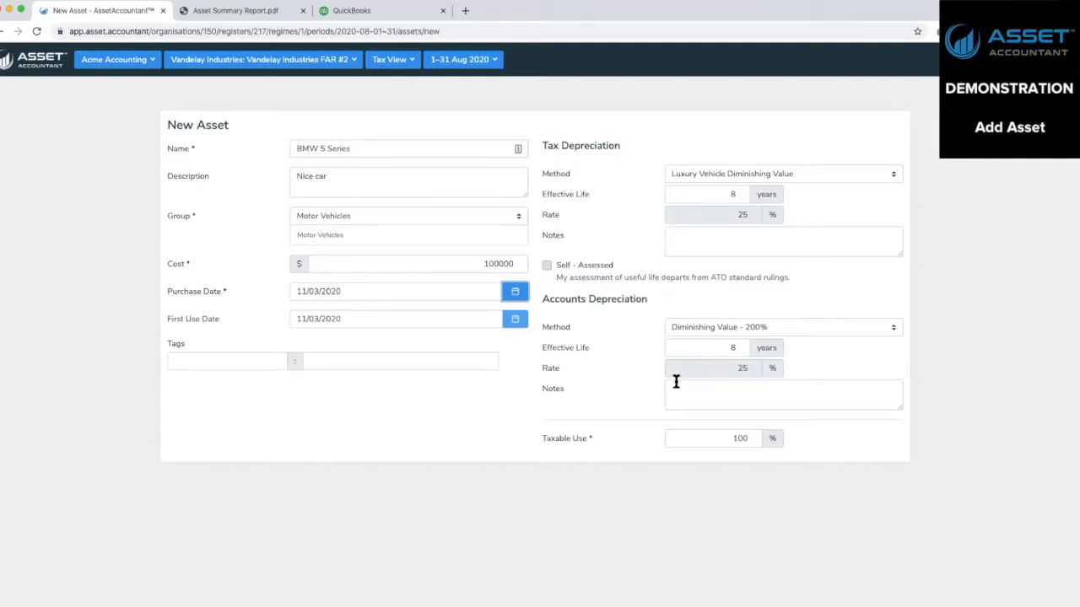
Step: Review the available tax and accounts depreciation methods for the new asset without changing the selected ones
left_click(720, 167)
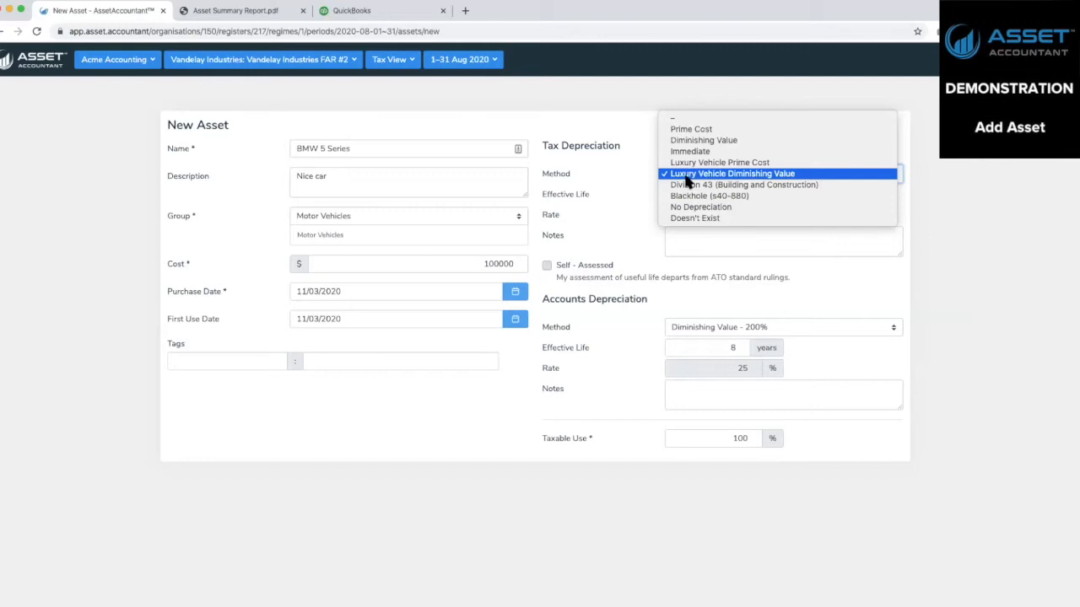
left_click(685, 176)
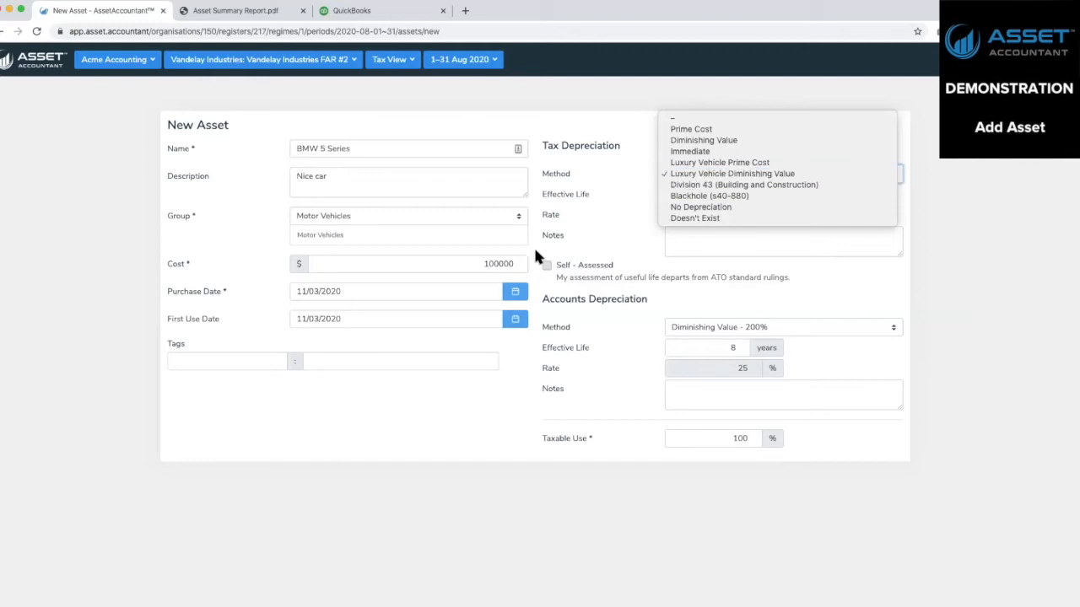
left_click(683, 331)
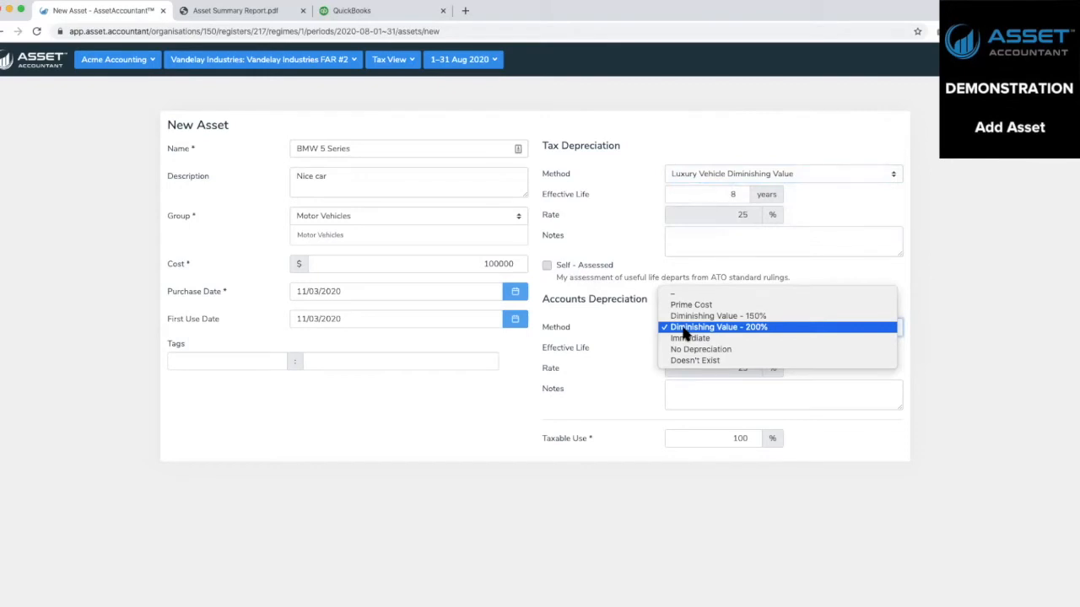
left_click(635, 330)
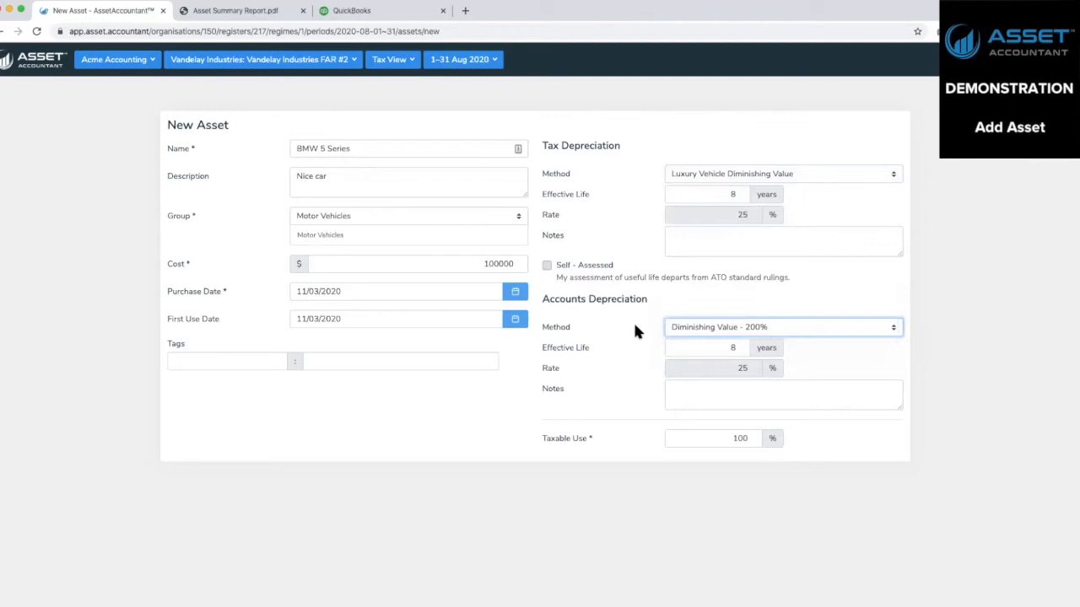
Step: Add a VIN tag and a Registration # tag to the new asset, entering the vehicle's identification and registration numbers
left_click(222, 359)
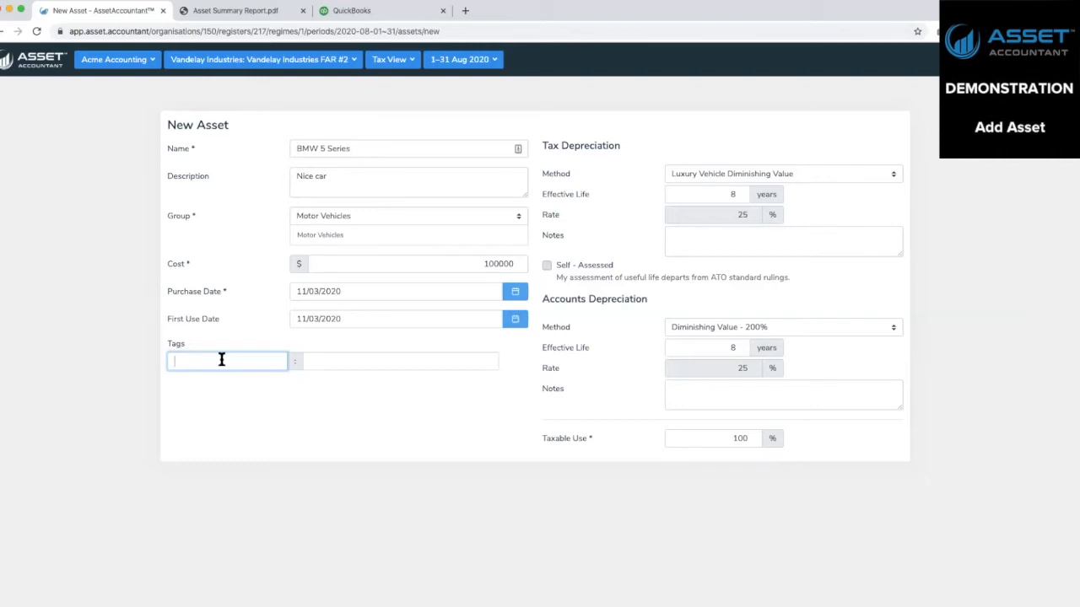
type("VIN")
key("Tab")
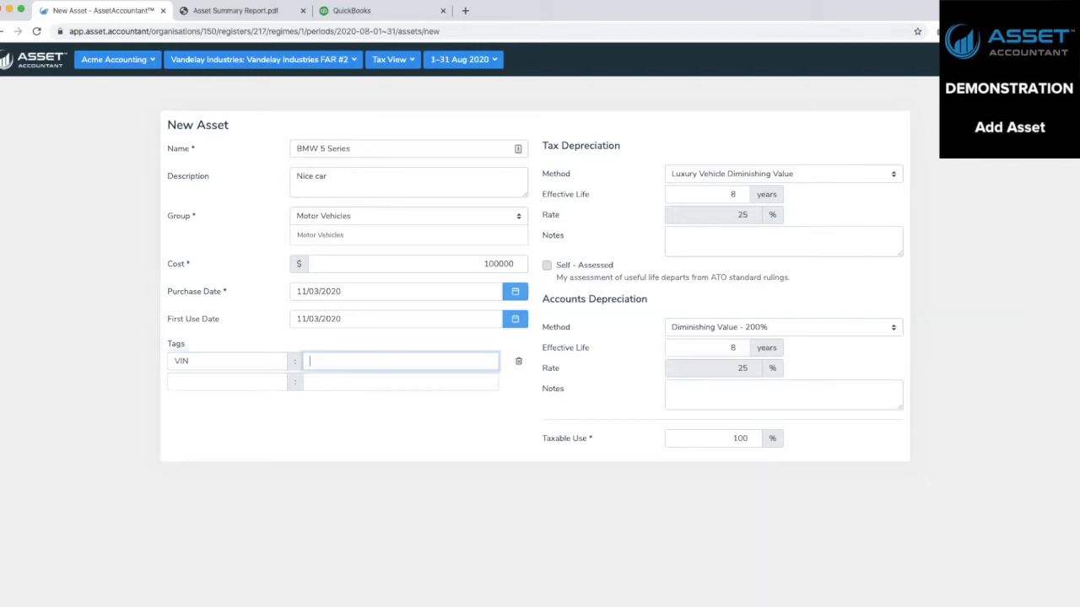
type("GT3459384934092")
left_click(172, 380)
type("Registration #")
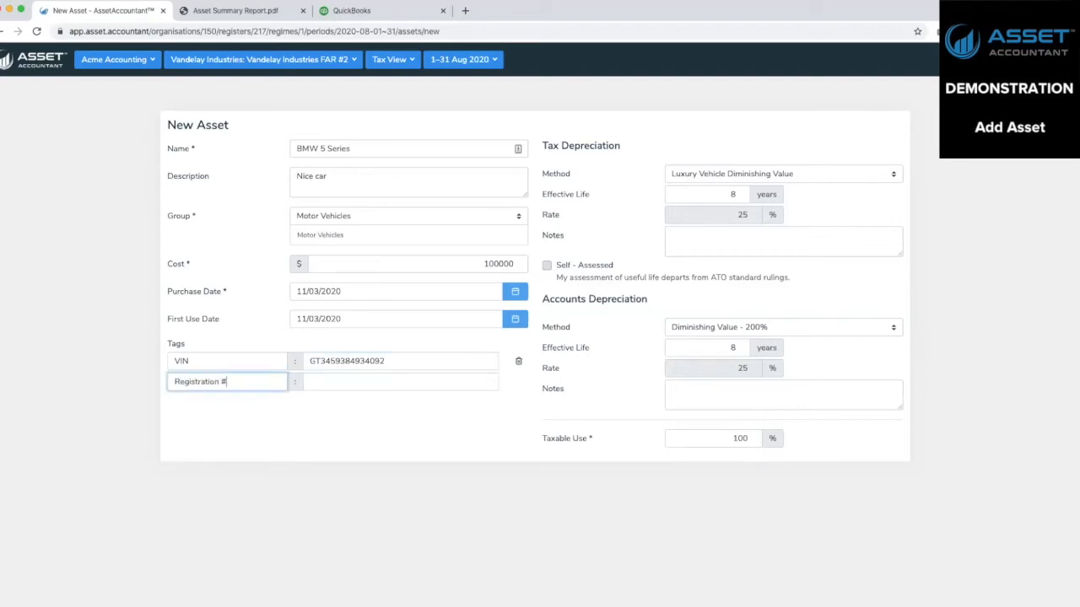
key("Tab")
type("rty754")
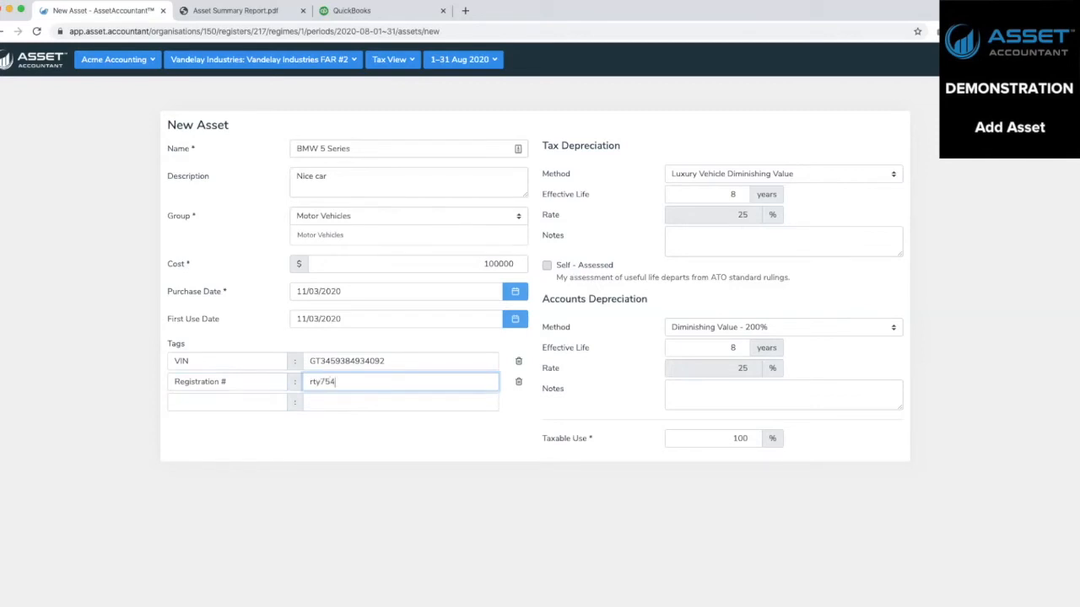
Step: Add a Location tag with the value "Sydney HO" to the new asset
left_click(239, 403)
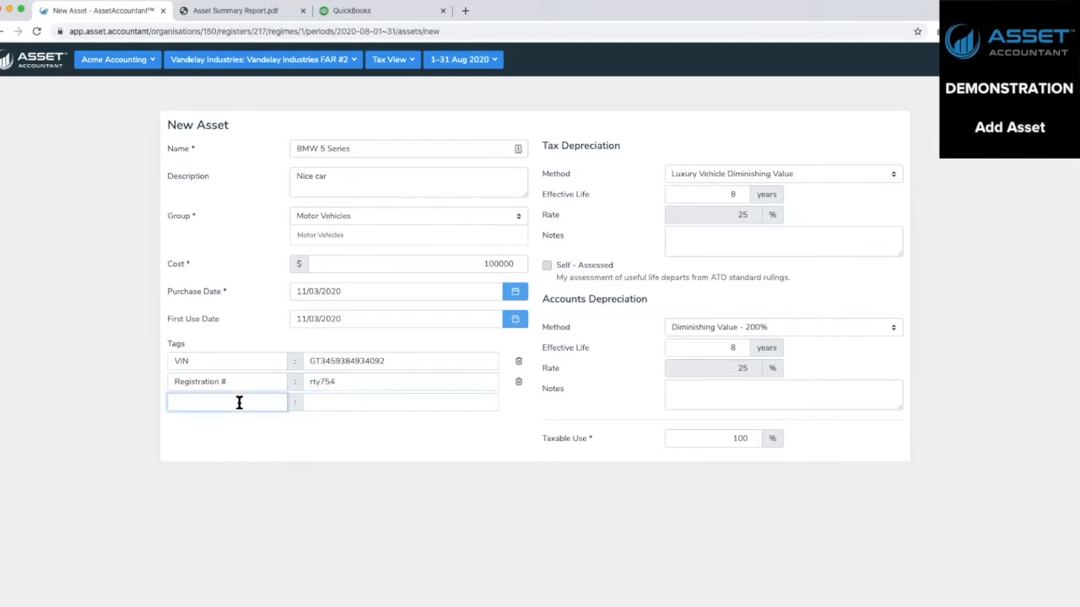
type("Location")
key("Tab")
type("Sydney HO")
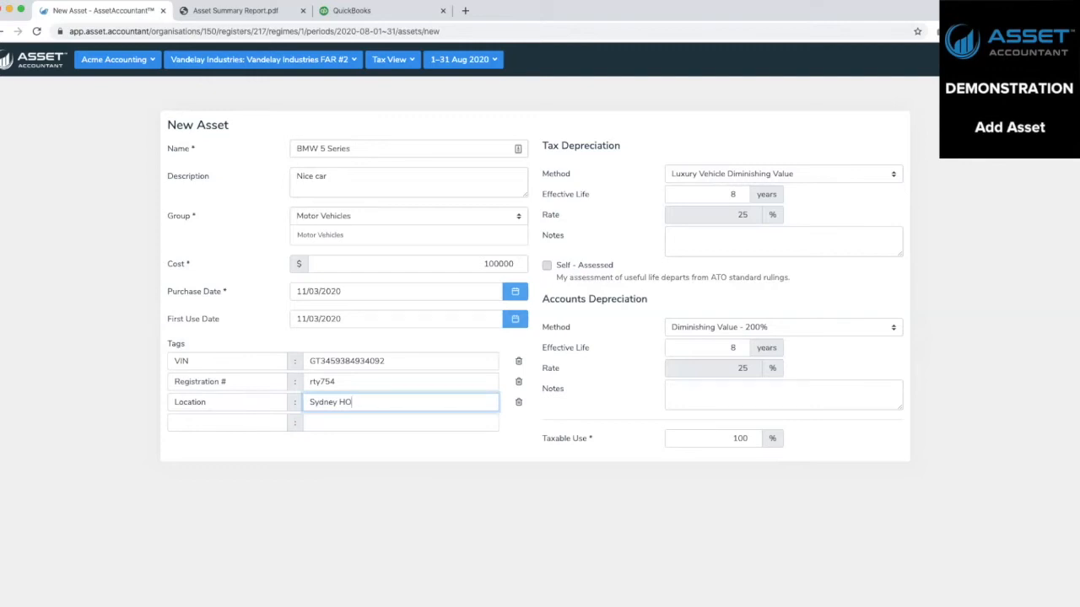
Step: Set the purchase date to 12/03/2020 and apply BBI Accelerated Depreciation with the Luxury Vehicle Diminishing Value (Backing Business Investment) method
left_click(355, 291)
left_click(516, 292)
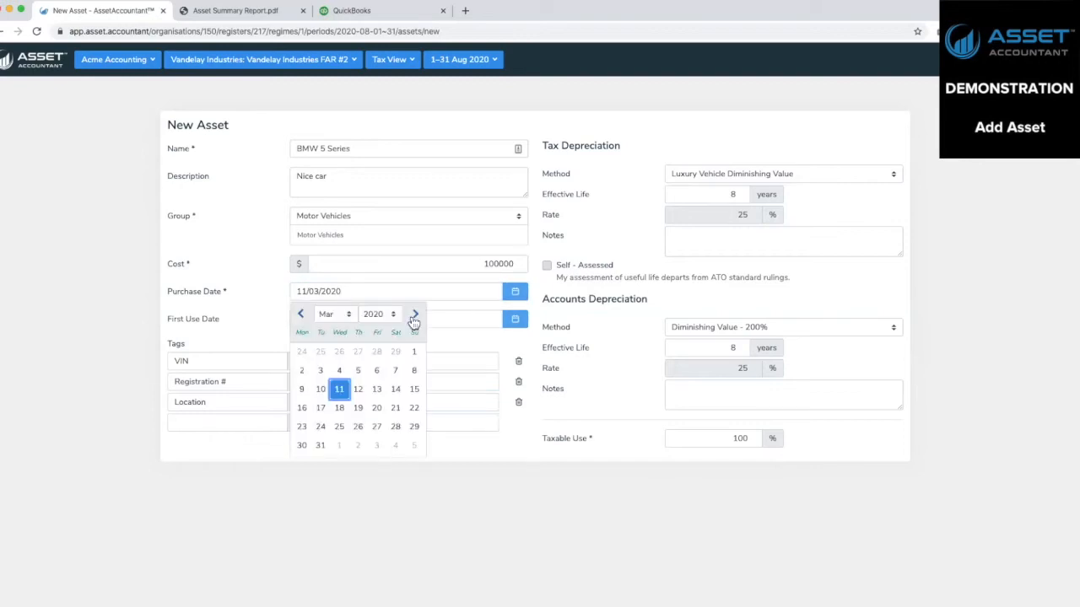
left_click(358, 390)
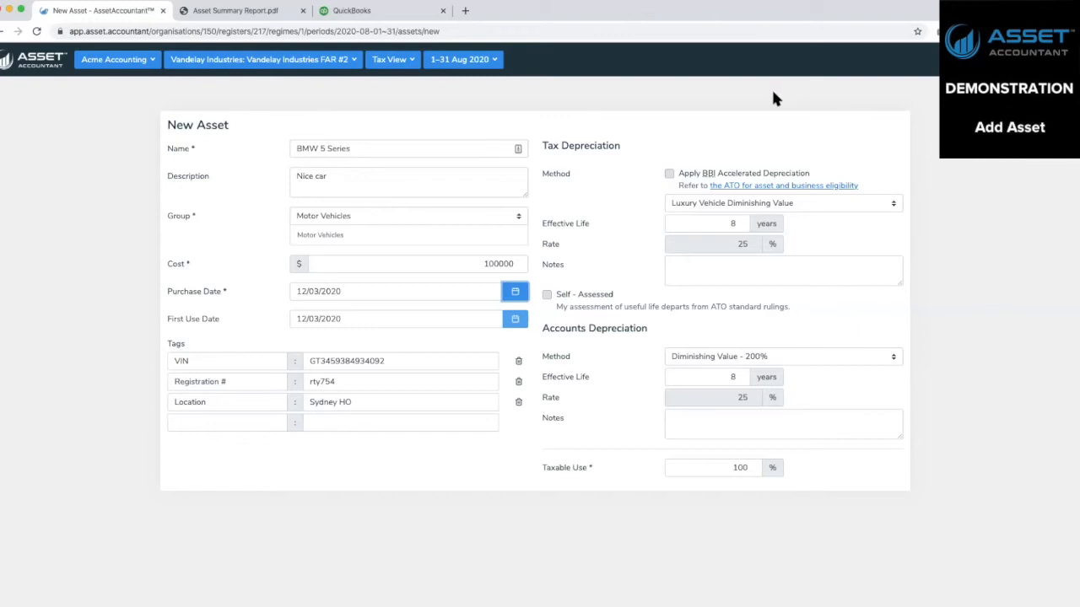
left_click(669, 175)
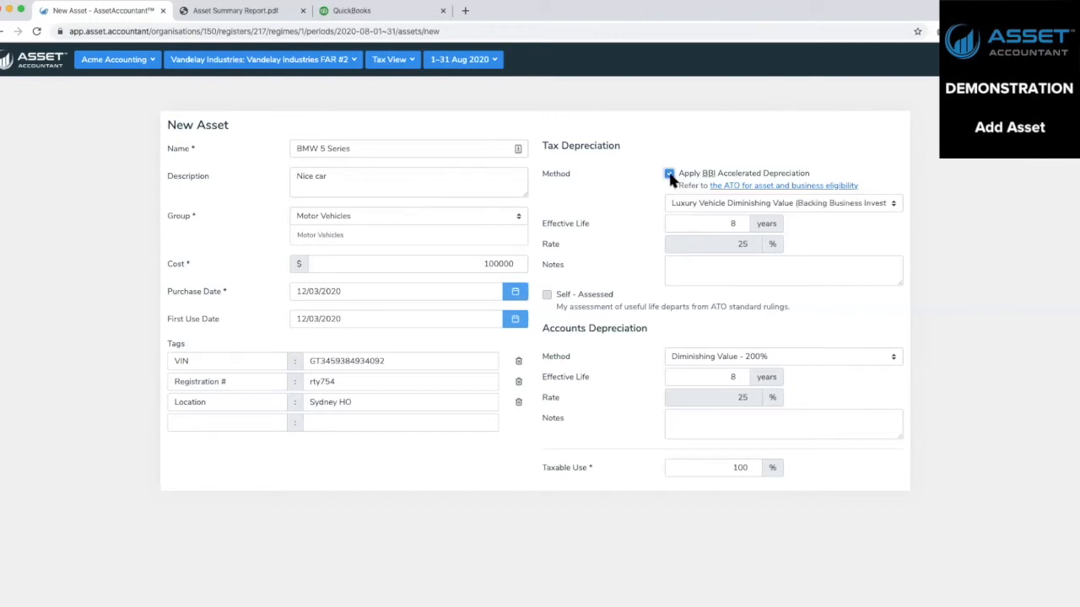
left_click(684, 204)
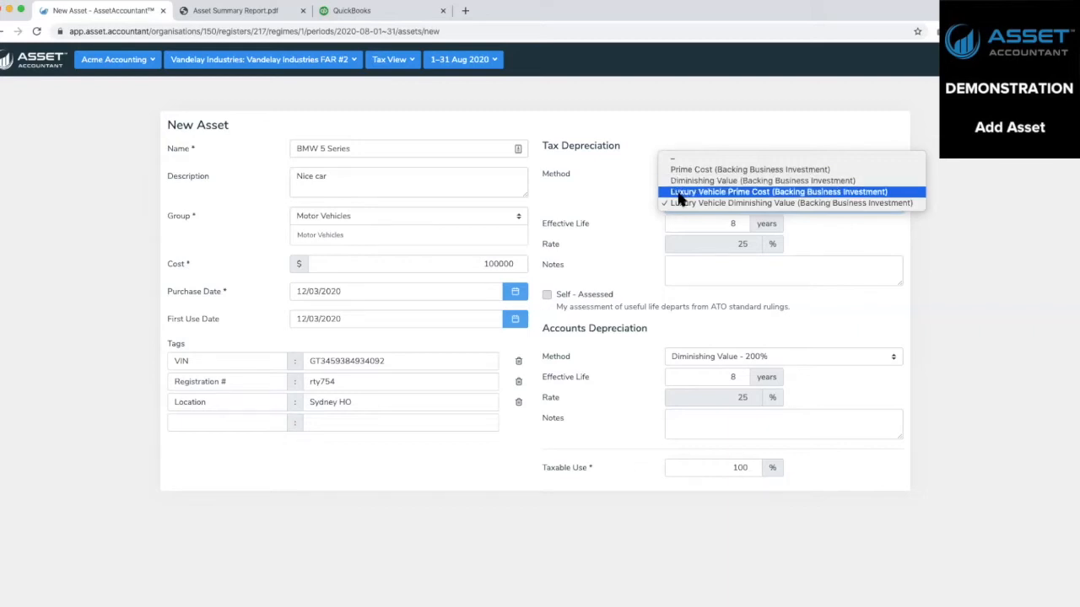
left_click(680, 202)
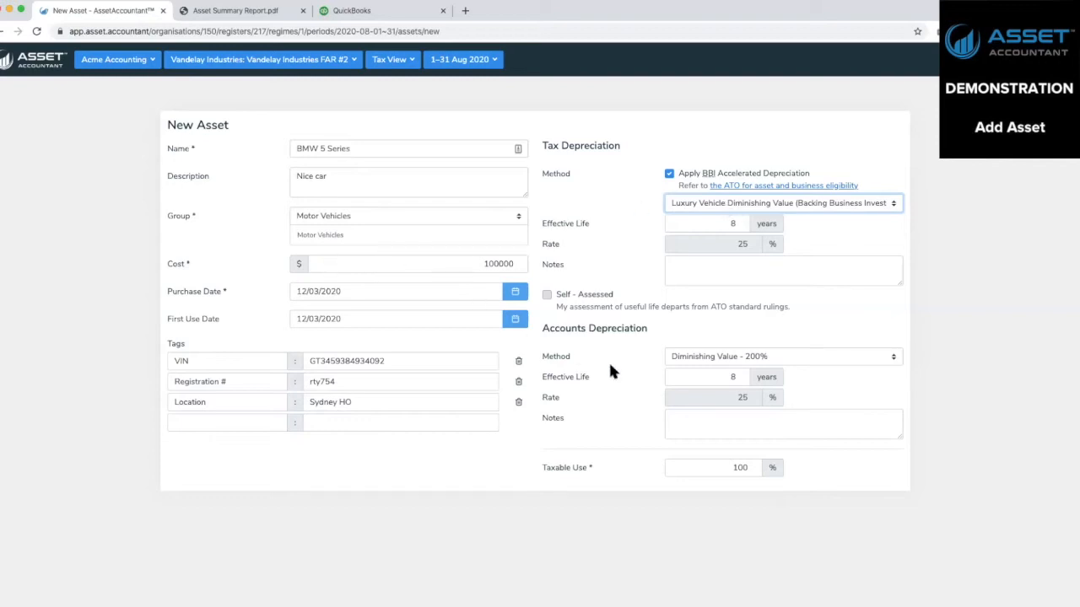
Step: Set the new asset's taxable use to 50% and save the asset
double_click(742, 468)
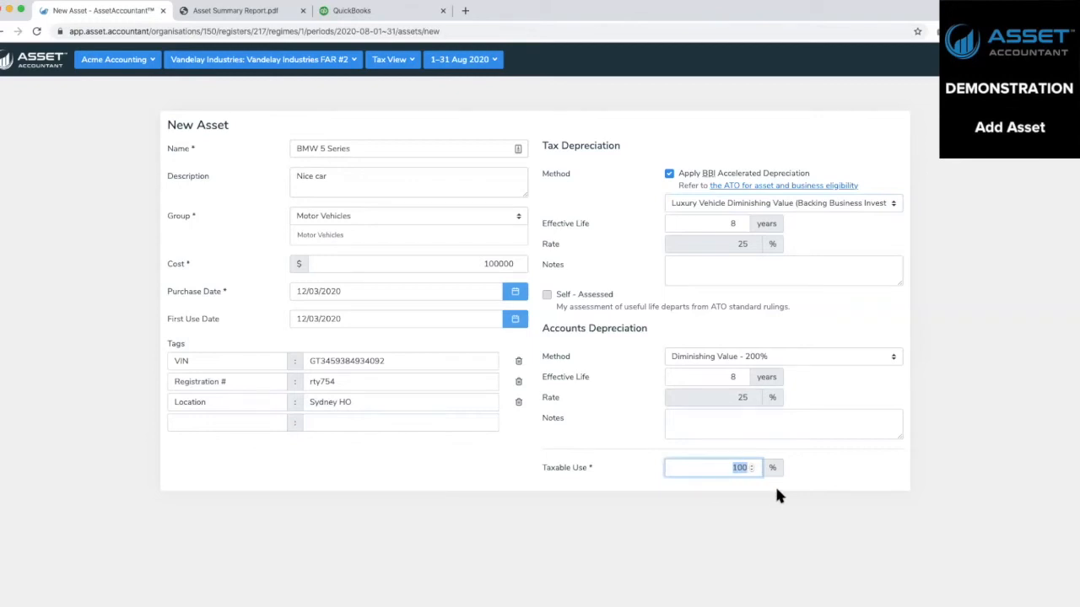
type("50")
key("Tab")
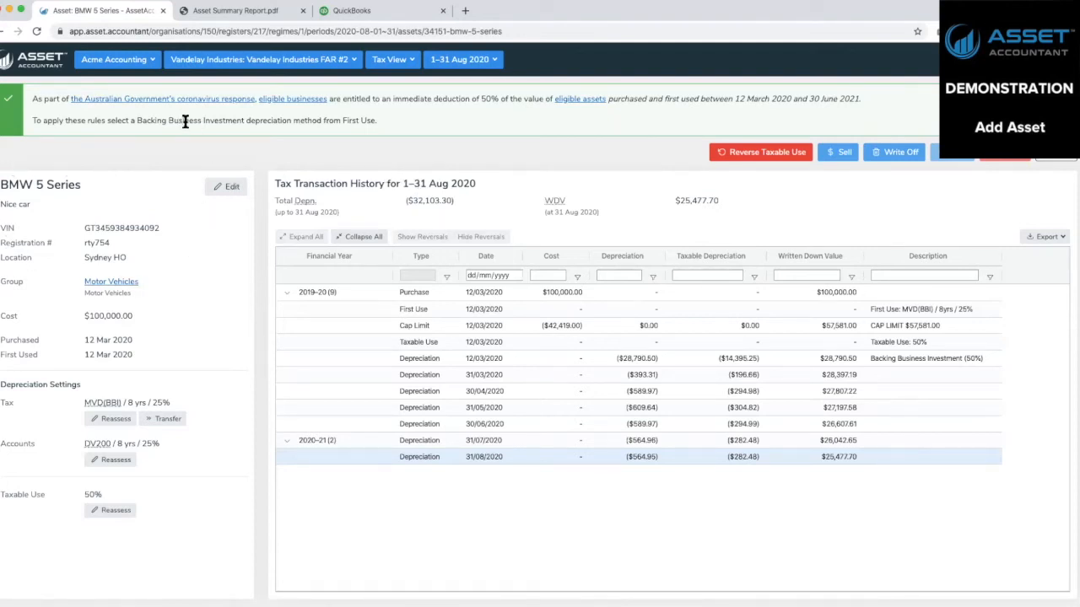
left_click(413, 62)
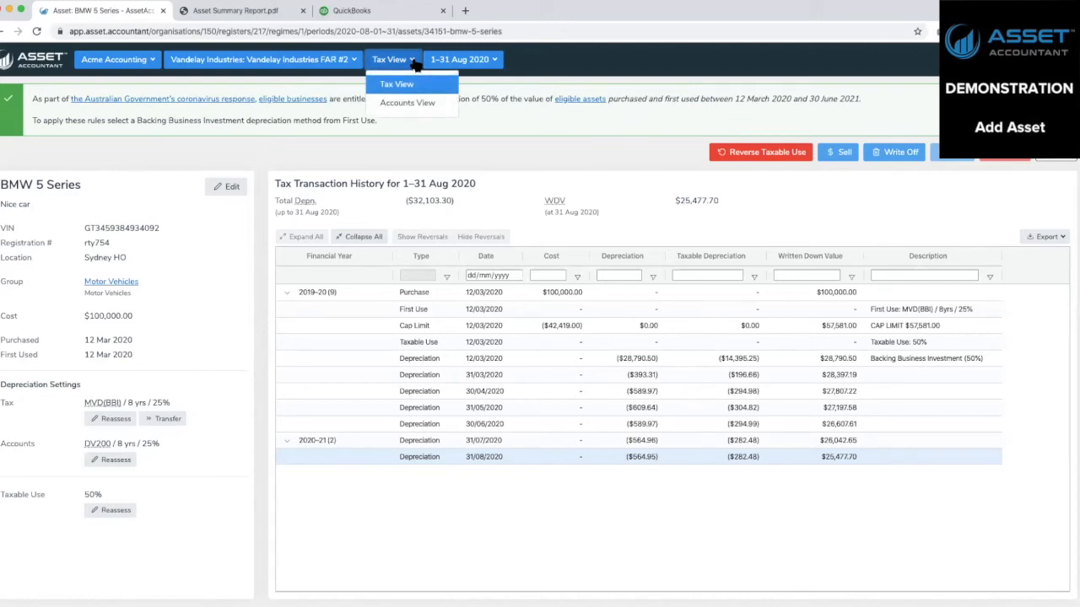
left_click(497, 61)
left_click(497, 62)
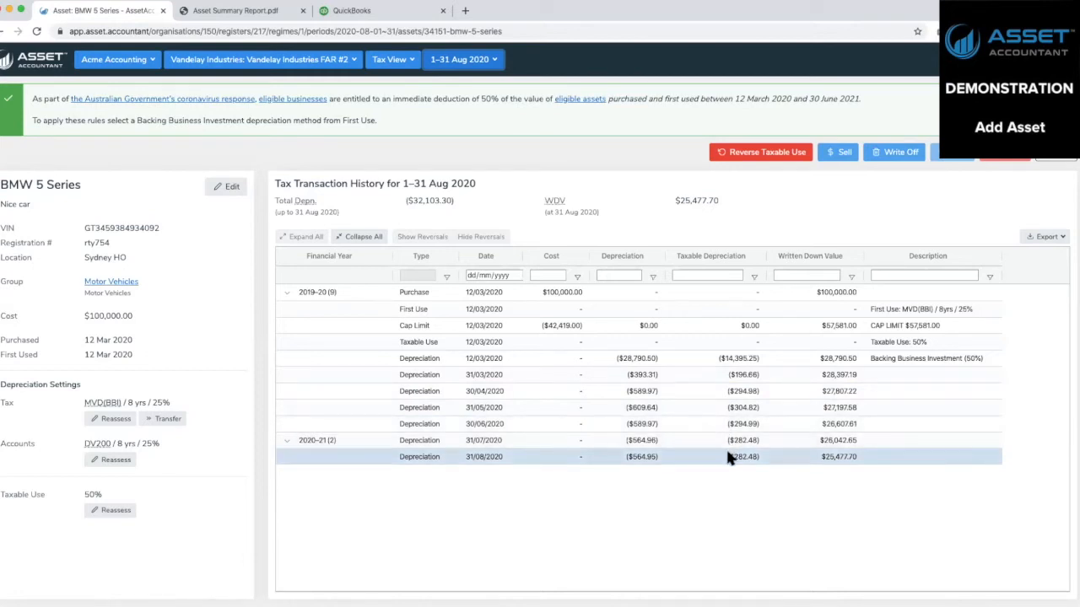
Step: Compare the BMW 5 Series transaction history in the Accounts View with the Tax View, and close the asset
left_click(412, 61)
left_click(408, 103)
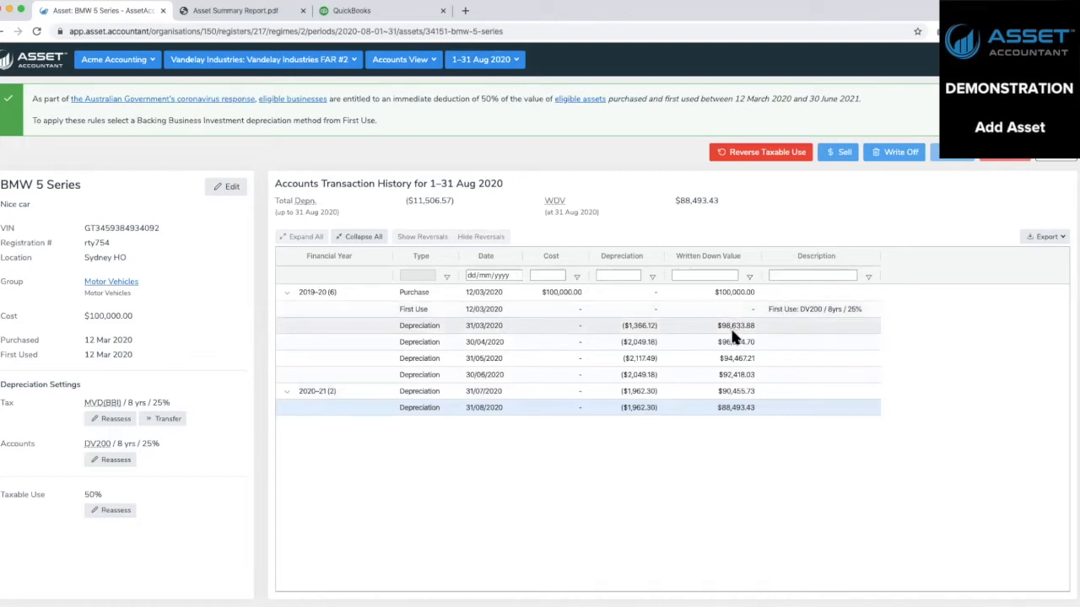
left_click(728, 411)
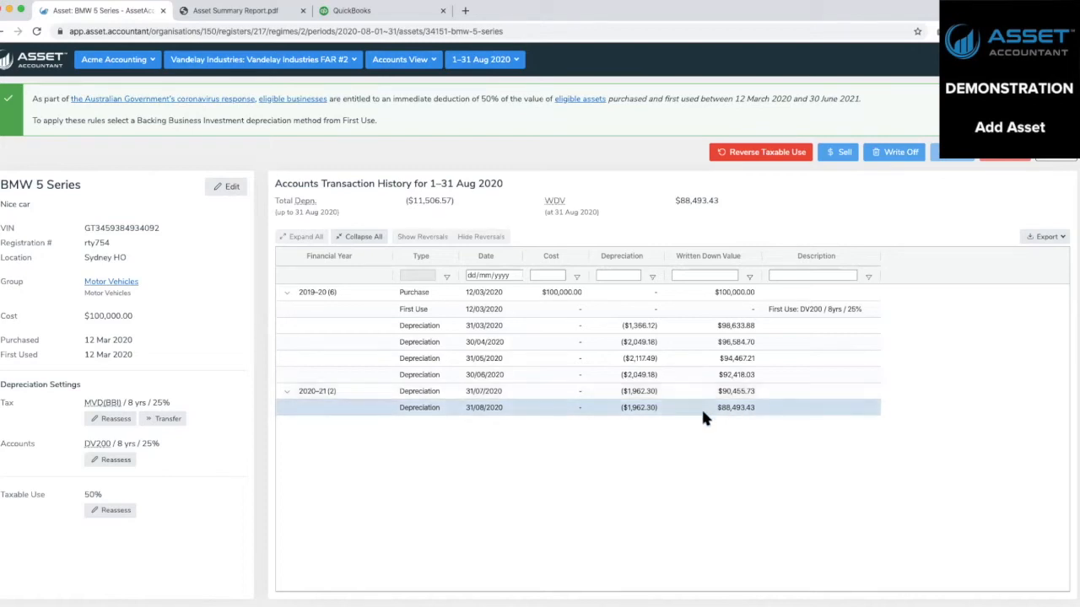
left_click(396, 59)
left_click(403, 84)
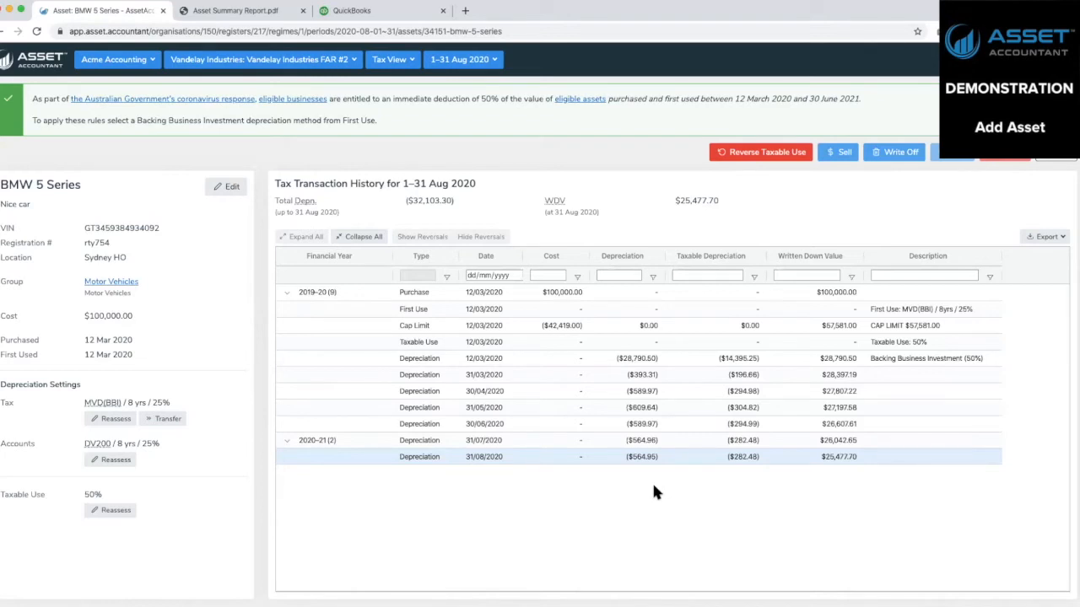
left_click(1065, 162)
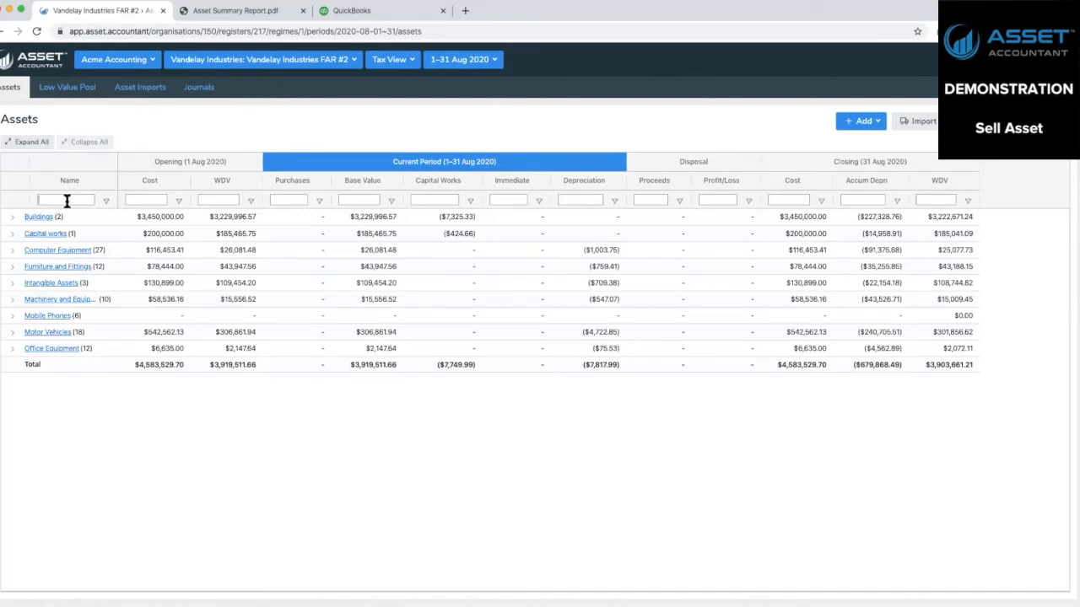
Step: Filter the register's asset names by "avn" and expand the Motor Vehicles group to find the Nissan X-trail
left_click(11, 332)
scroll(60, 404, "up", 1)
left_click(11, 331)
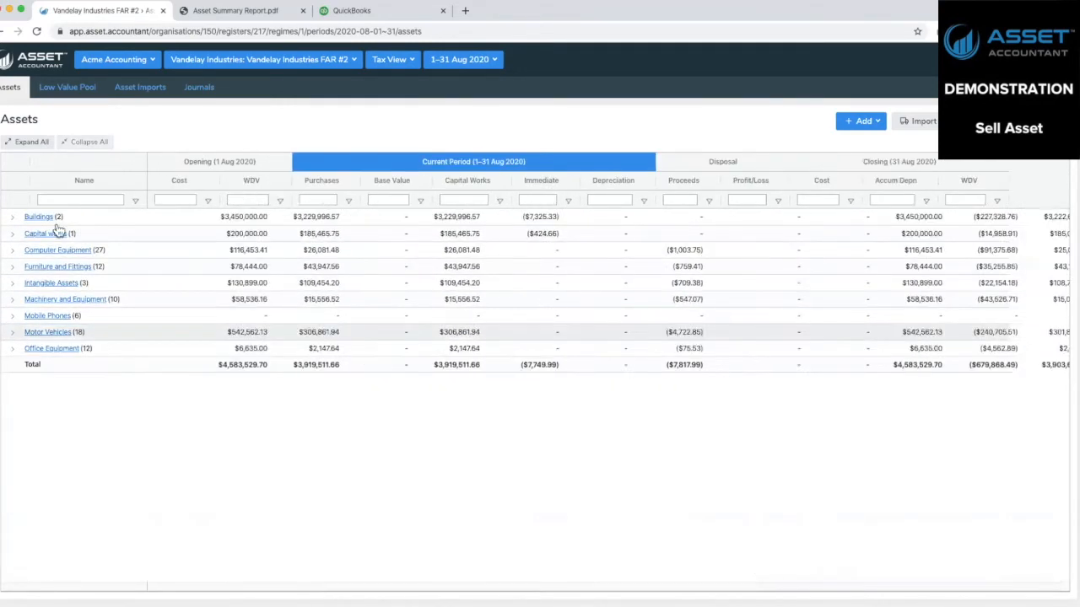
type("avn")
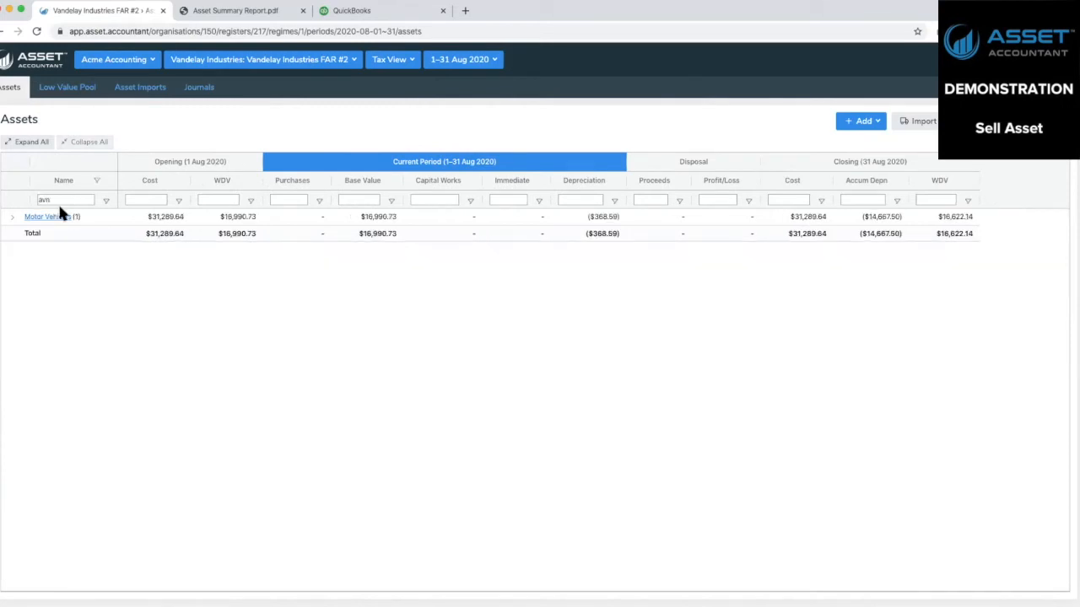
left_click(11, 217)
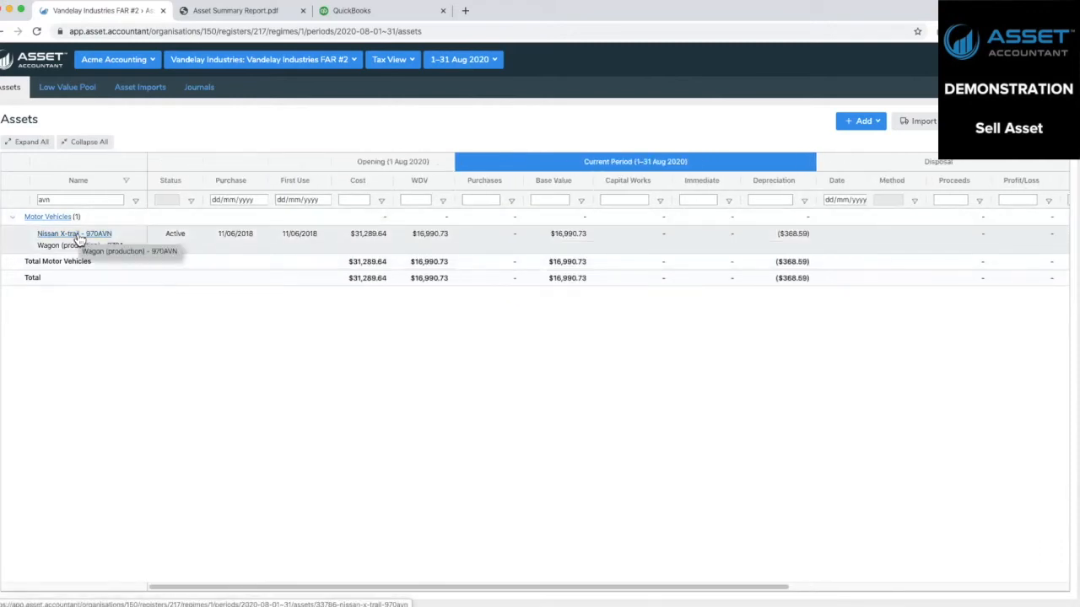
Step: Open the Nissan X-trail asset and review its tax transaction history by month, leaving it collapsed by financial year
left_click(77, 239)
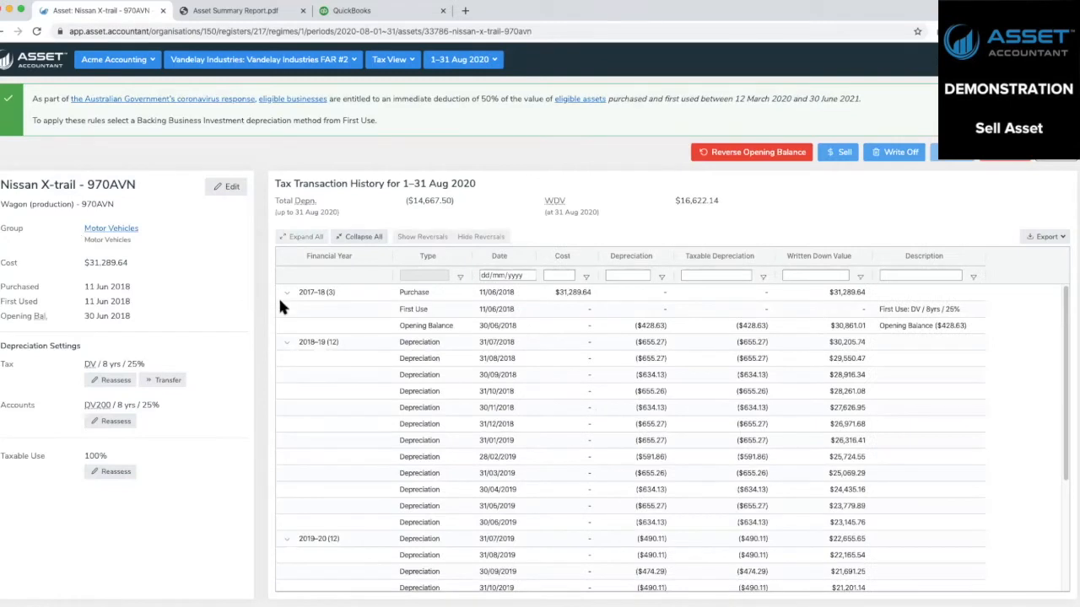
left_click(359, 236)
left_click(302, 236)
scroll(382, 333, "down", 5)
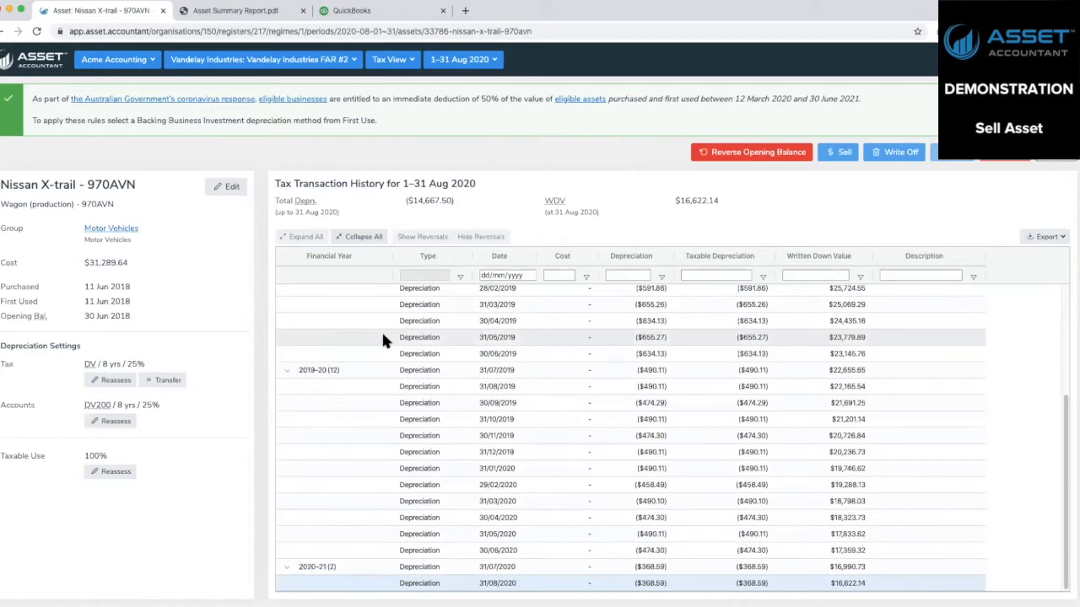
scroll(383, 336, "up", 5)
left_click(358, 236)
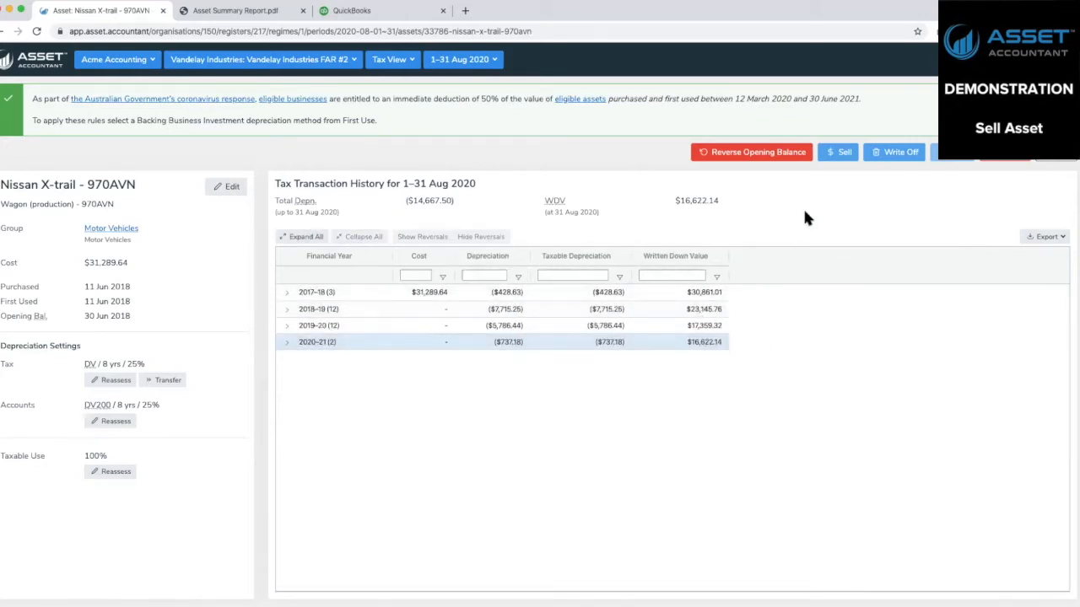
Step: Sell the Nissan X-trail with a sale date of 10/07/2020 and sale proceeds of $10,000
left_click(841, 153)
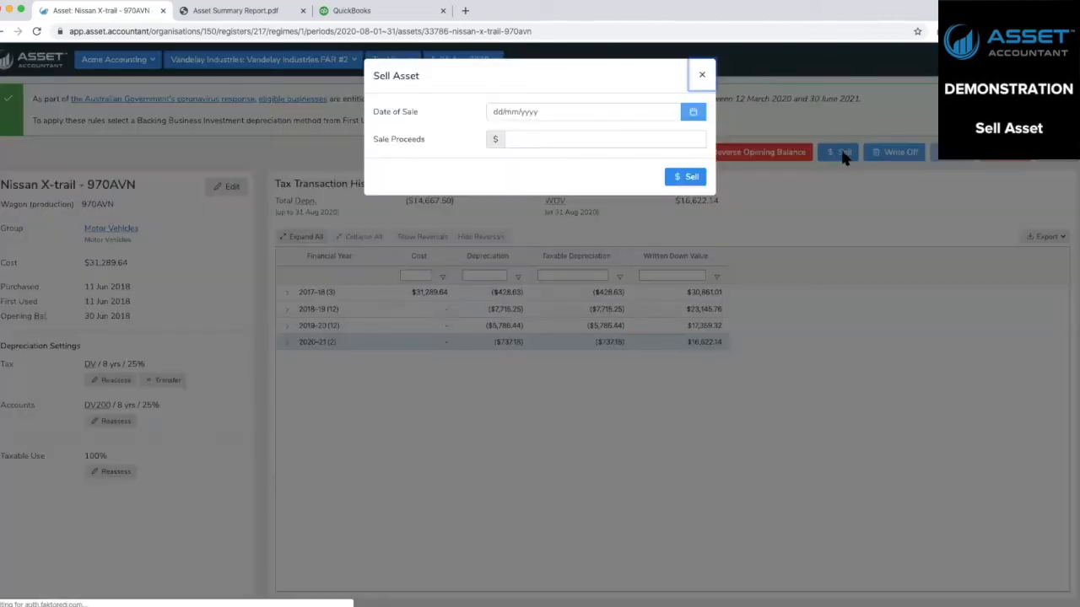
left_click(616, 115)
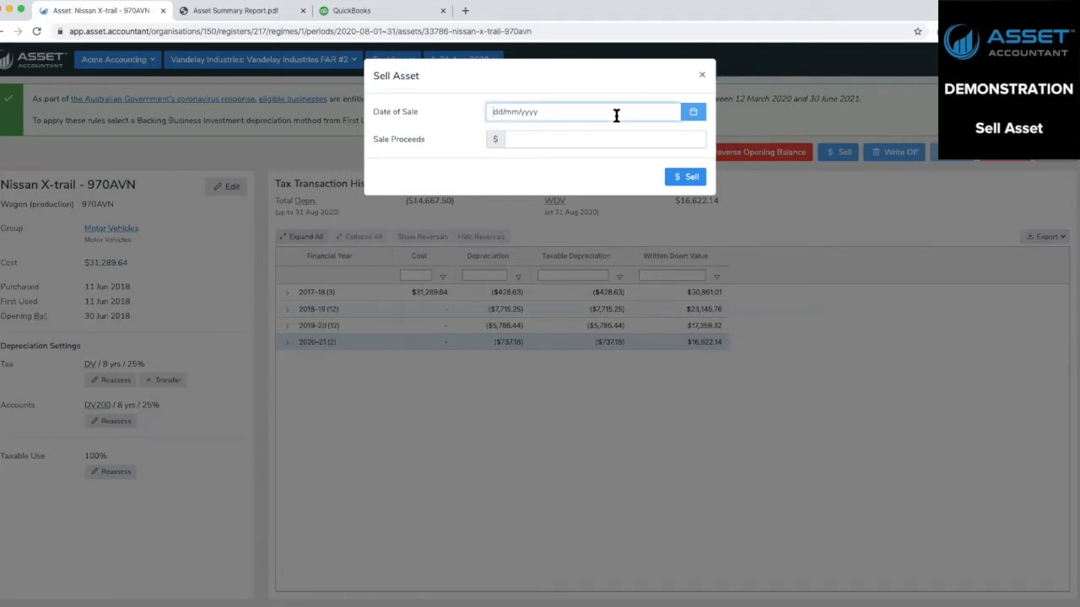
left_click(693, 112)
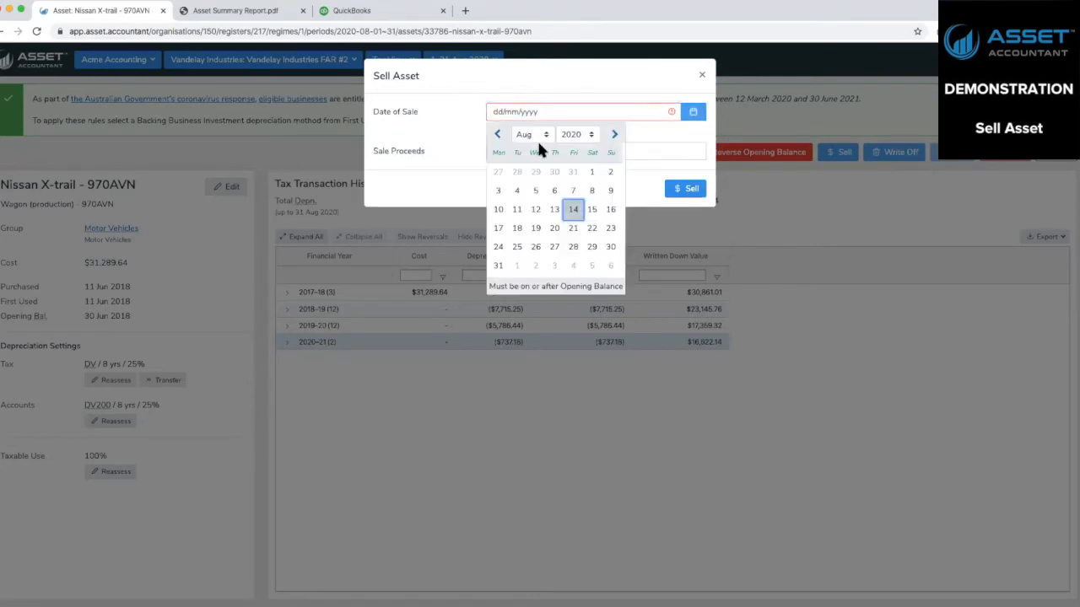
left_click(535, 135)
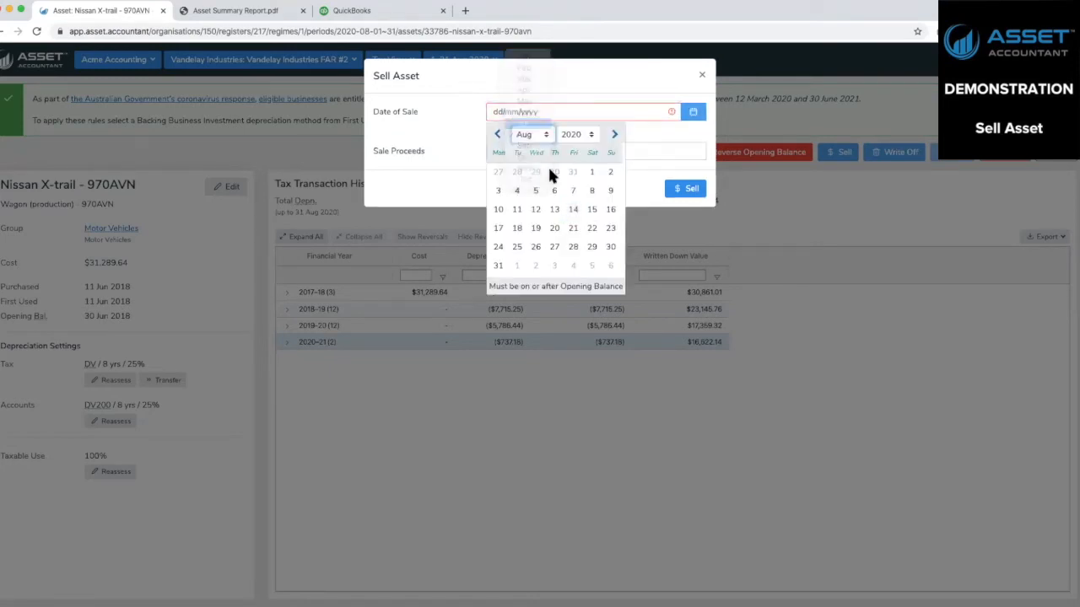
left_click(571, 191)
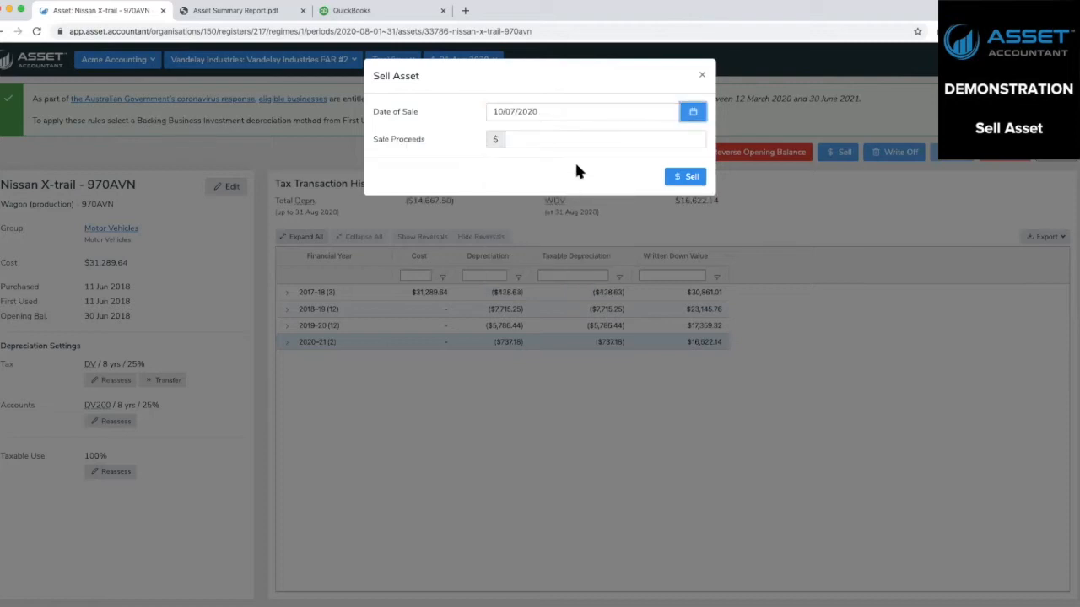
left_click(638, 135)
type("10000")
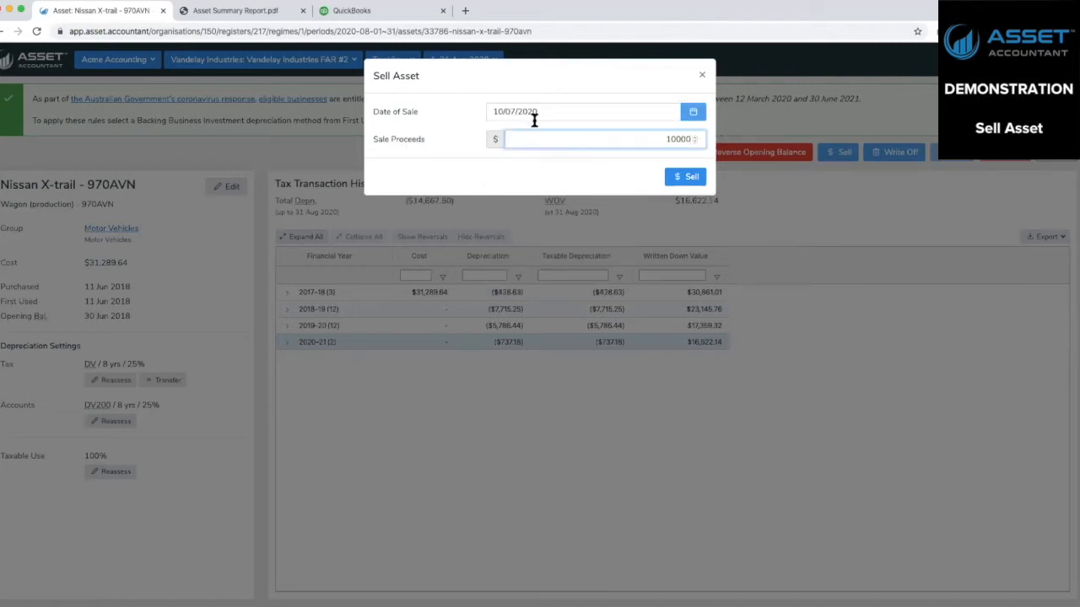
left_click(692, 181)
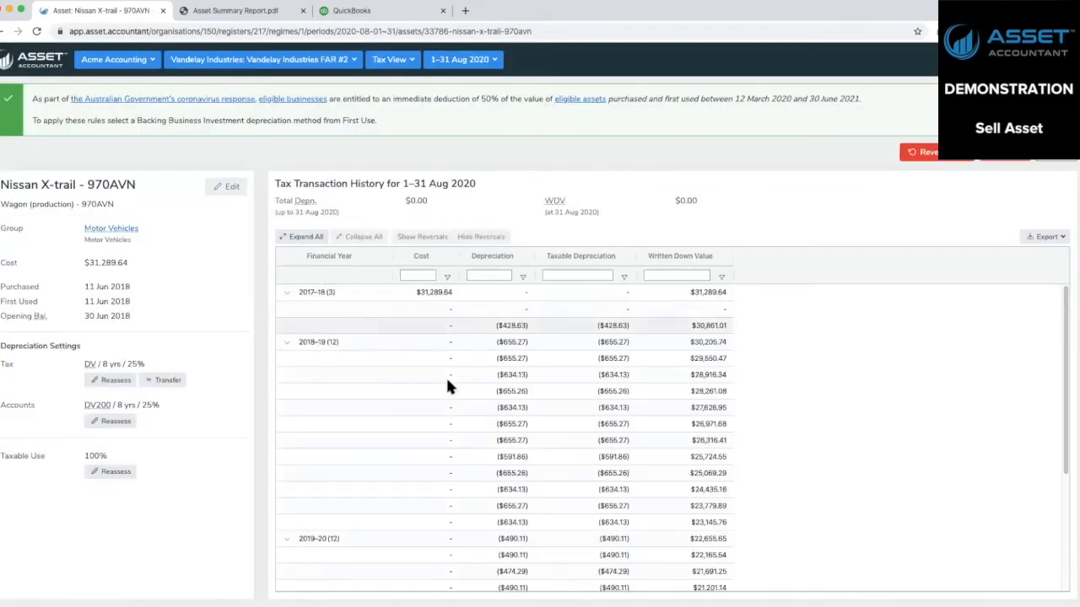
Step: Review the sold Nissan X-trail's transaction history in the Tax and Accounts Views, and examine the 2020–21 sale entries in the Tax View
scroll(466, 390, "down", 3)
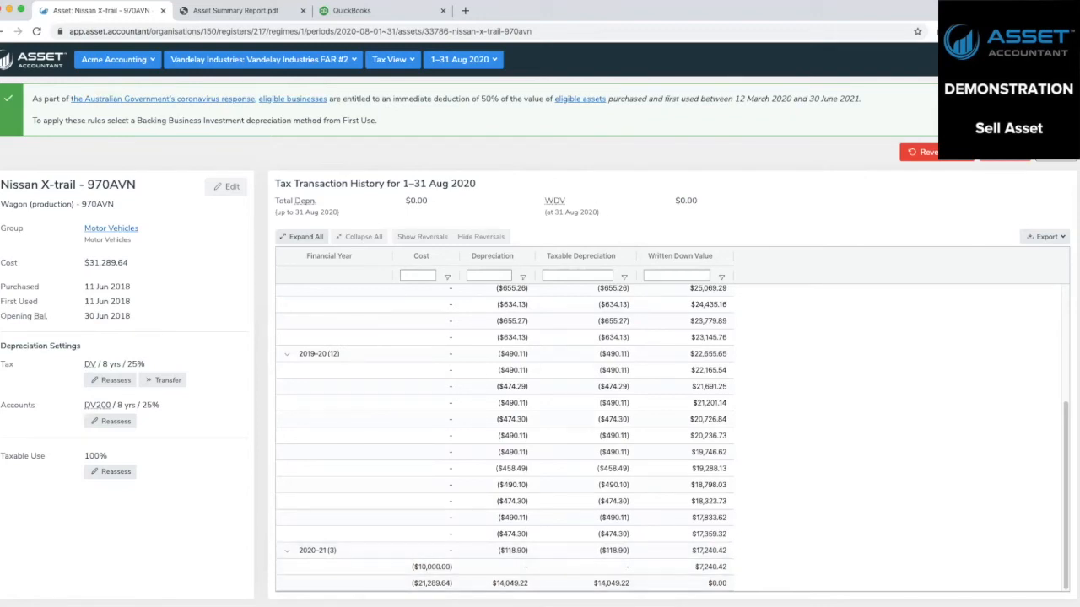
left_click(413, 63)
left_click(402, 105)
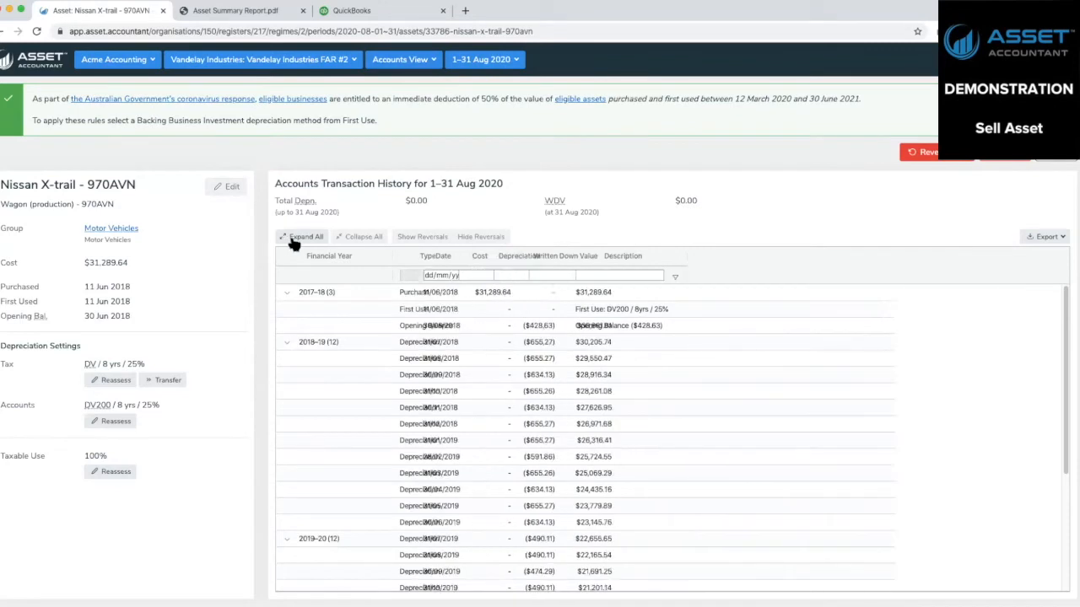
left_click(361, 236)
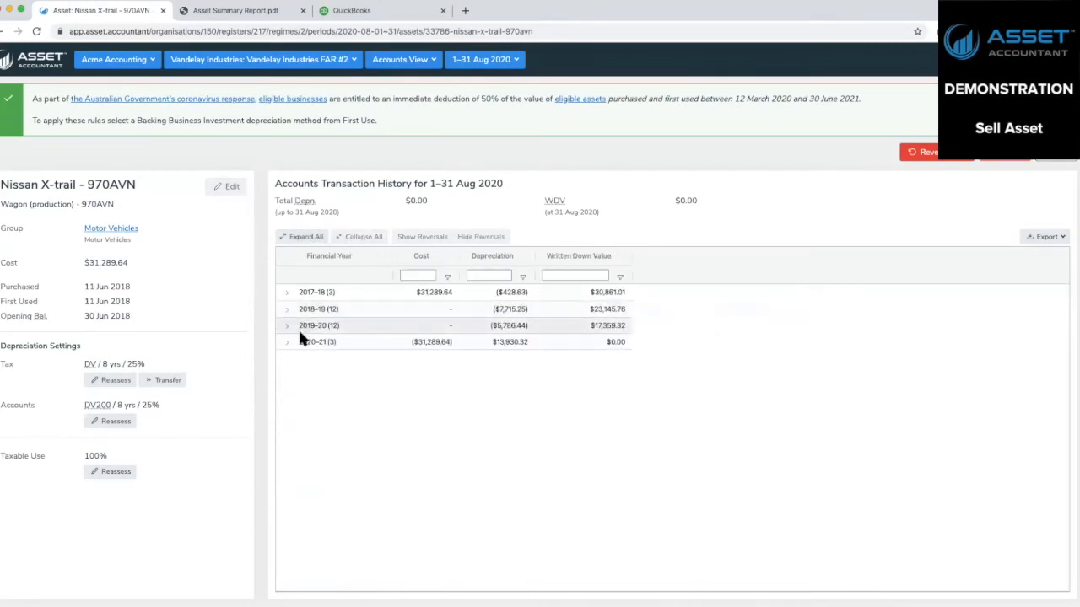
left_click(407, 61)
left_click(401, 89)
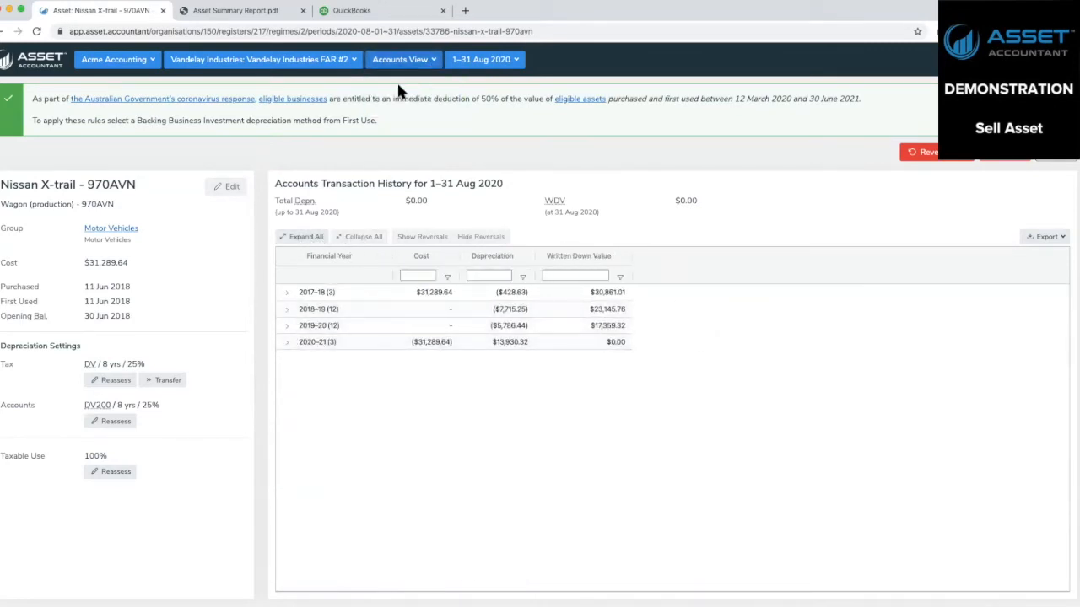
left_click(358, 237)
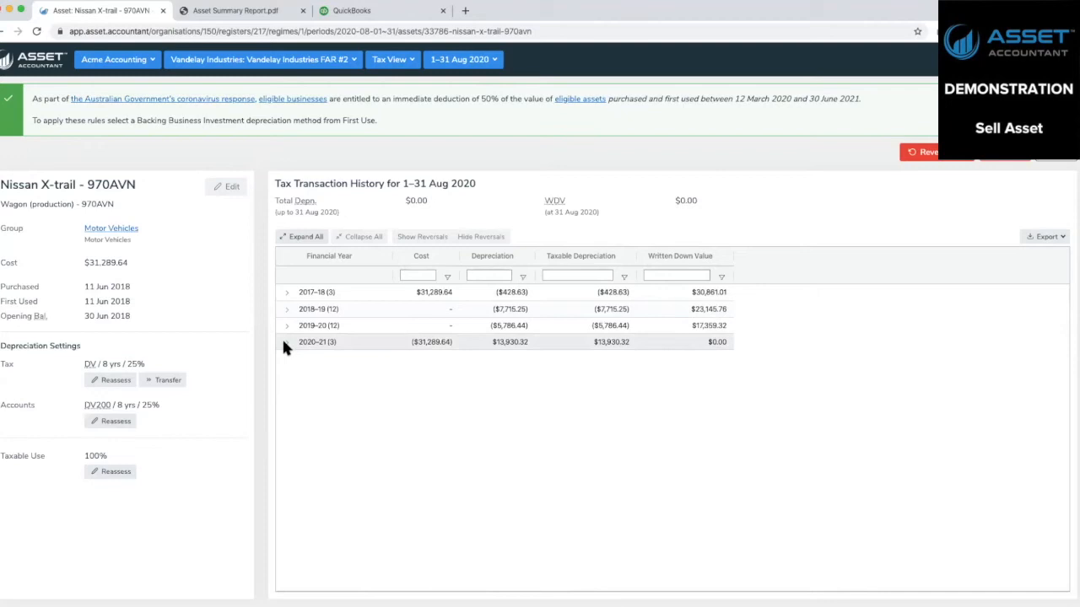
left_click(285, 341)
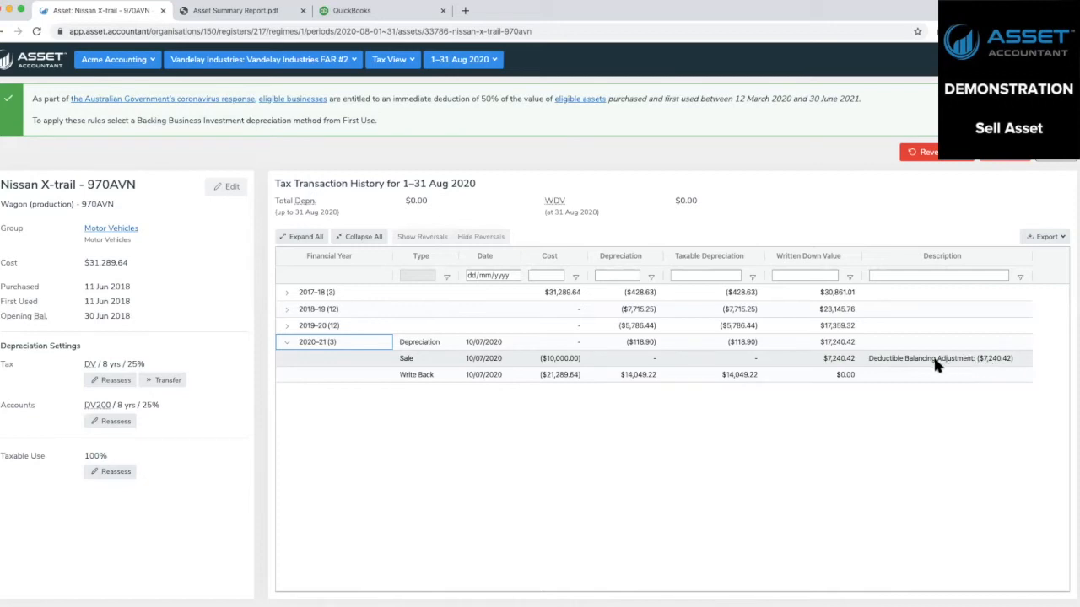
Step: Examine the Nissan X-trail's 2020–21 sale entries in the Accounts View
left_click(408, 64)
left_click(394, 102)
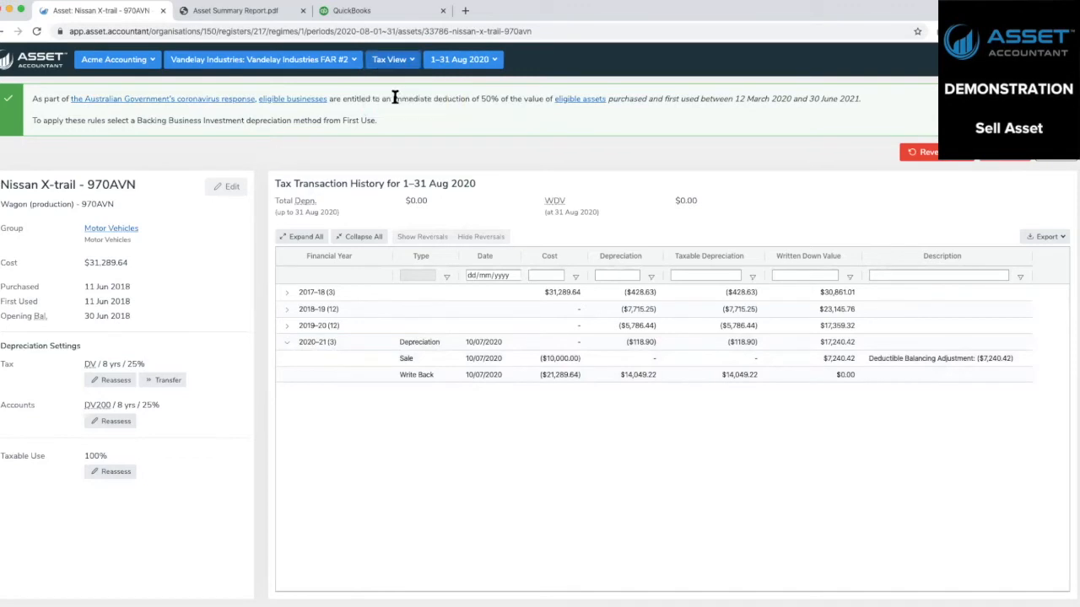
left_click(374, 239)
left_click(287, 343)
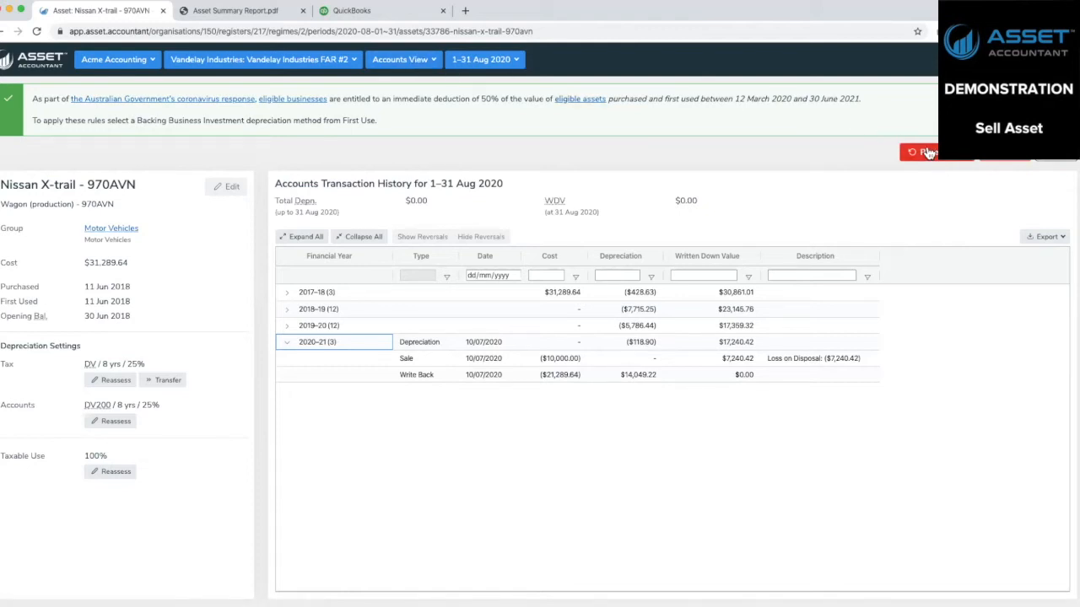
Step: Switch the Nissan X-trail back to the Tax View with its history collapsed by year, and close the asset
left_click(384, 60)
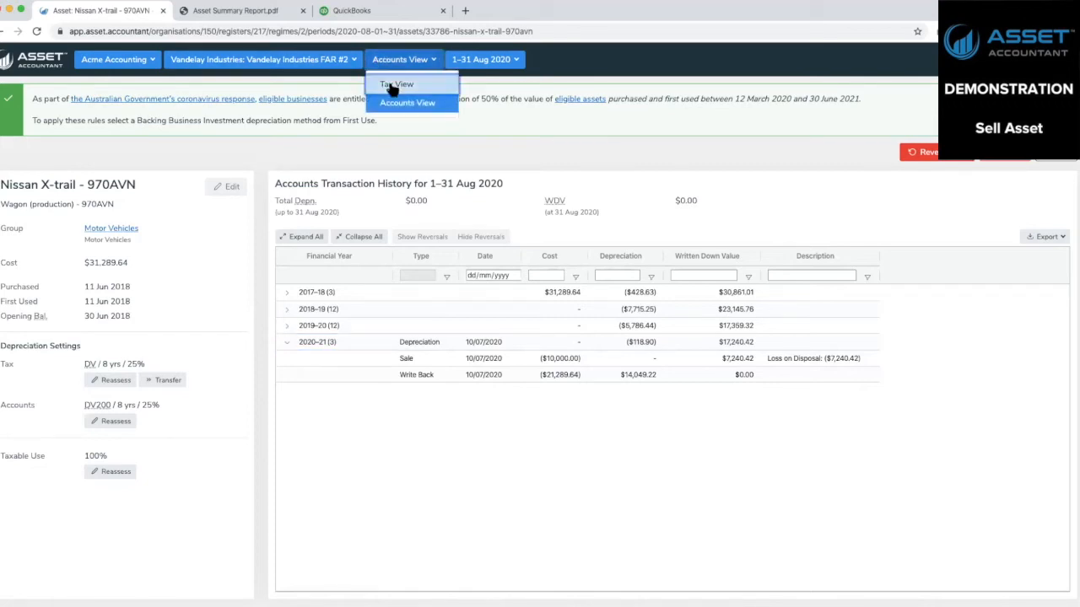
left_click(395, 79)
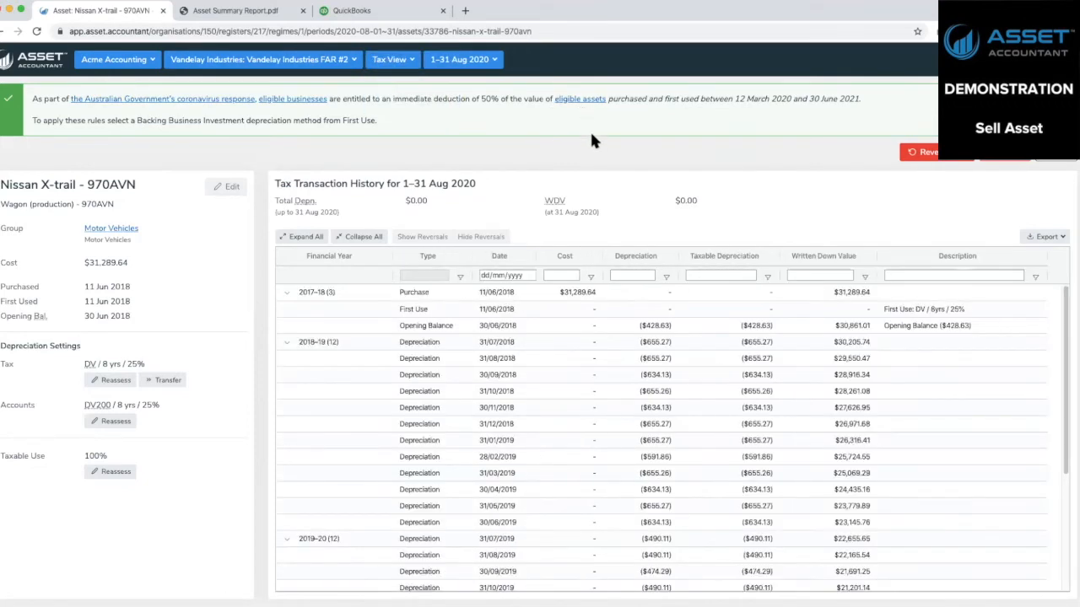
left_click(364, 240)
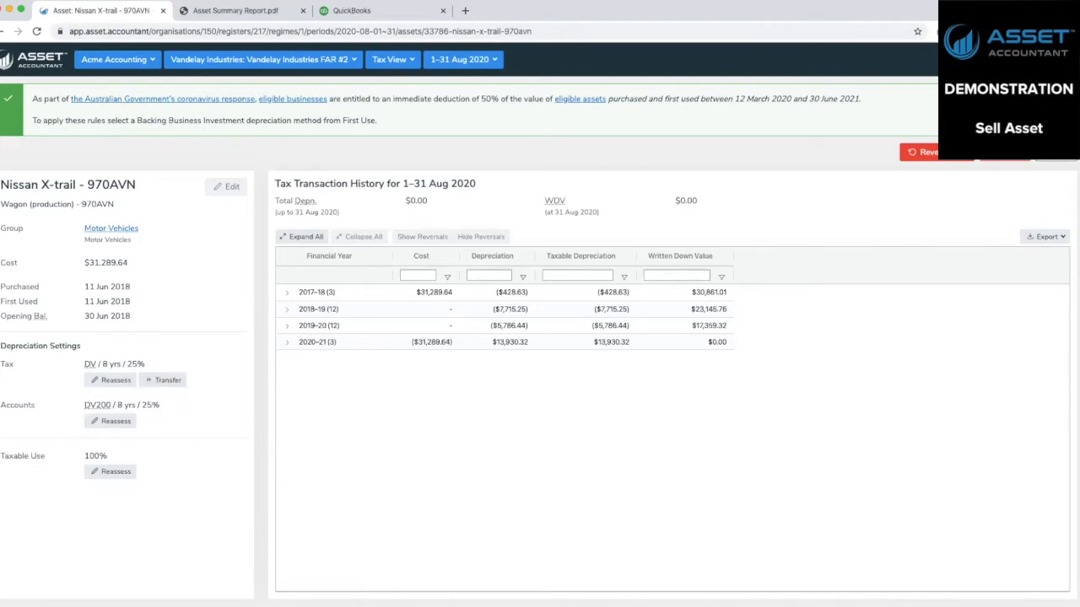
left_click(1056, 153)
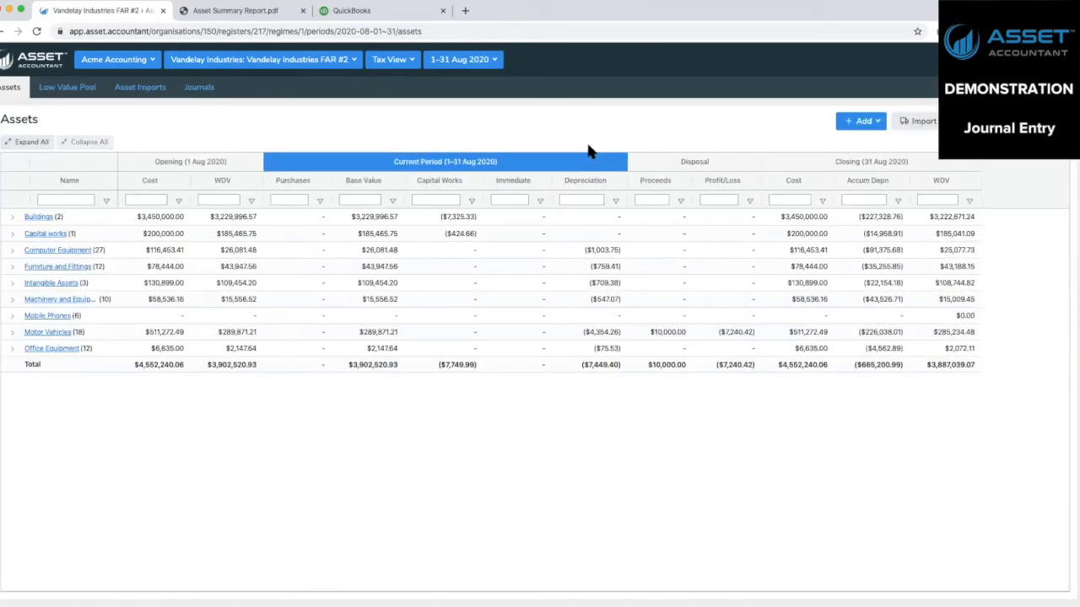
Step: Create a journal of asset movements from 01/07/2020 to 31/07/2020 and post it to QuickBooks Online
left_click(200, 90)
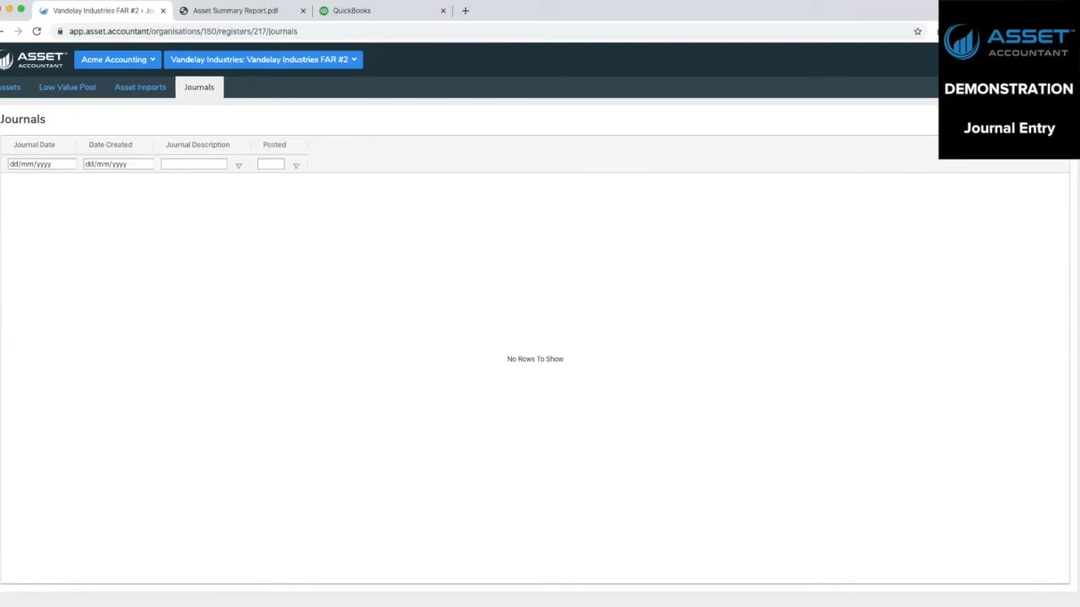
left_click(1029, 119)
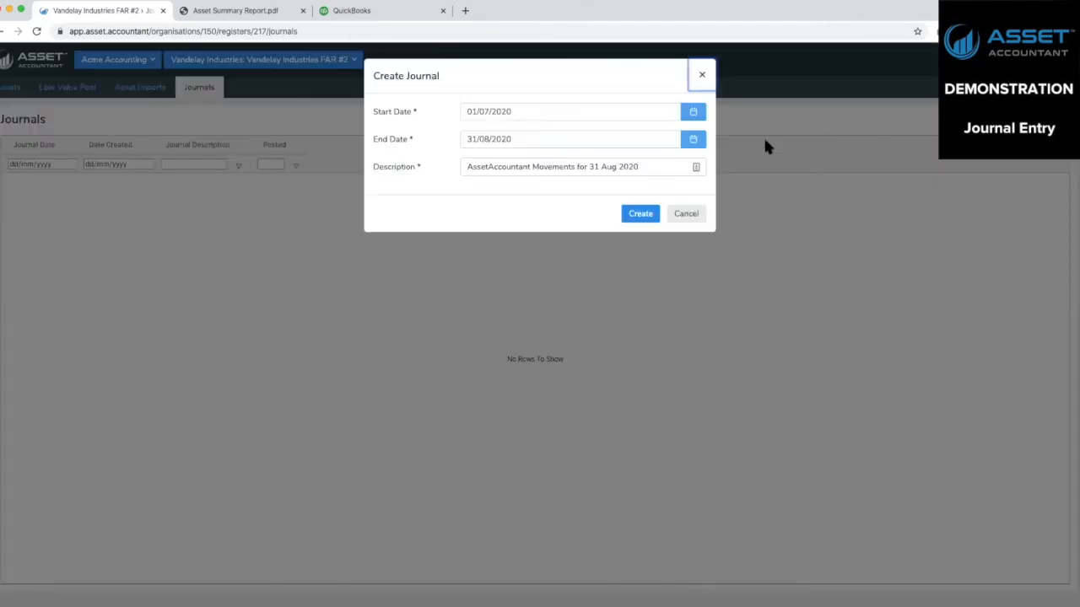
left_click(694, 143)
left_click(496, 162)
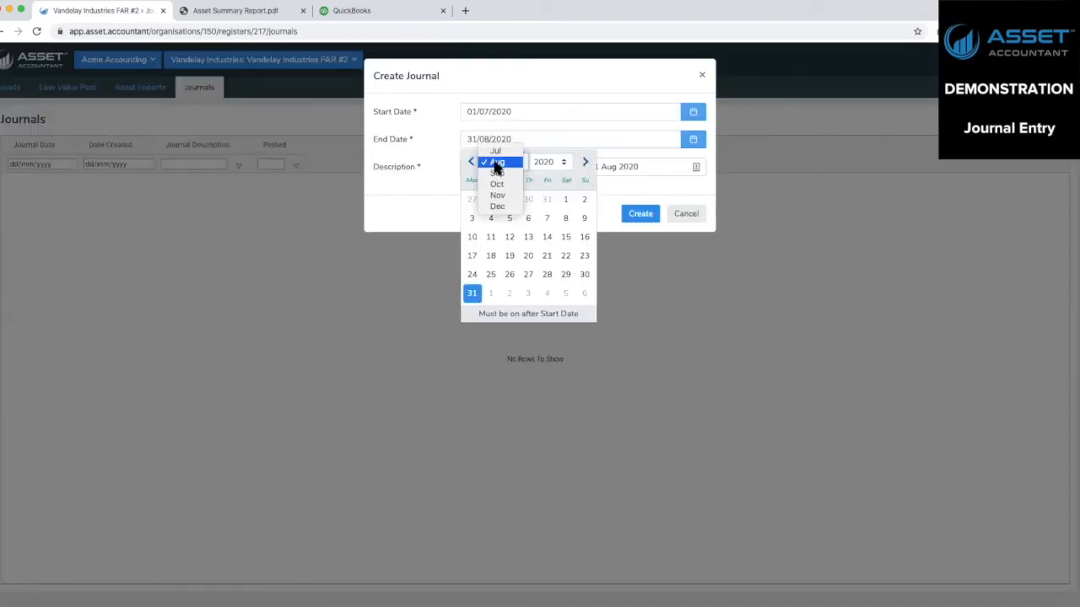
left_click(497, 152)
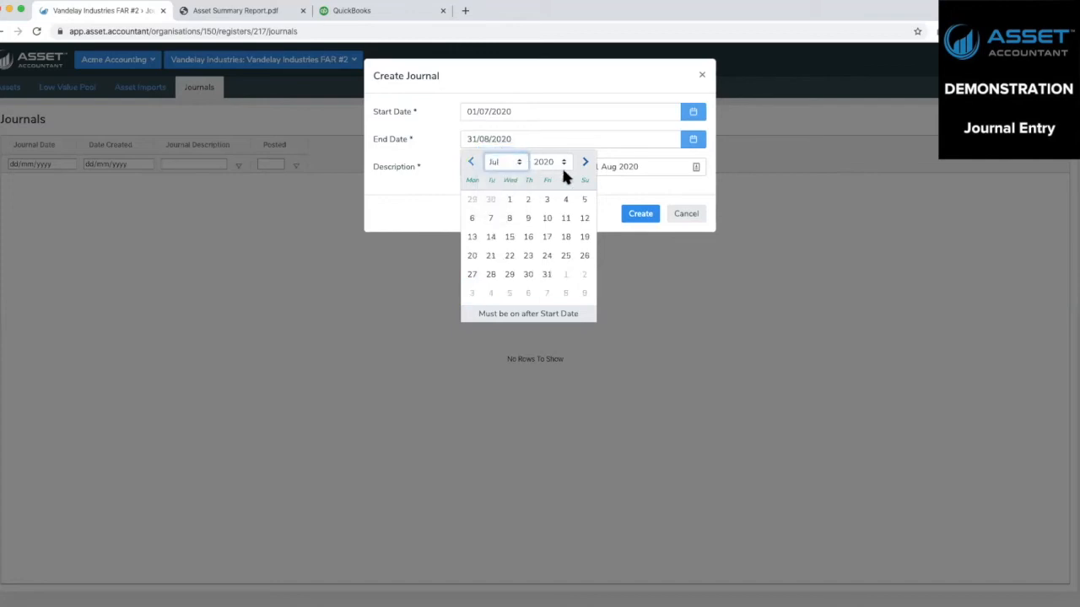
left_click(546, 275)
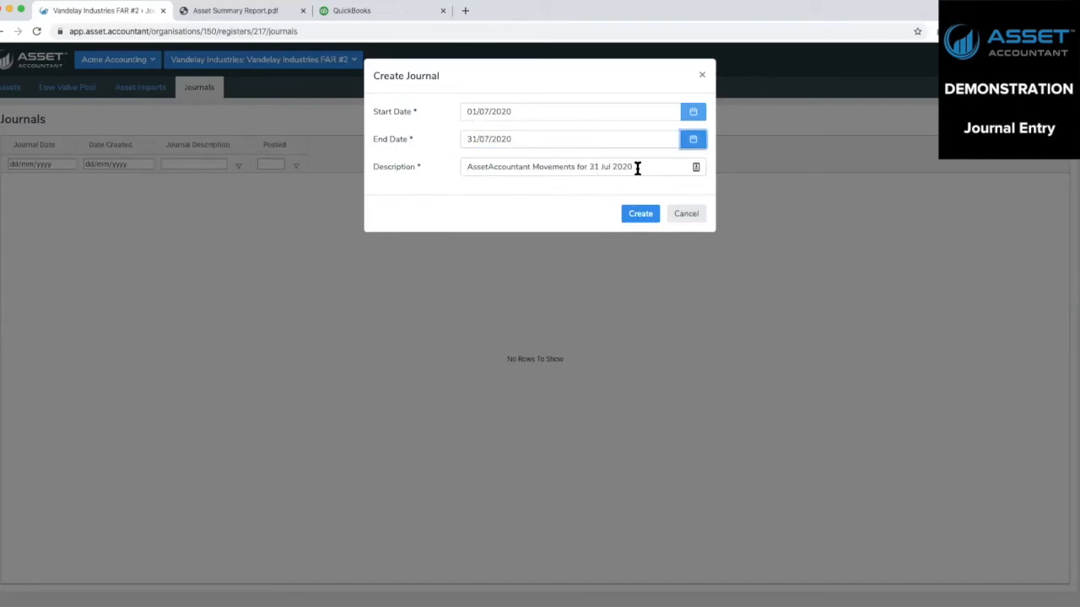
left_click_drag(634, 168, 461, 168)
left_click(639, 214)
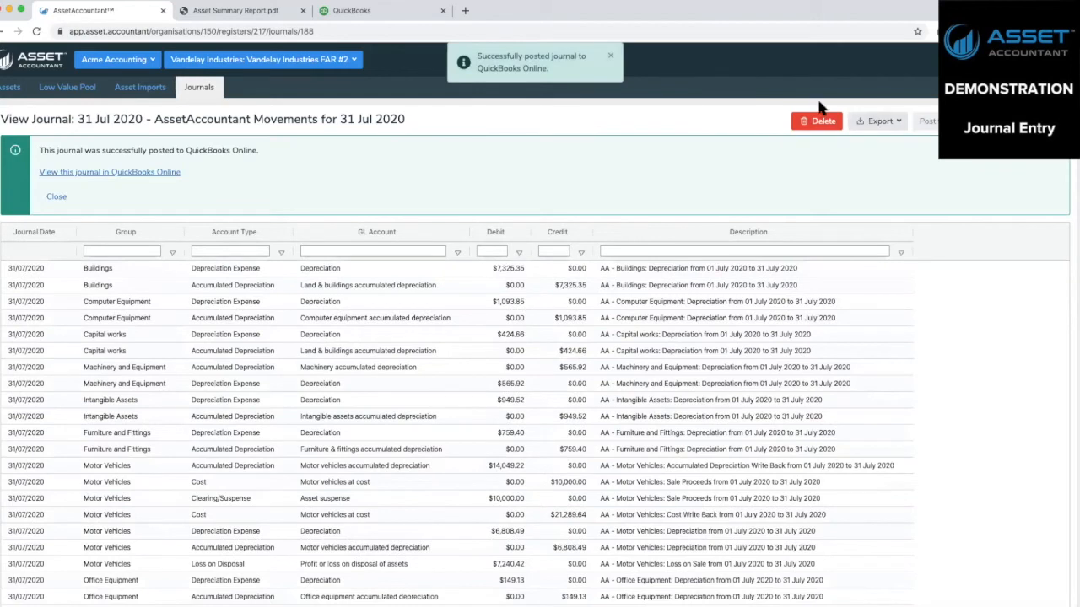
Step: Open the posted journal in QuickBooks Online, check its lines and memo, and return to the journal in AssetAccountant
left_click(122, 172)
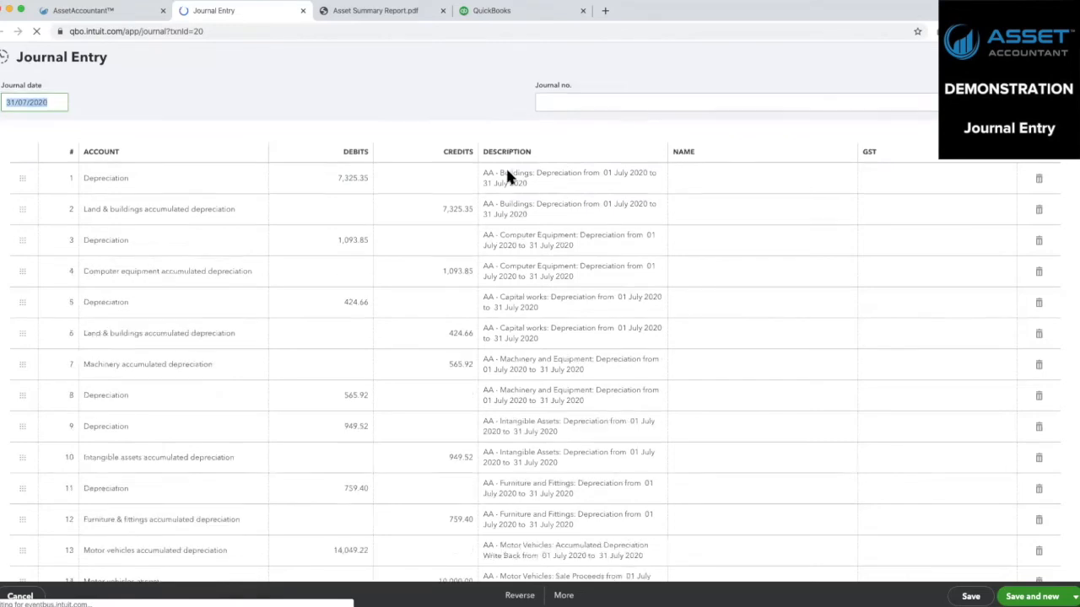
scroll(507, 176, "down", 10)
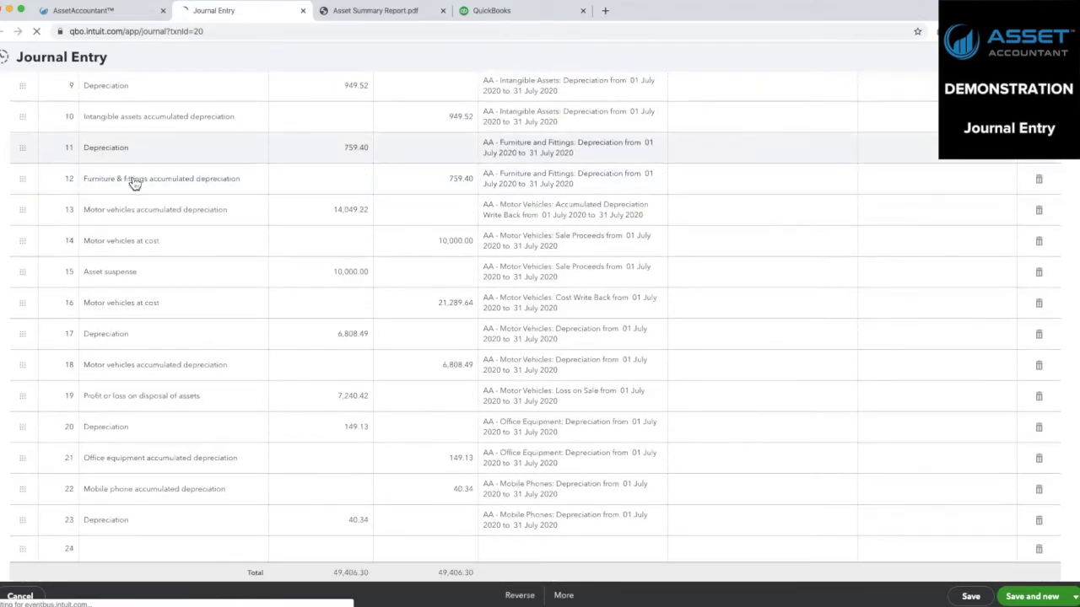
scroll(131, 218, "down", 3)
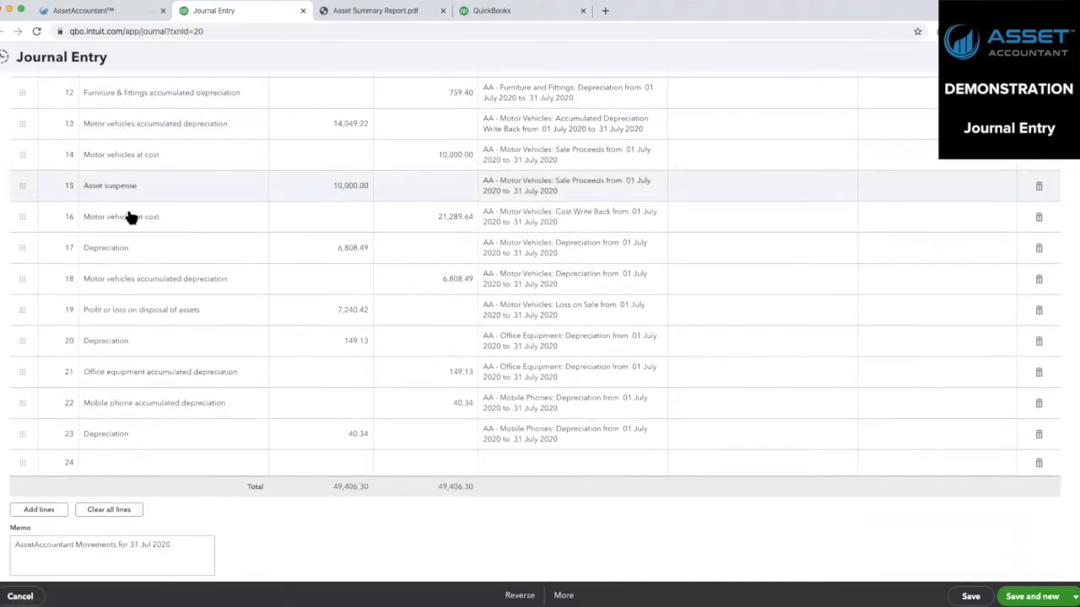
scroll(131, 218, "down", 2)
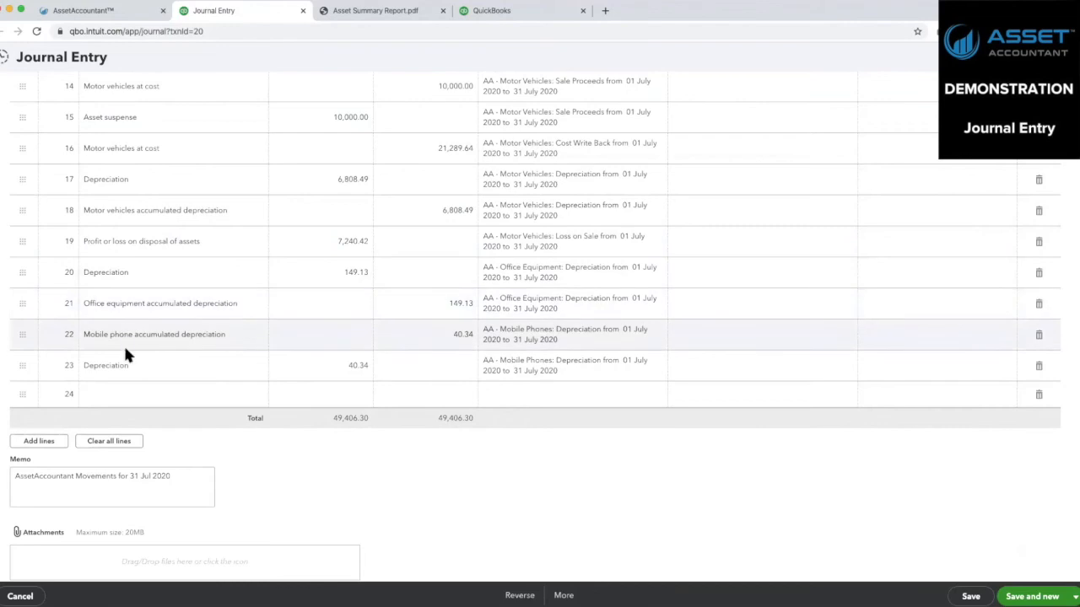
left_click_drag(192, 481, 8, 480)
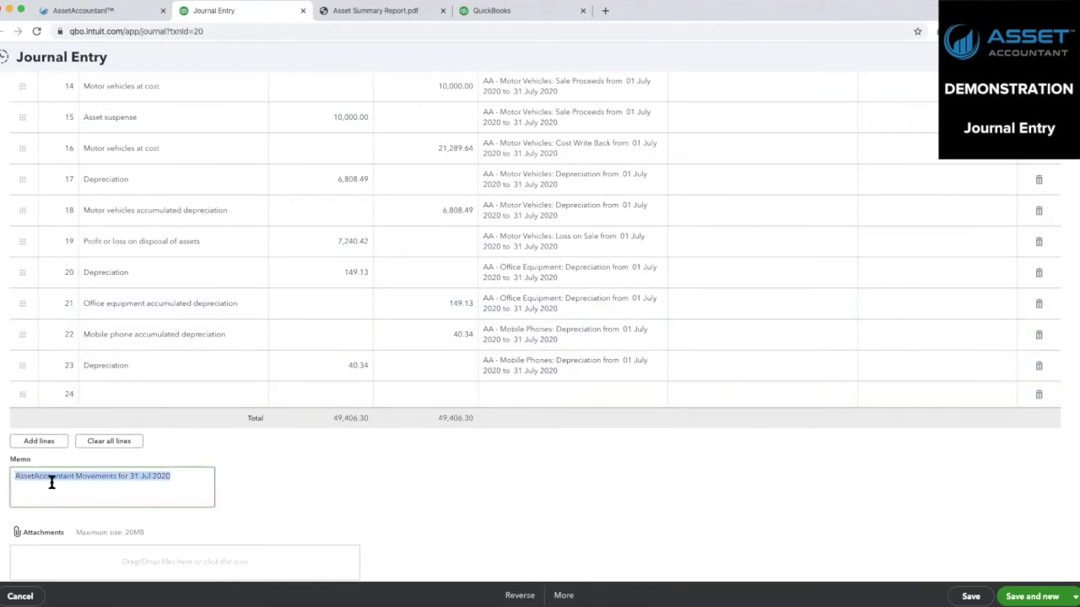
scroll(646, 478, "up", 10)
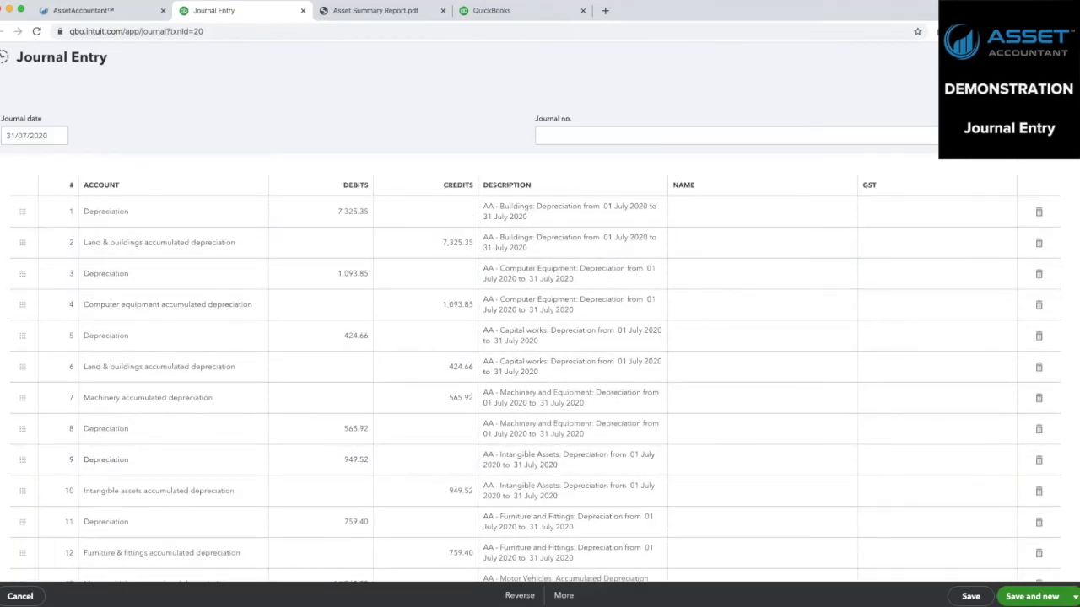
left_click(110, 10)
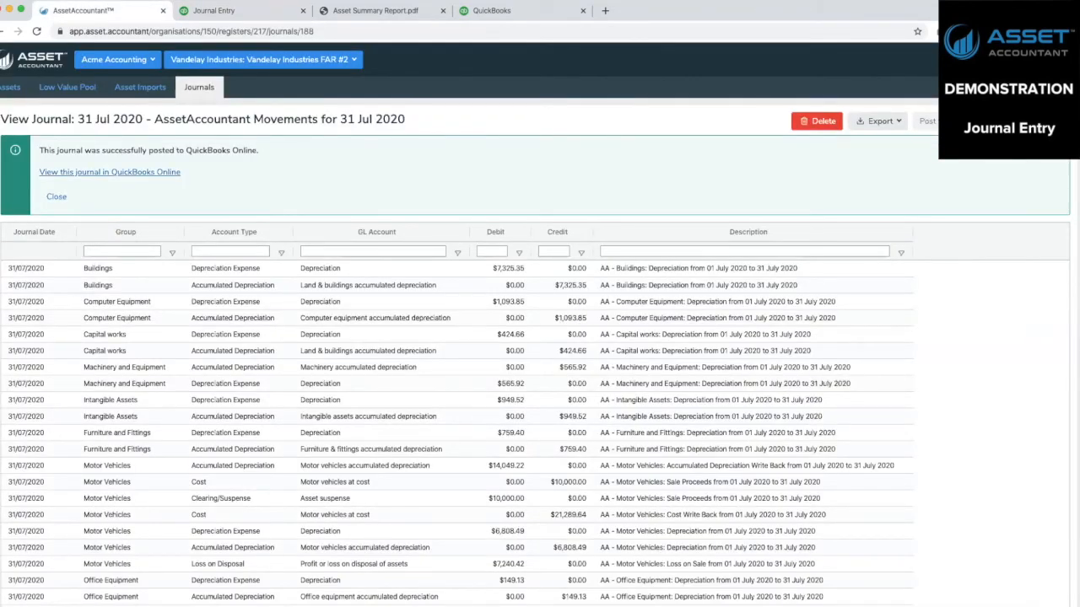
Step: Close the posted journal, filter the assets by the name "avn" and open the Nissan X-trail – 970AVN under Motor Vehicles
left_click(1046, 120)
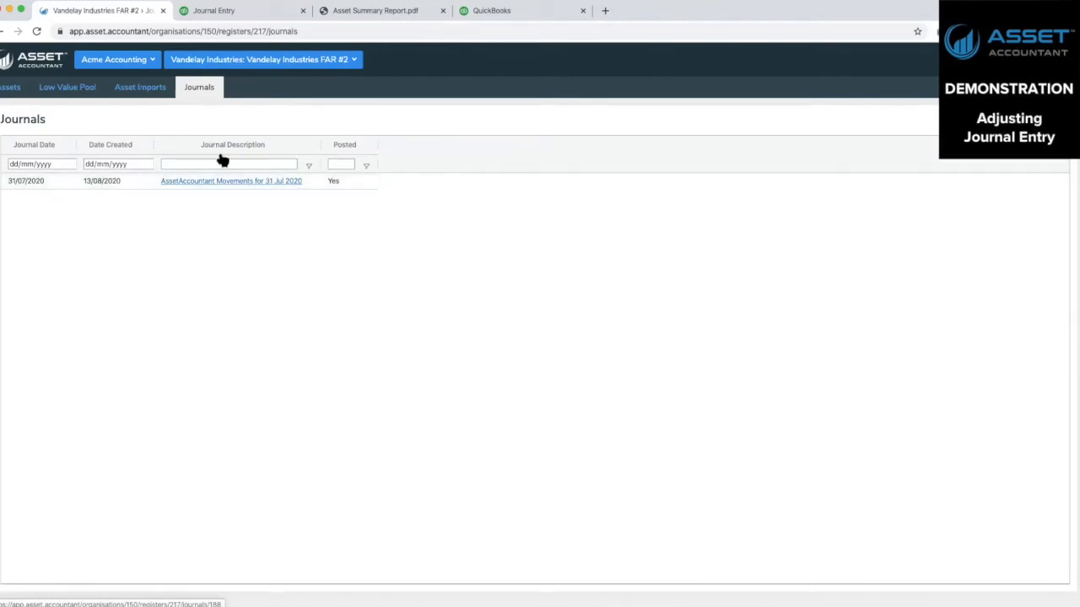
left_click(7, 85)
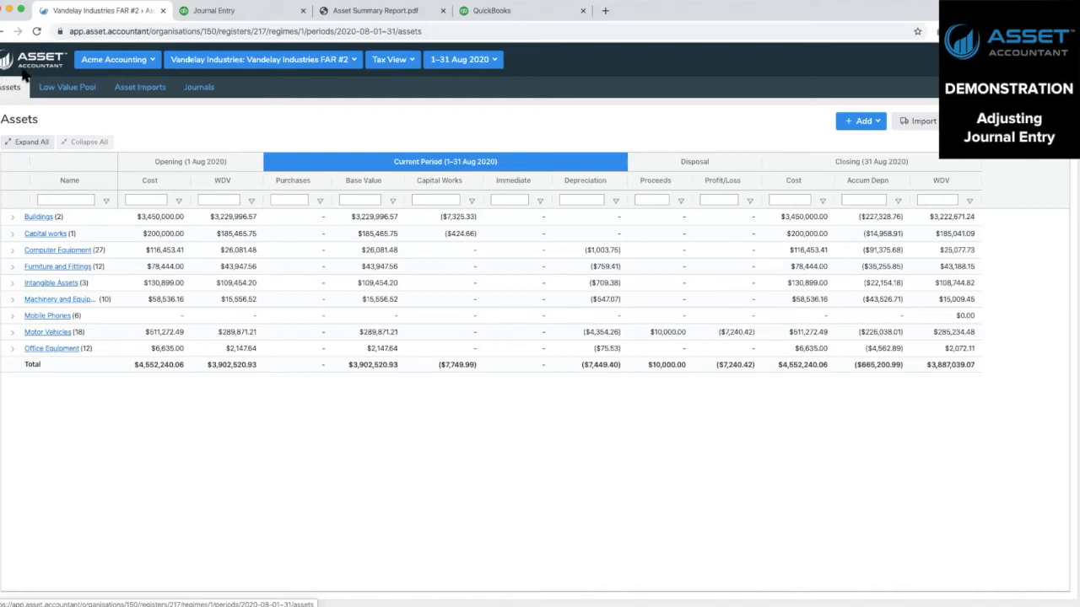
left_click(69, 200)
type("avn")
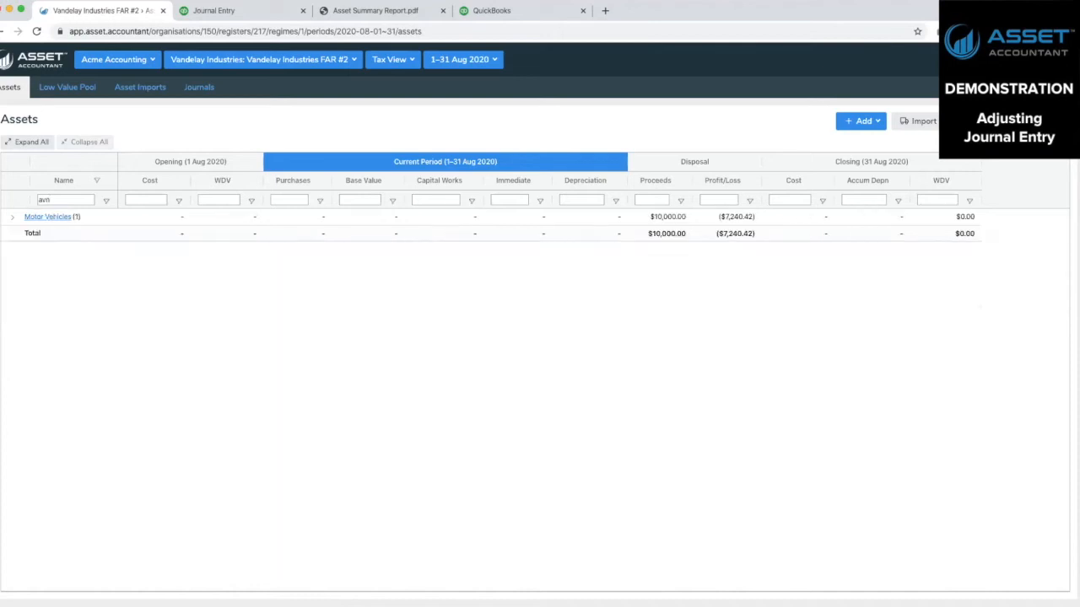
left_click(12, 217)
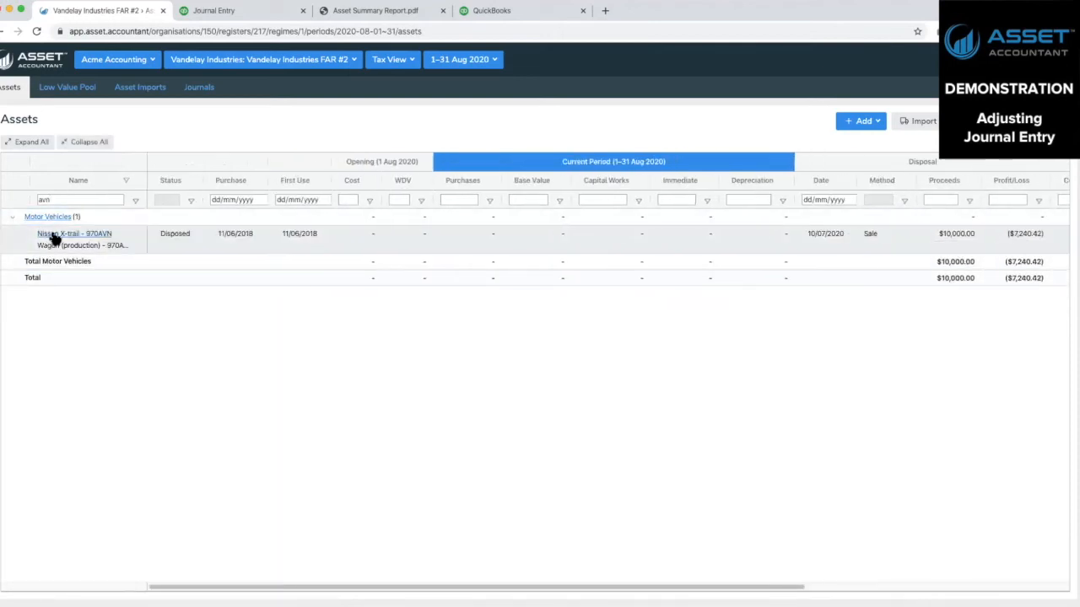
left_click(53, 239)
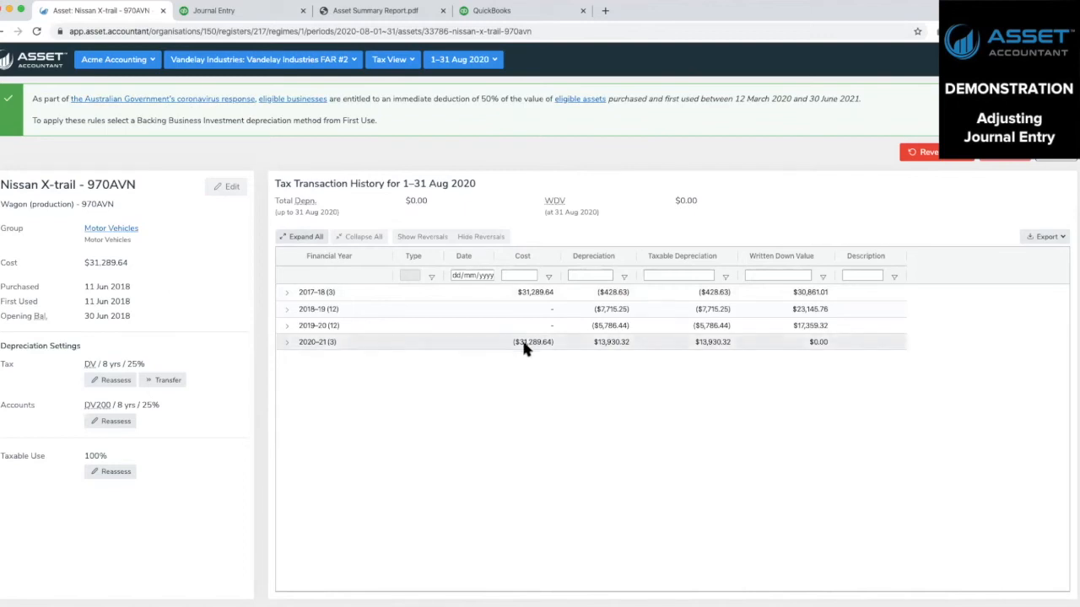
Step: Expand the Nissan X-trail's 2020–21 transactions and reverse its sale
left_click(285, 345)
left_click(285, 344)
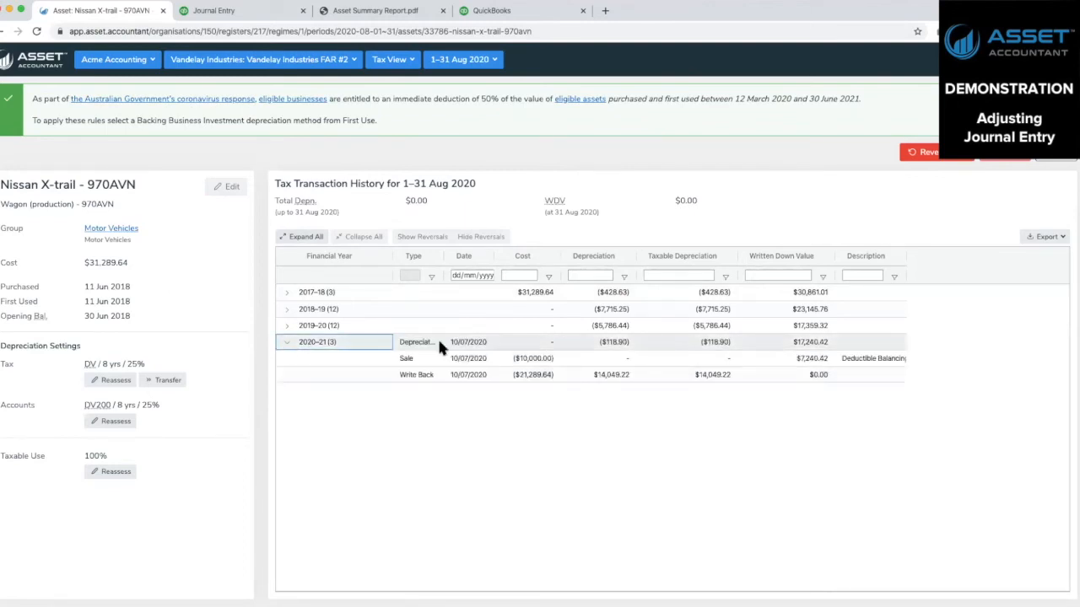
left_click(945, 158)
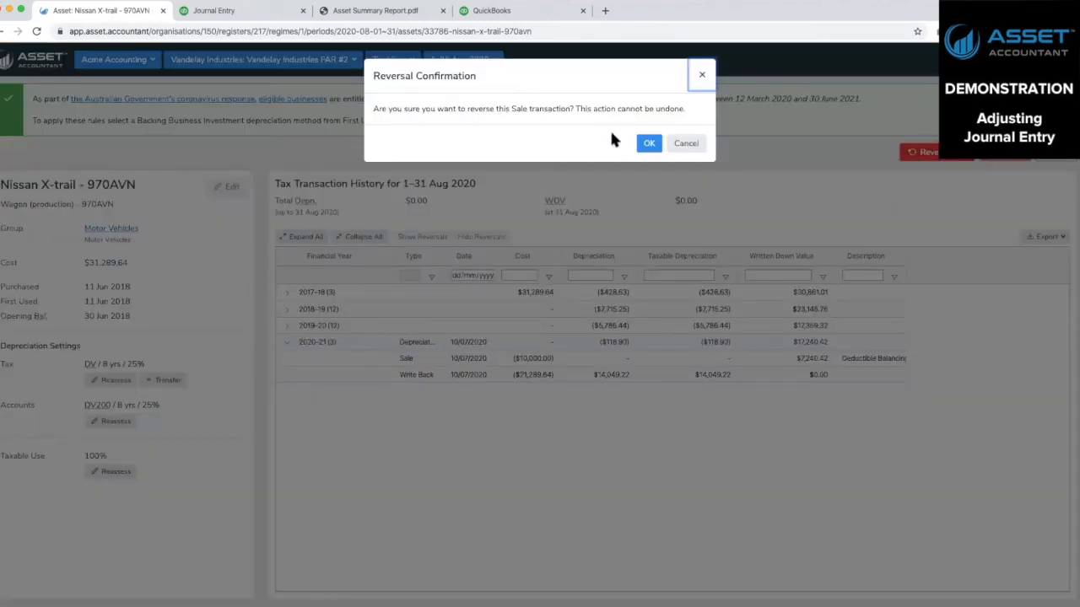
left_click(648, 143)
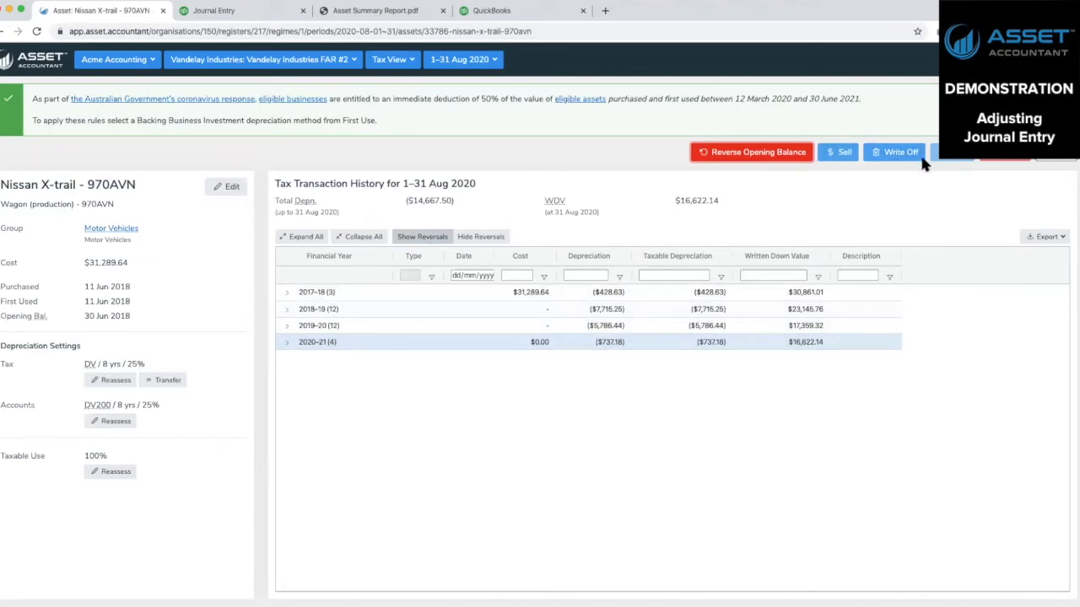
Step: Sell the Nissan X-trail with a sale date of 20/07/2020 and sale proceeds of $8,000
left_click(835, 154)
left_click(553, 115)
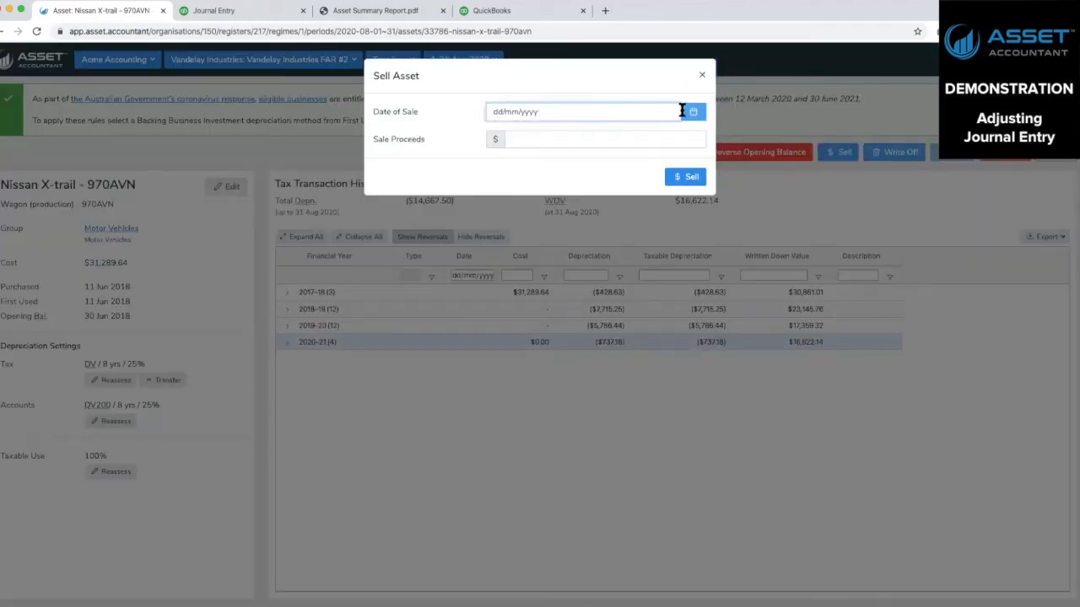
left_click(691, 112)
left_click(527, 135)
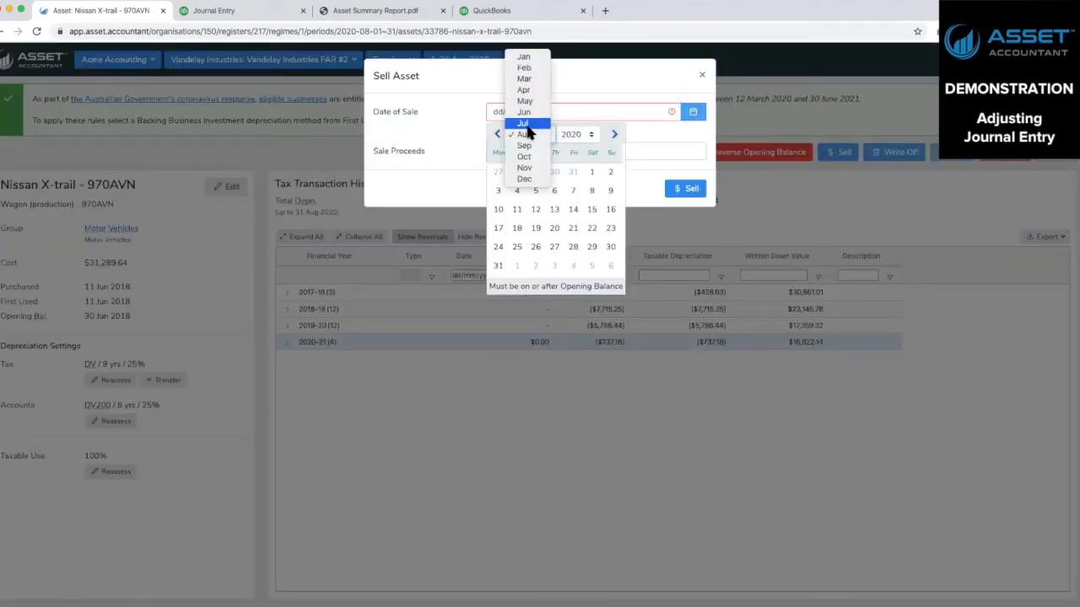
left_click(524, 124)
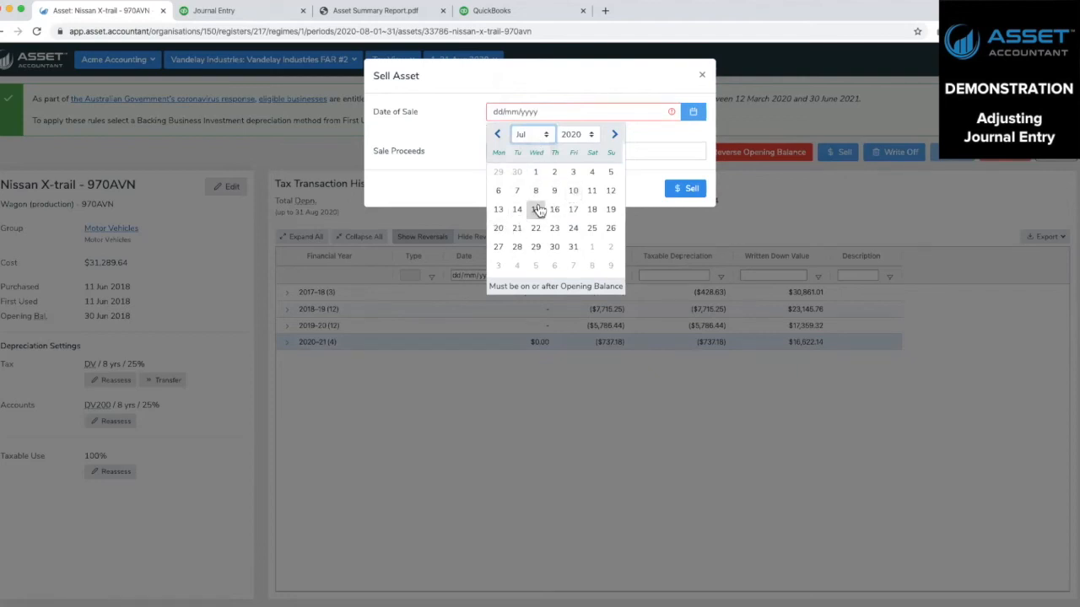
left_click(498, 228)
left_click(580, 141)
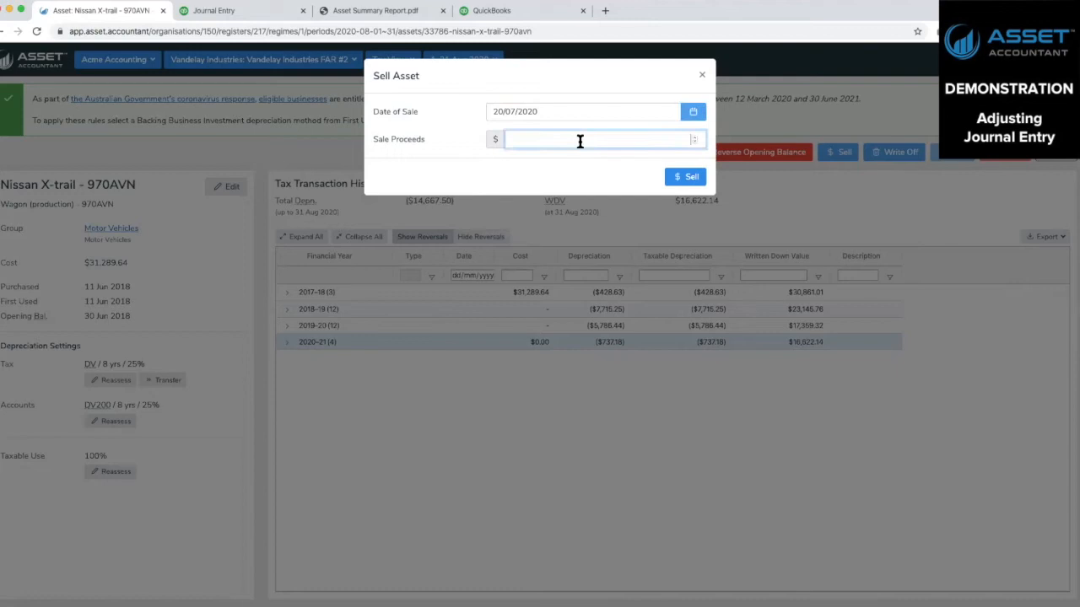
type("8")
type("00")
key("BackSpace")
left_click(691, 177)
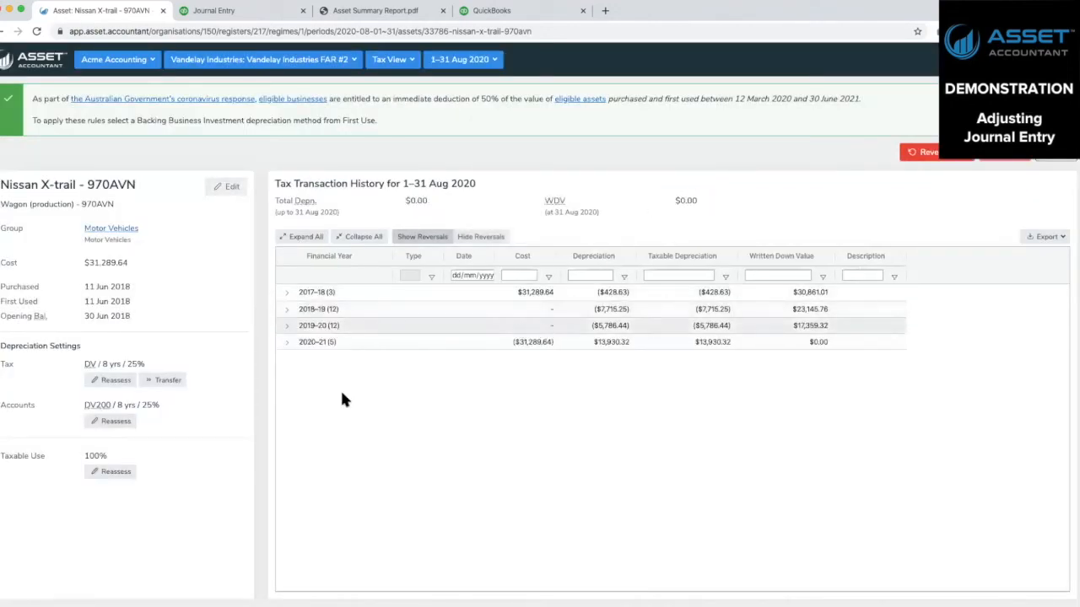
Step: Examine the Nissan X-trail's 2020–21 entries with reversals shown and the full descriptions visible, and hide the reversals
left_click(286, 344)
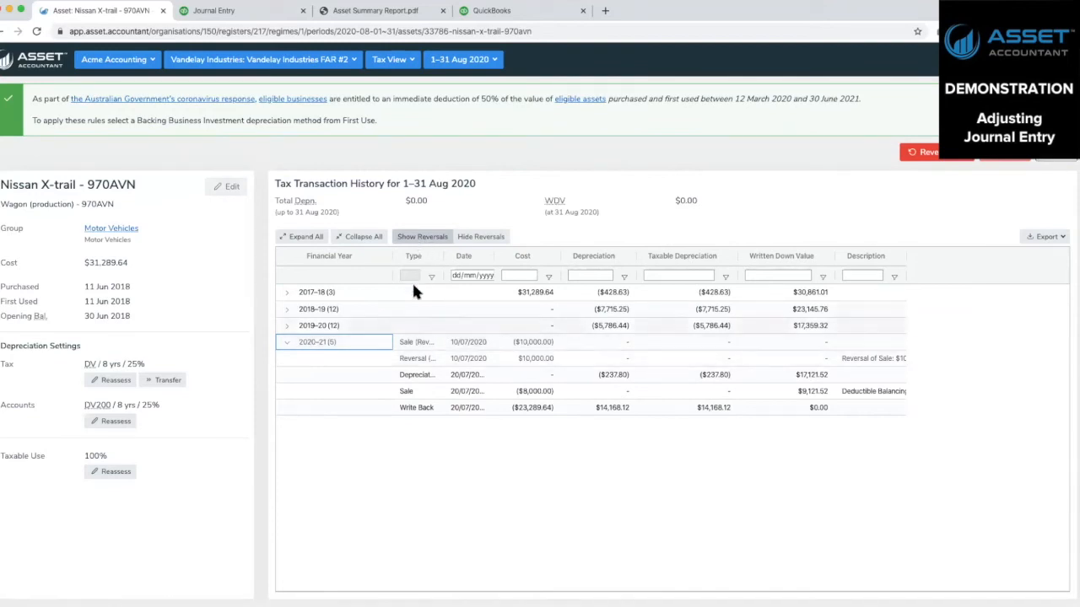
left_click(479, 236)
left_click(428, 240)
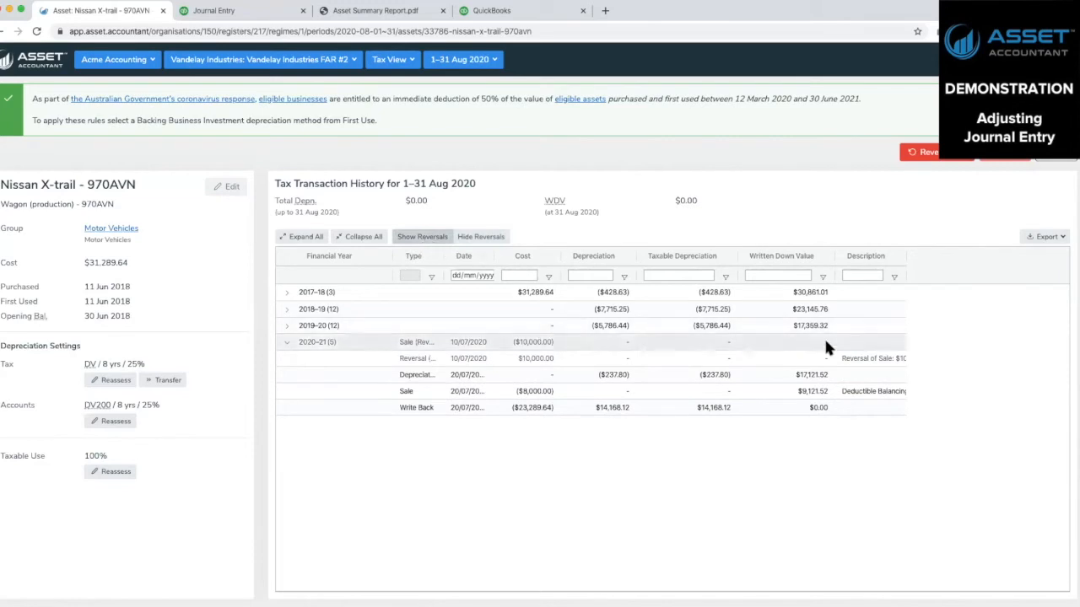
double_click(904, 254)
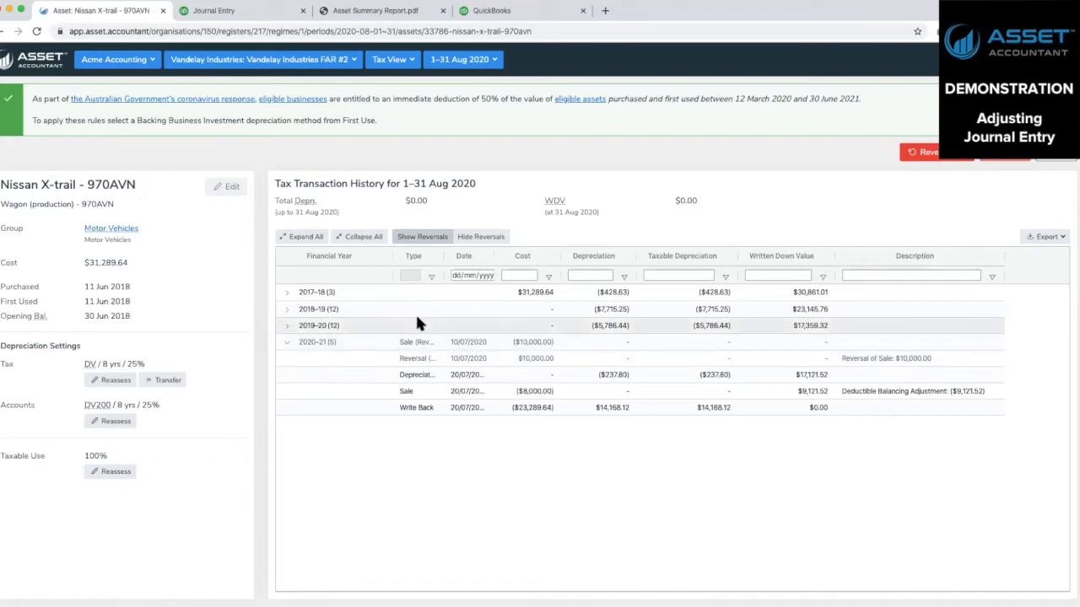
left_click(481, 239)
left_click(413, 239)
left_click(459, 239)
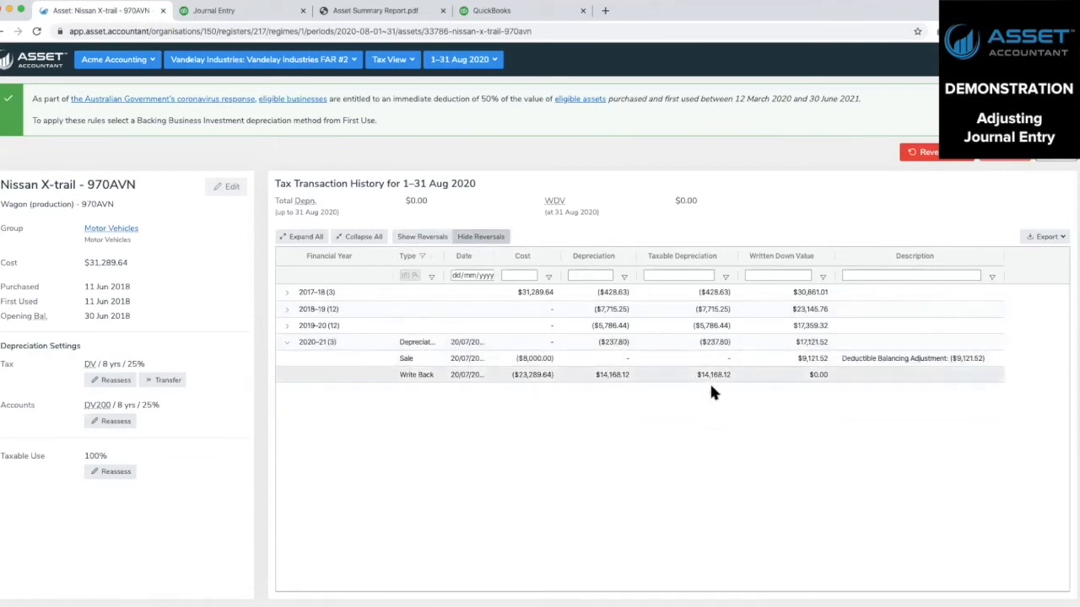
Step: Close the asset, create an adjusting journal dated 31/07/2020 and post it to QuickBooks Online
left_click(1052, 162)
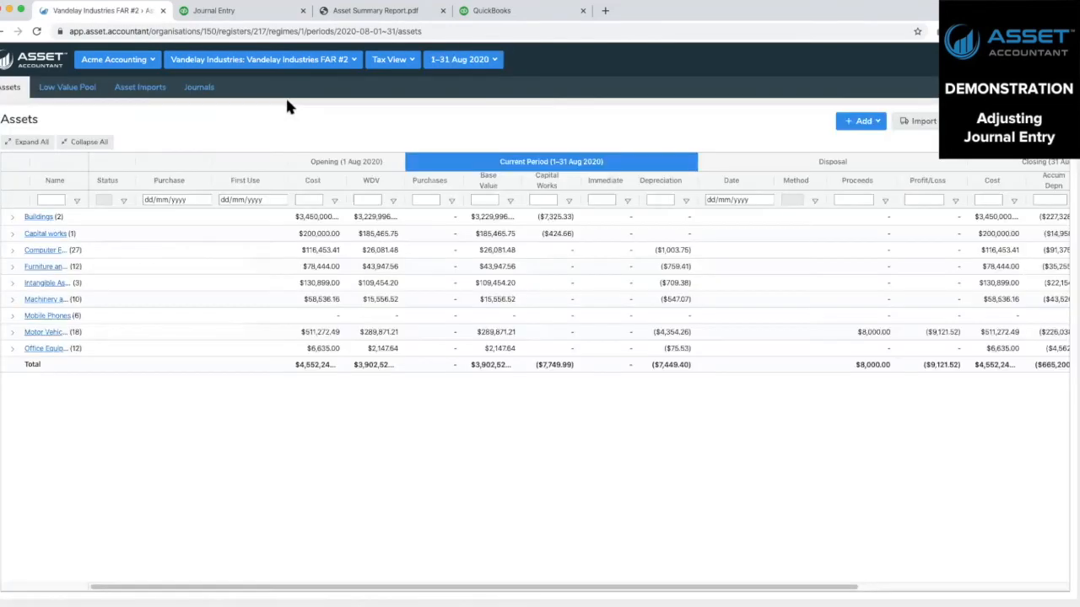
left_click(191, 91)
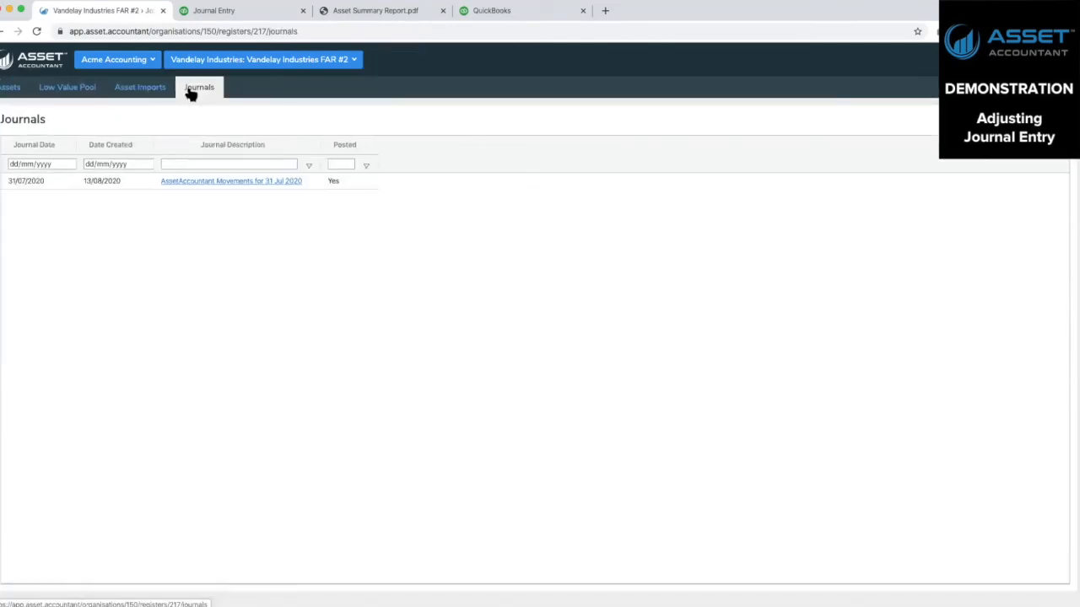
left_click(1032, 120)
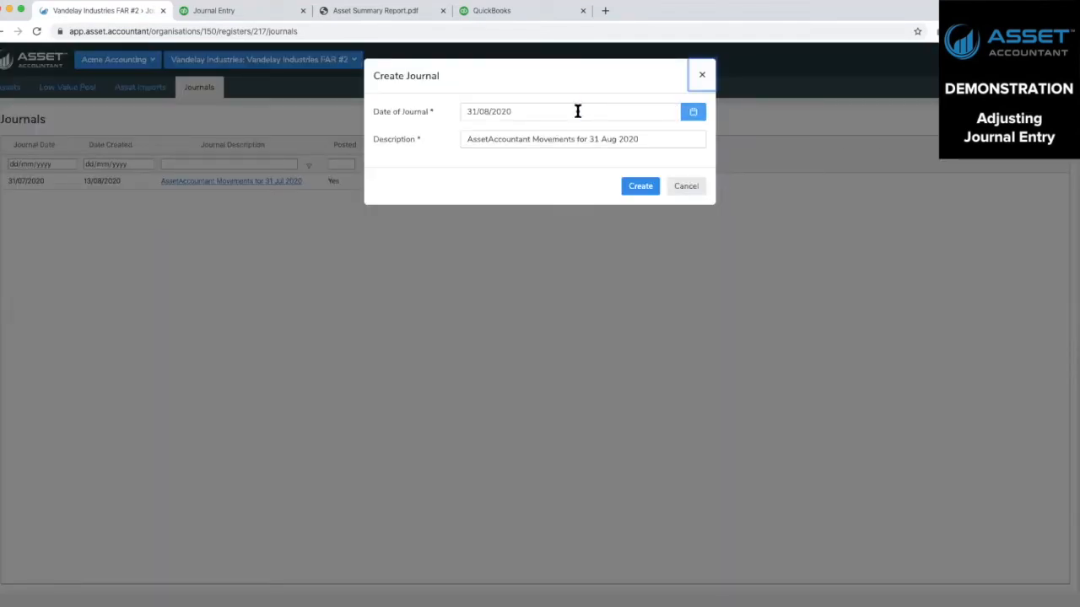
triple_click(462, 109)
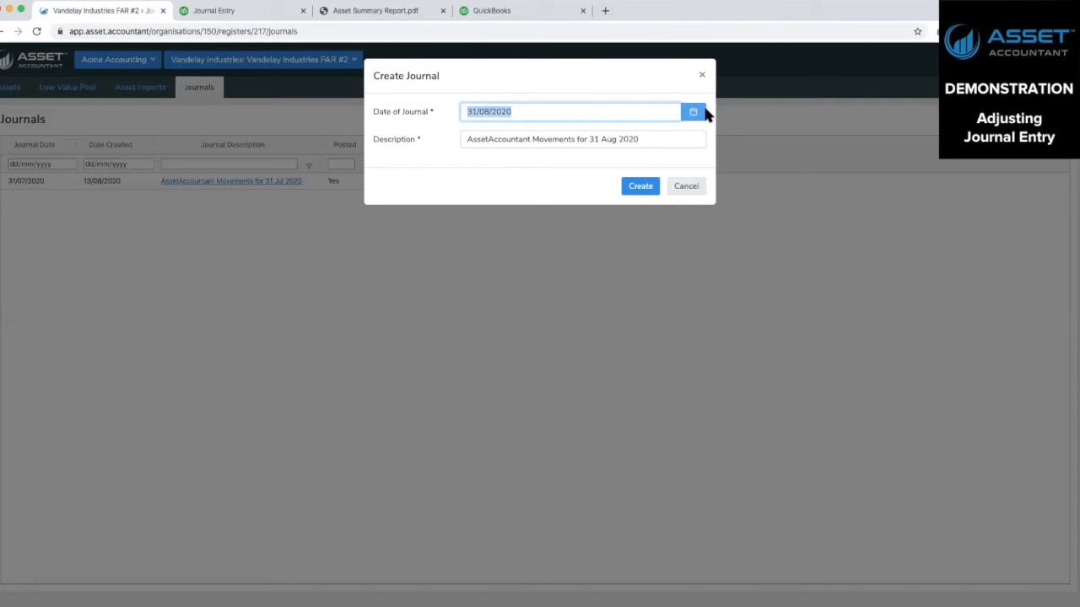
left_click(692, 113)
left_click(496, 134)
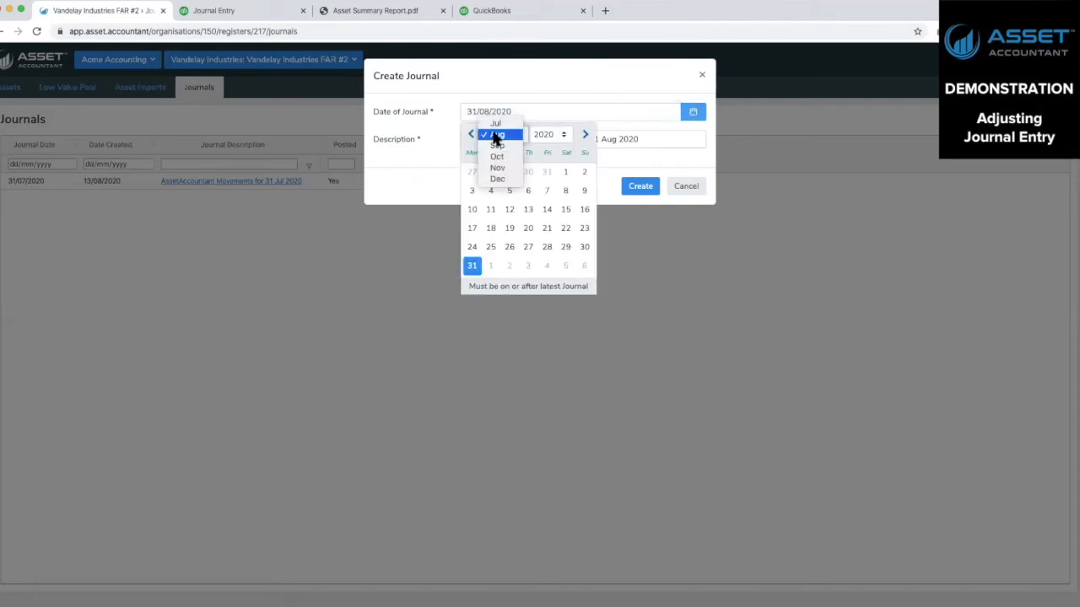
left_click(495, 125)
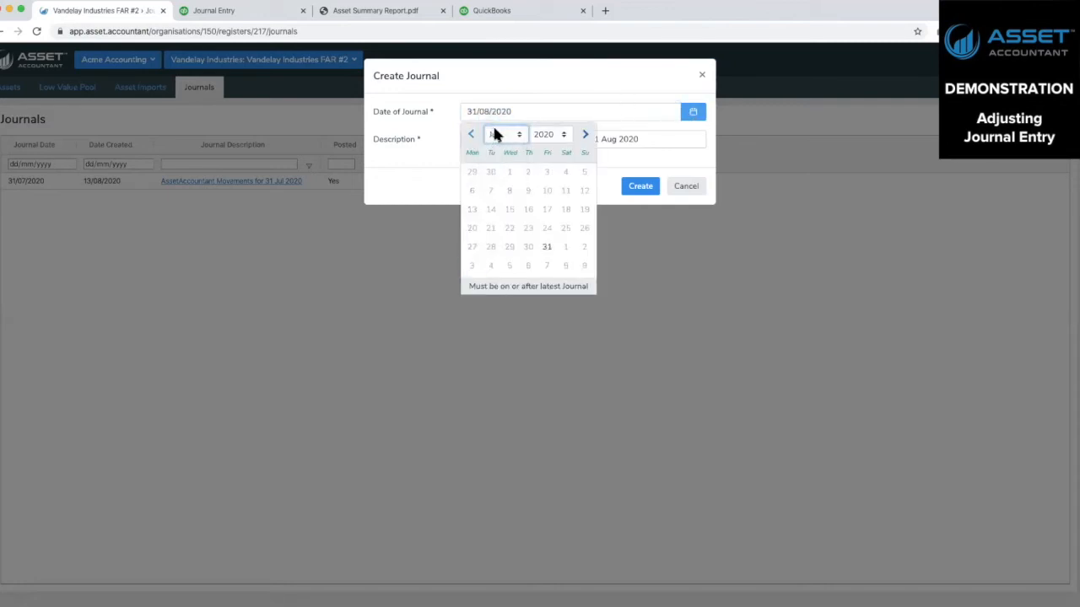
left_click(547, 246)
left_click_drag(644, 139, 632, 139)
left_click(634, 188)
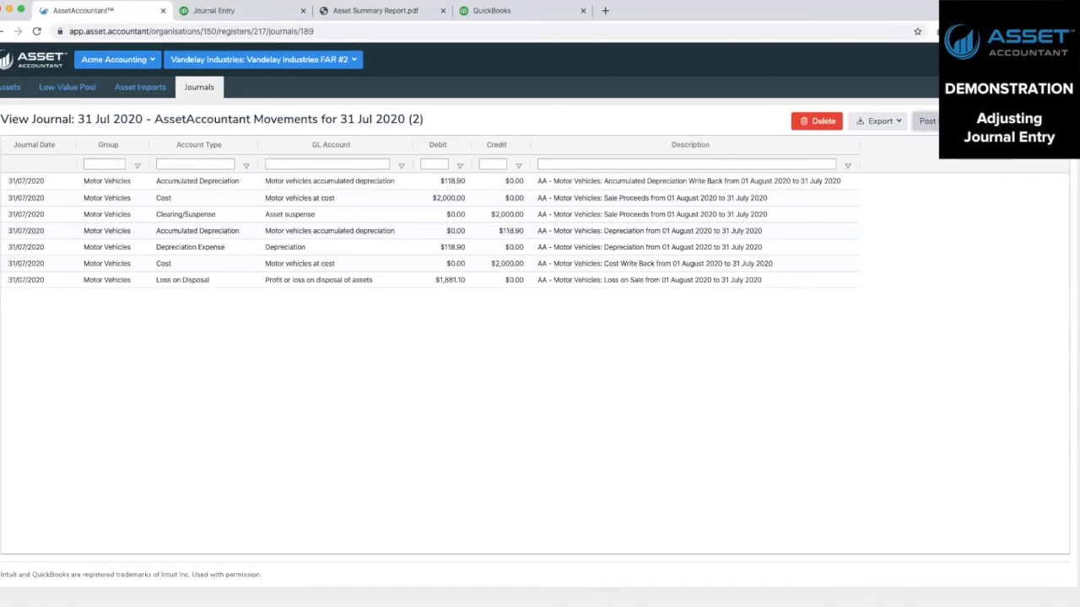
left_click(928, 121)
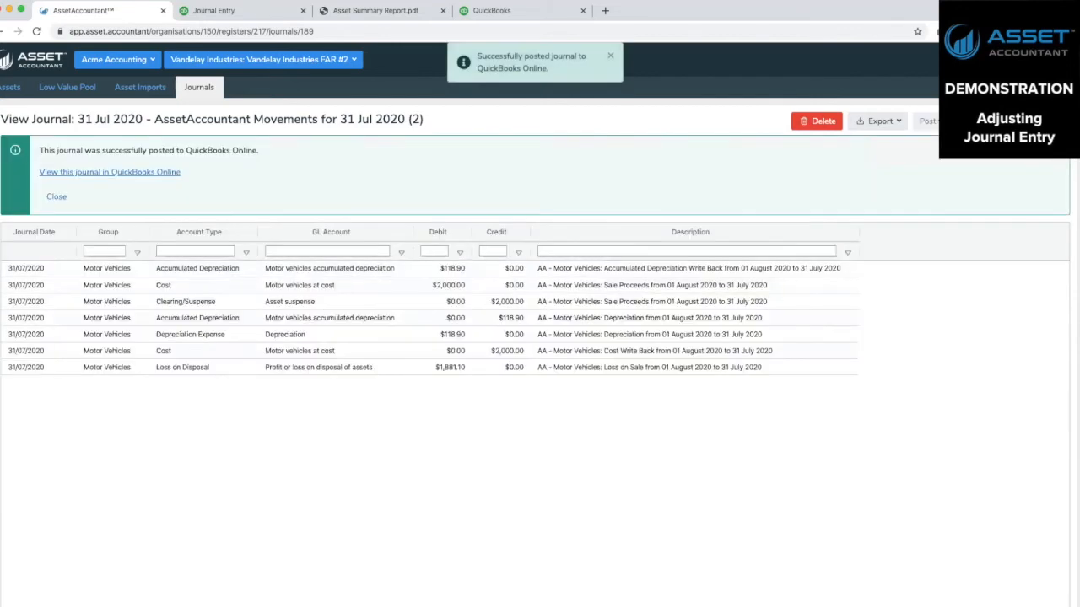
Step: Check the adjusting journal's date, lines and memo in QuickBooks Online, and return to the list of journals in AssetAccountant
left_click(110, 173)
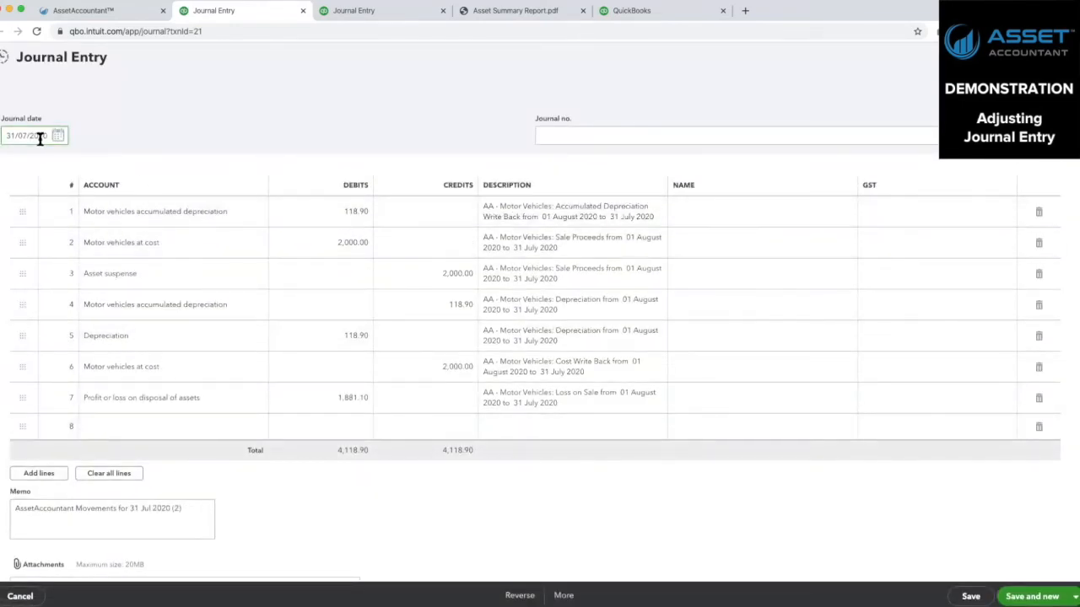
left_click_drag(182, 508, 172, 508)
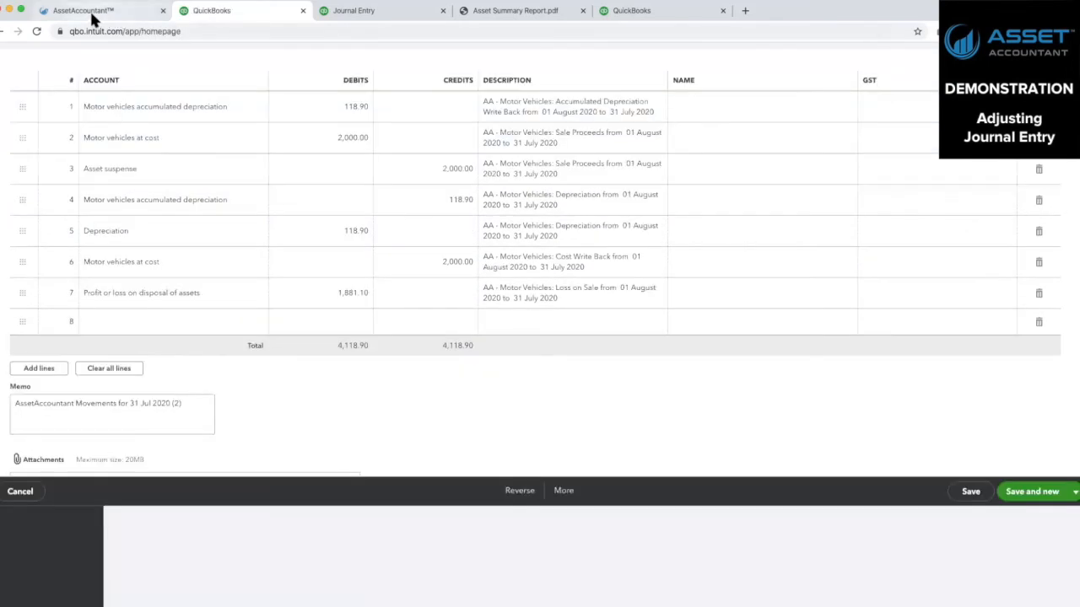
left_click(94, 19)
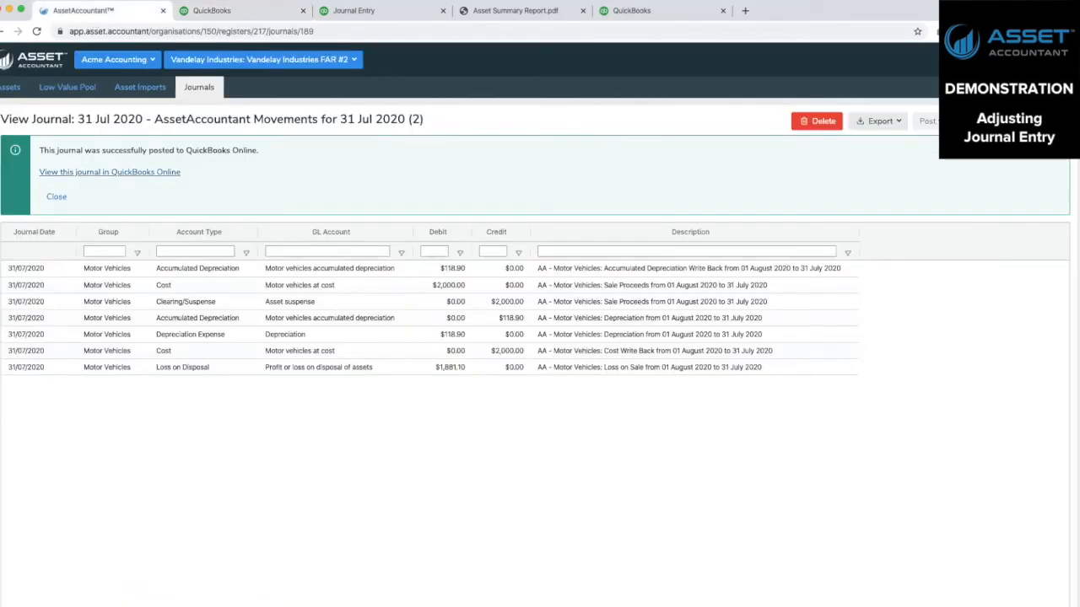
left_click(199, 87)
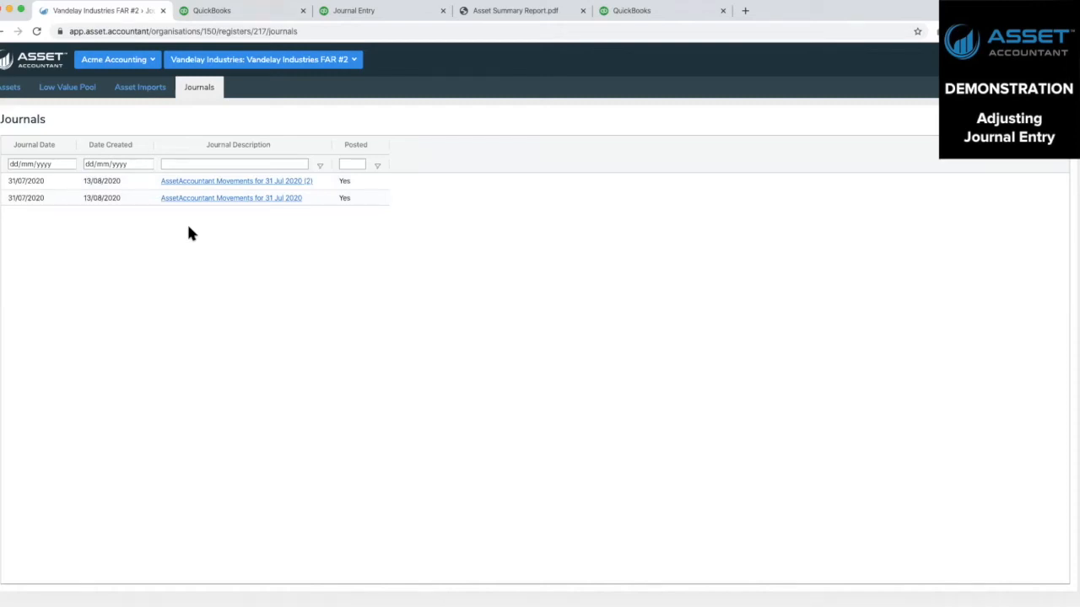
Step: Transfer the eligible Embroidery Machine, Dell Fireblade Server and CAD Program PC into the Low Value Pool for 2020–21
left_click(7, 88)
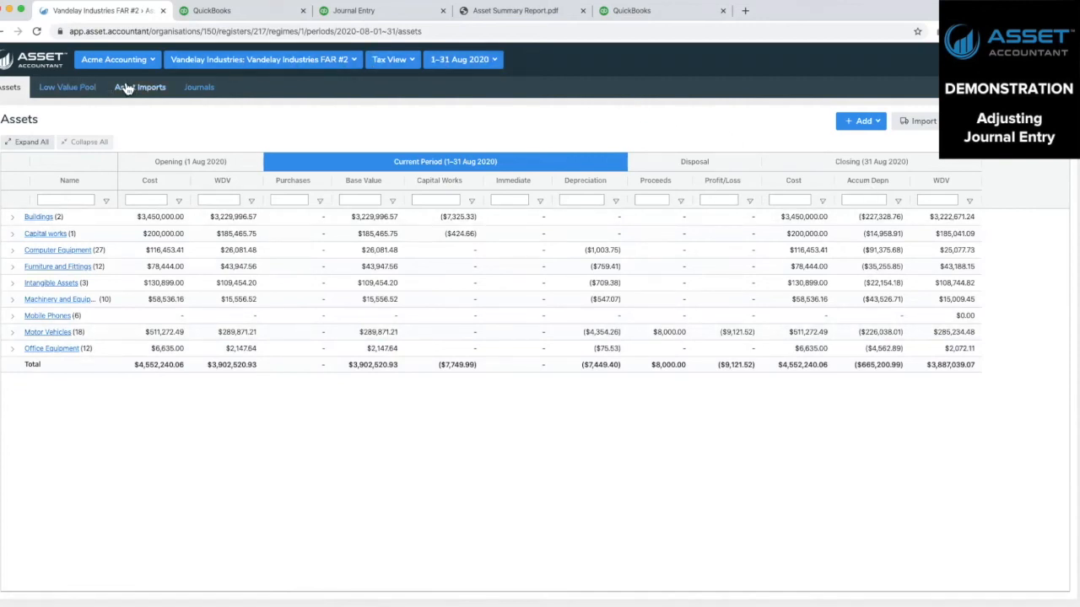
left_click(74, 93)
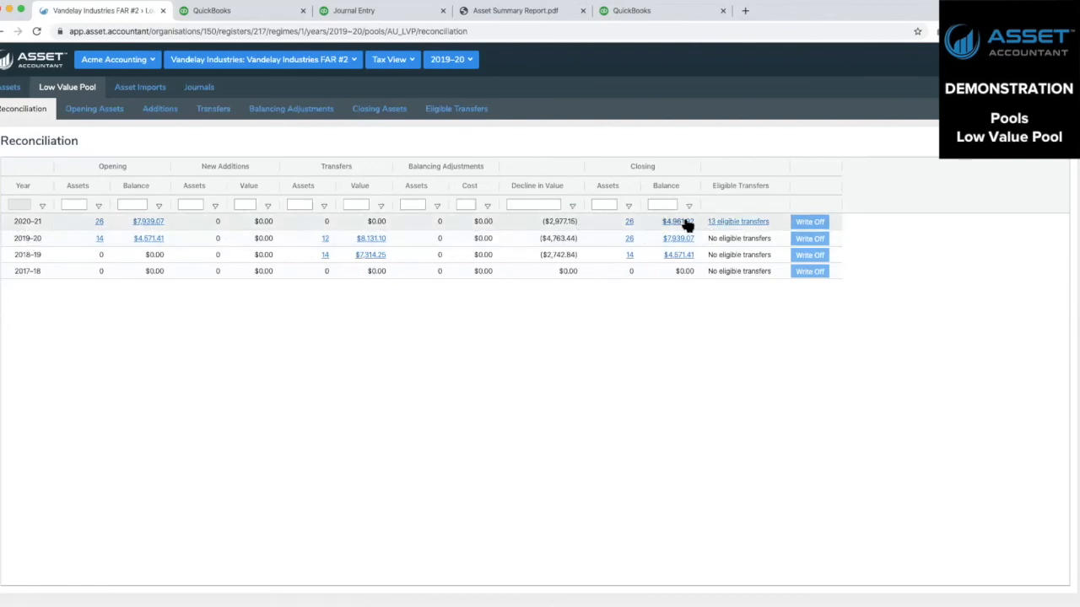
left_click(731, 226)
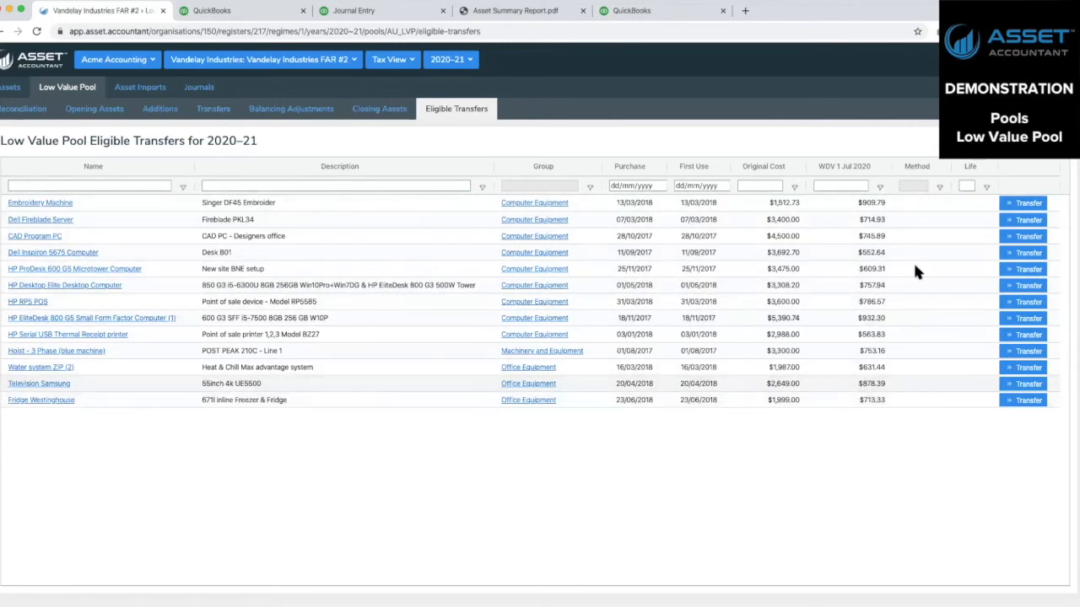
left_click(1019, 206)
left_click(1018, 208)
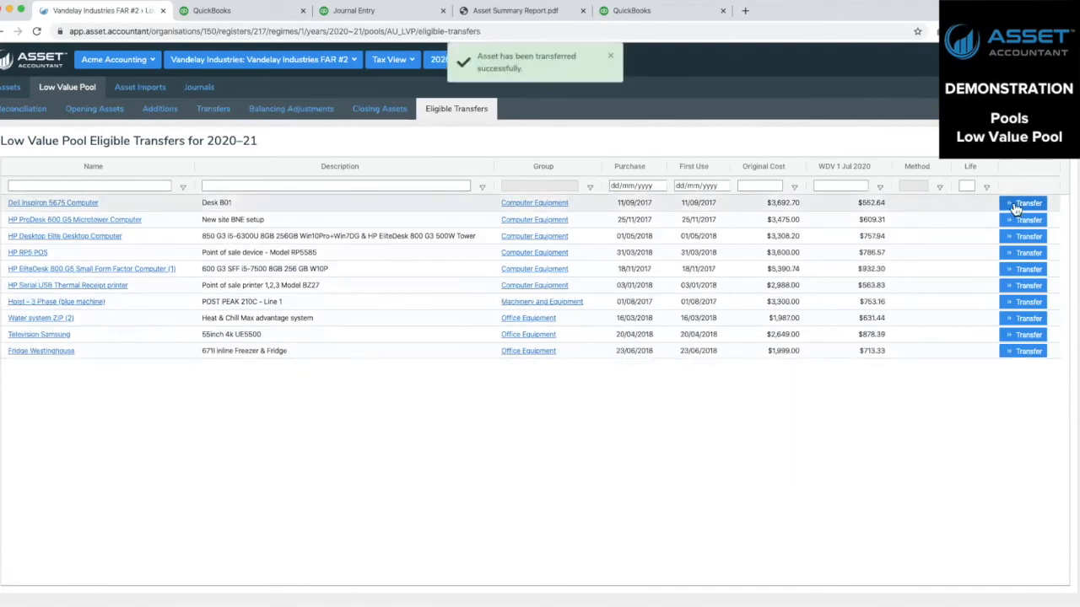
Step: Examine the 2020–21 Low Value Pool reconciliation, opening assets, additions, transfers, balancing adjustments, closing assets and remaining eligible transfers
left_click(68, 90)
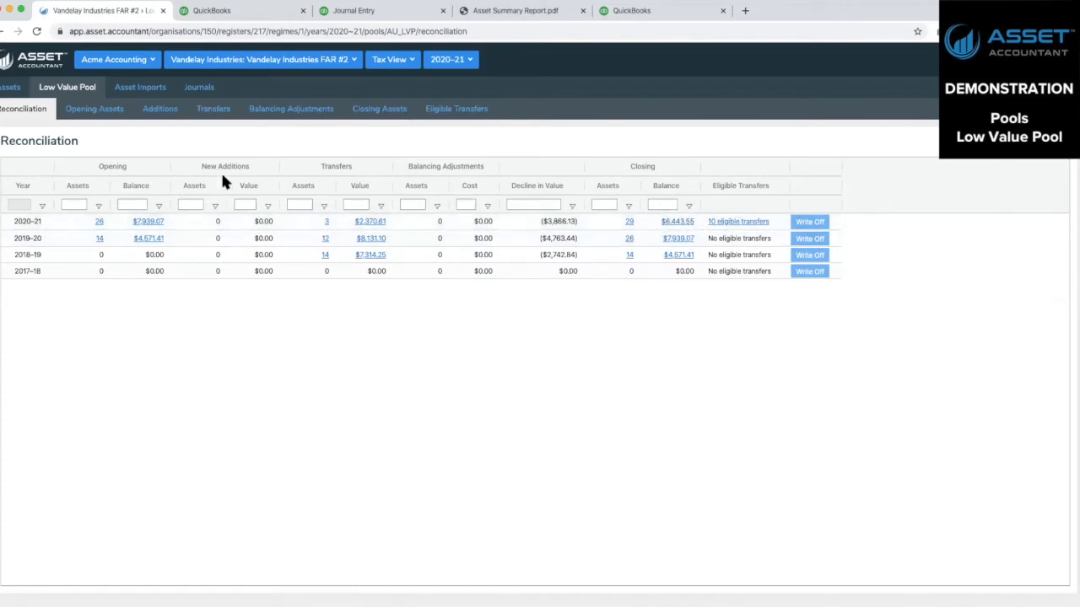
left_click(94, 109)
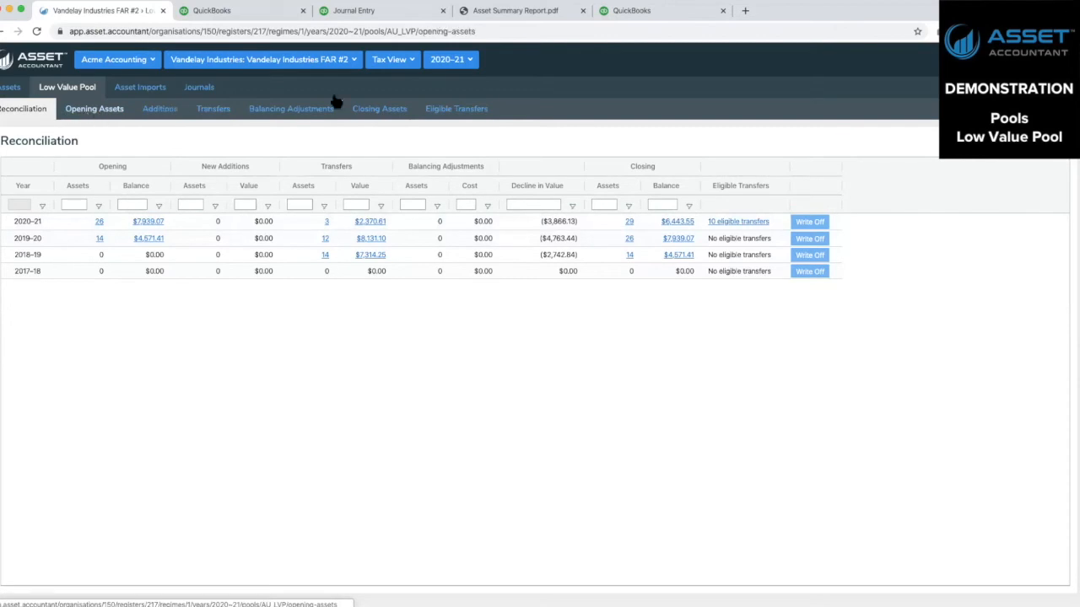
left_click(470, 61)
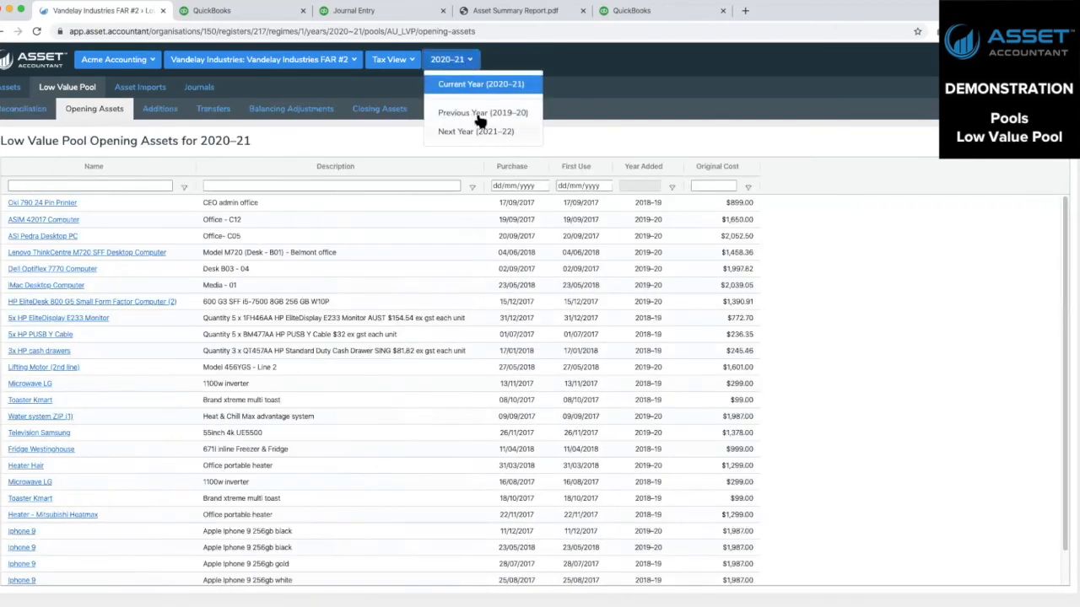
left_click(469, 58)
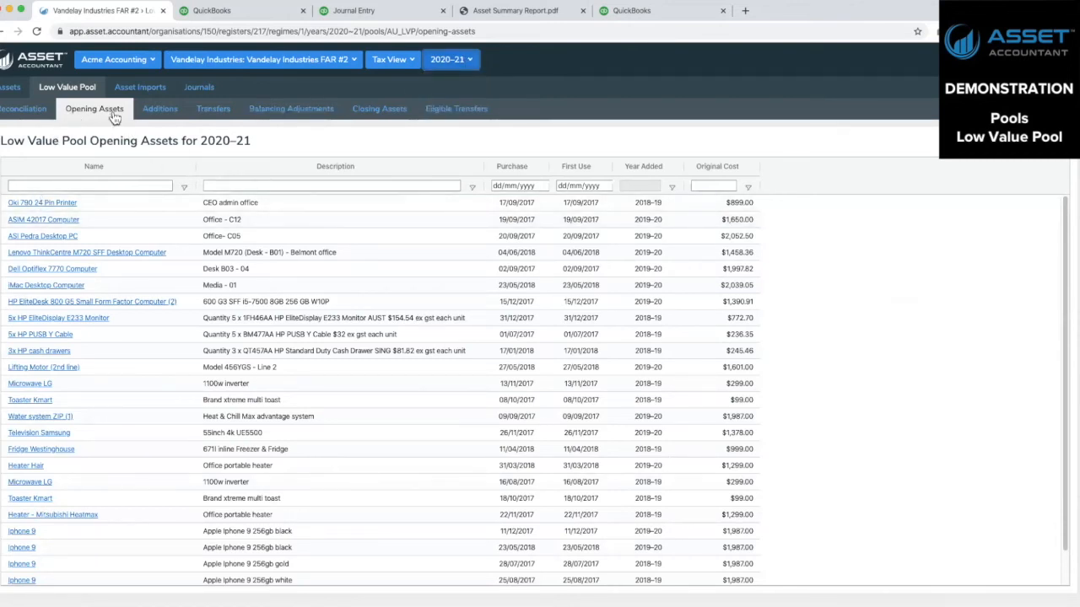
left_click(160, 111)
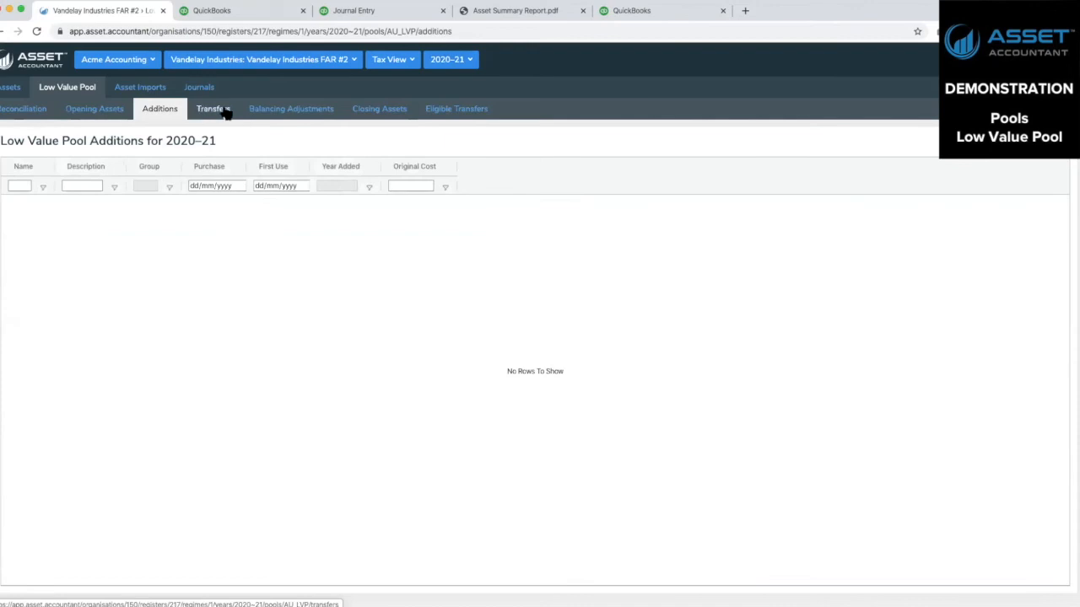
left_click(225, 111)
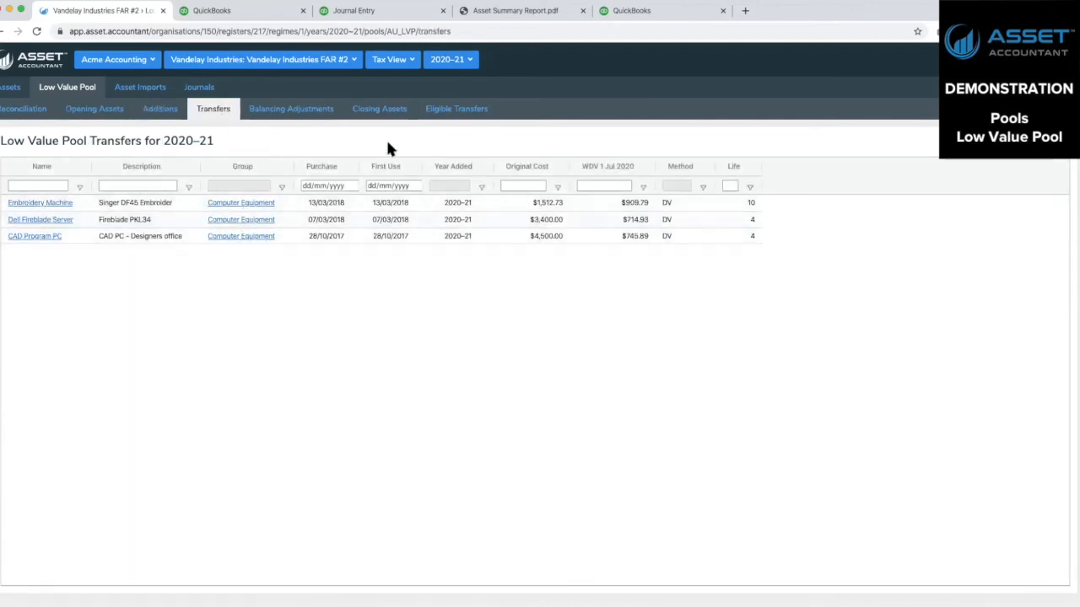
left_click(300, 117)
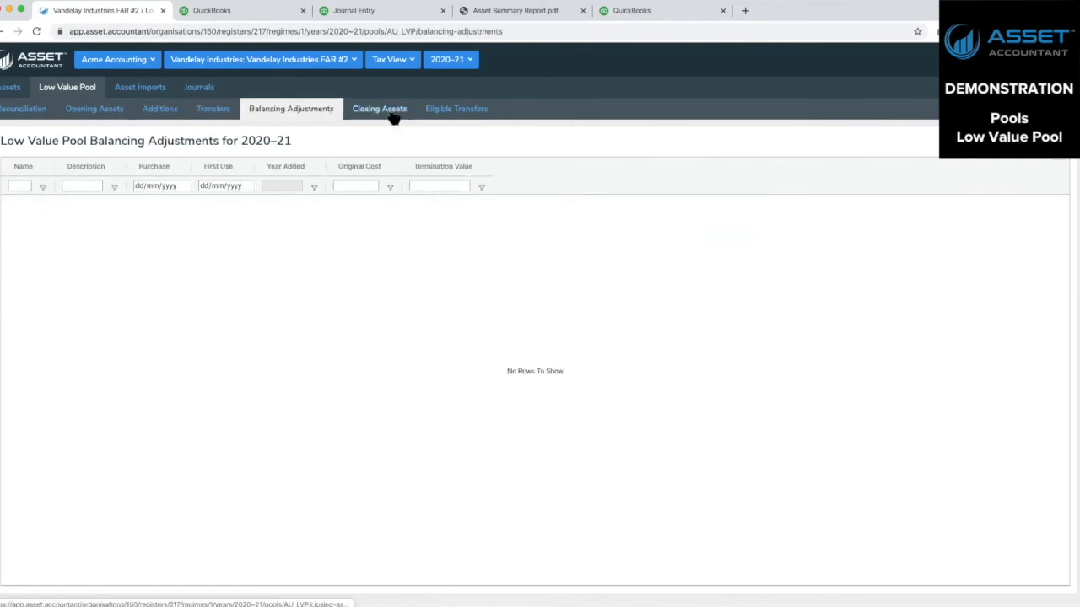
left_click(393, 118)
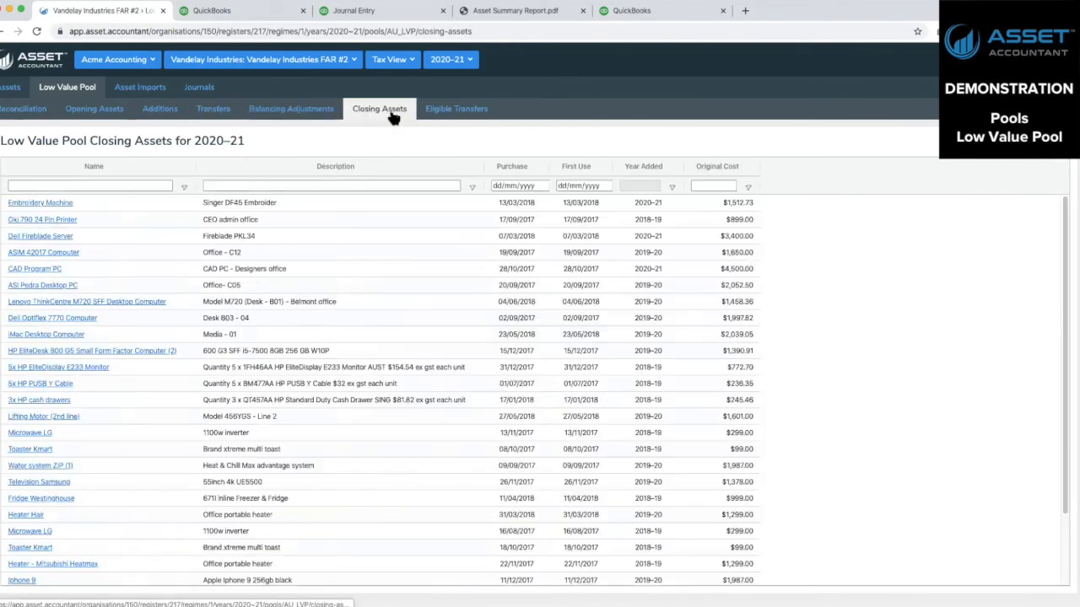
scroll(141, 226, "down", 2)
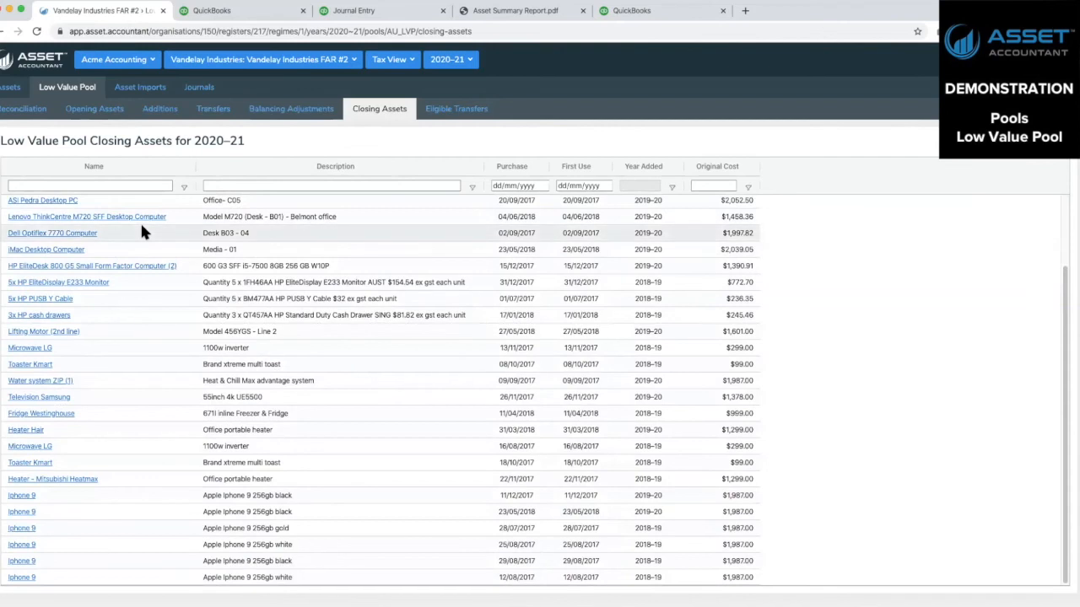
scroll(140, 226, "up", 2)
left_click(449, 113)
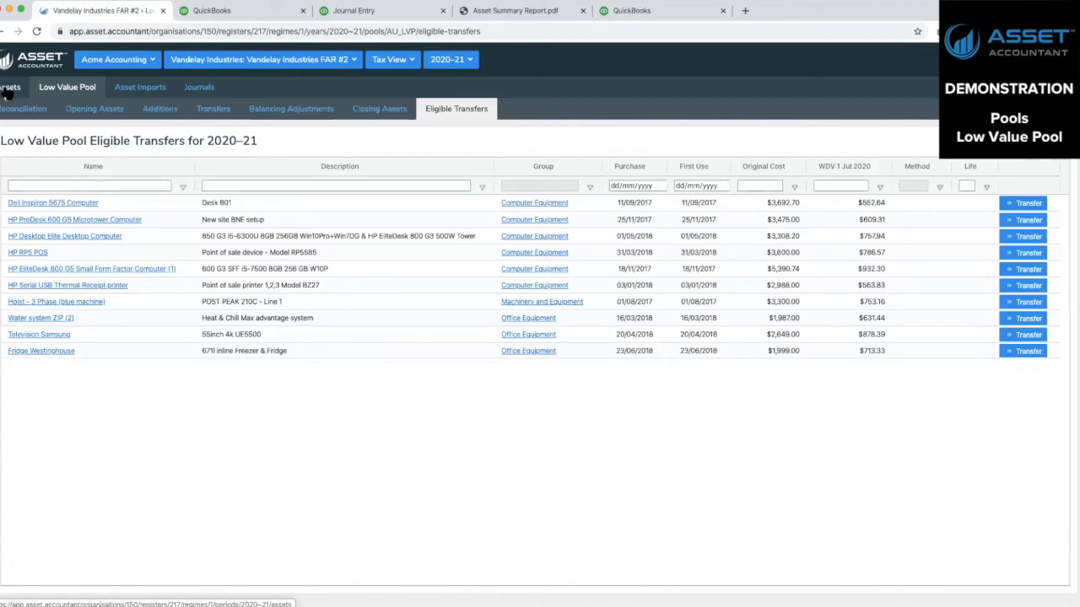
Step: Open the Adobe Creative Suite asset from the Computer Equipment group and collapse its tax transaction history to yearly totals
left_click(8, 91)
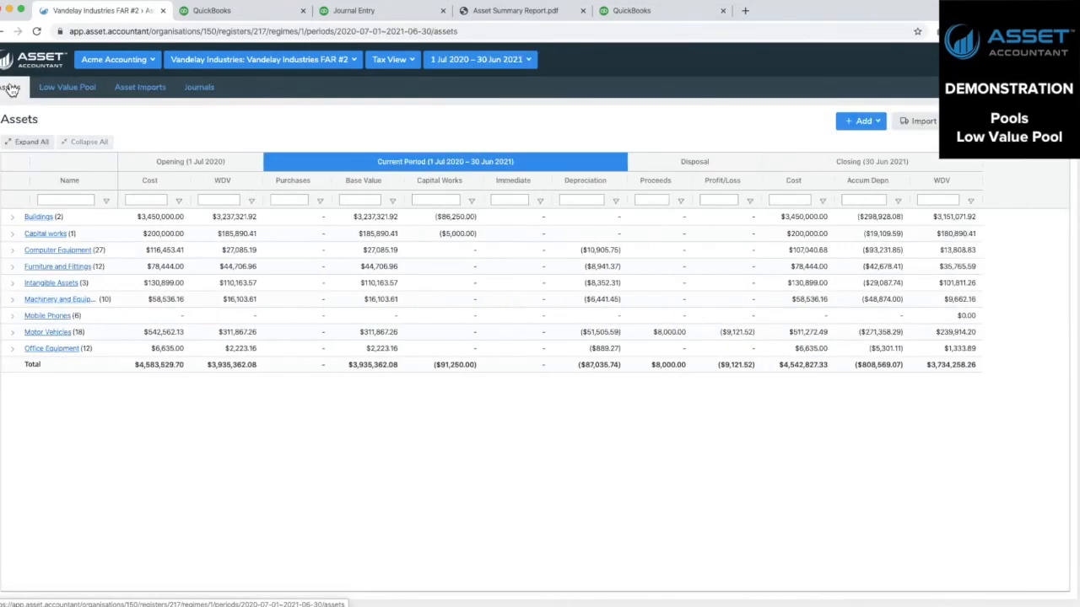
left_click(65, 87)
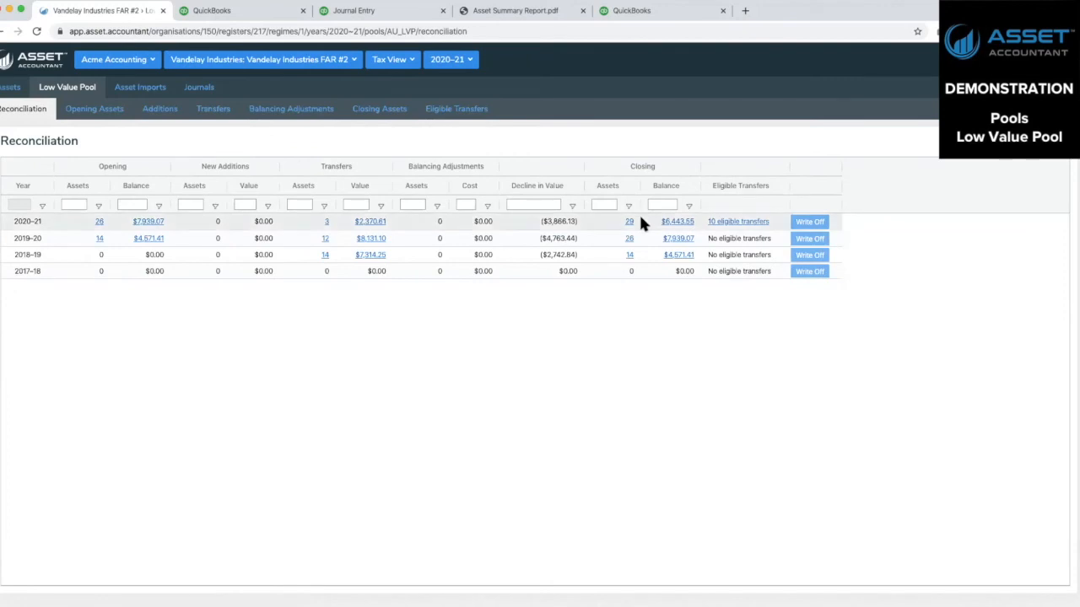
left_click(5, 88)
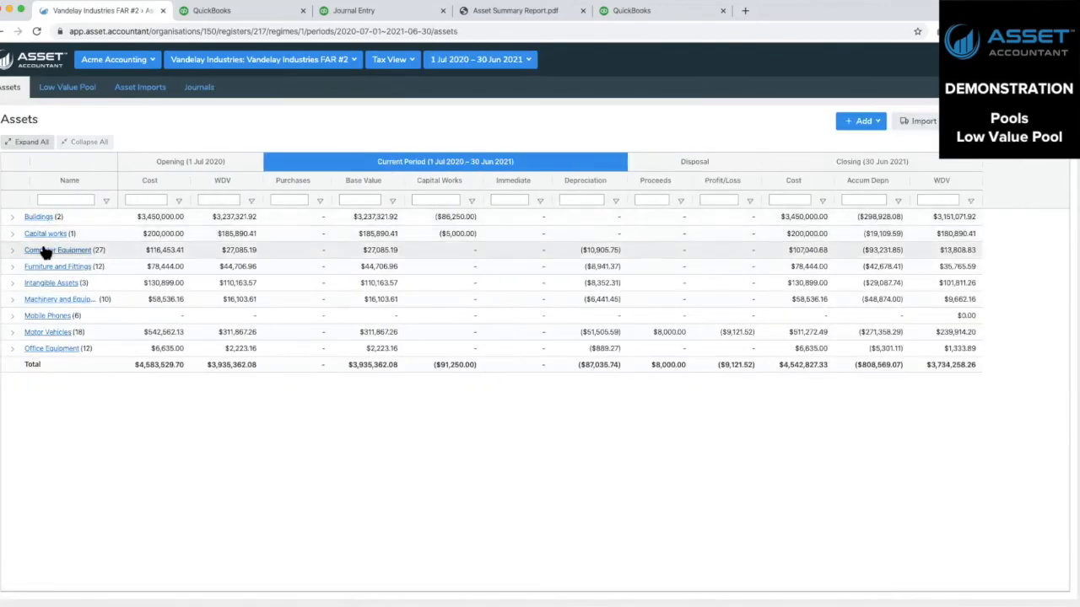
left_click(11, 250)
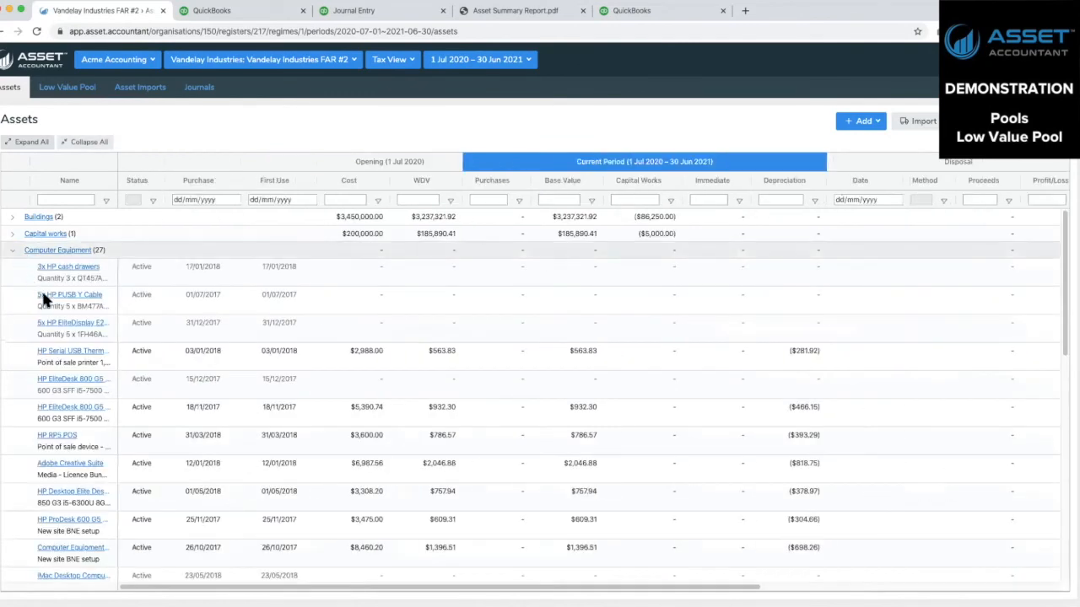
scroll(75, 359, "down", 1)
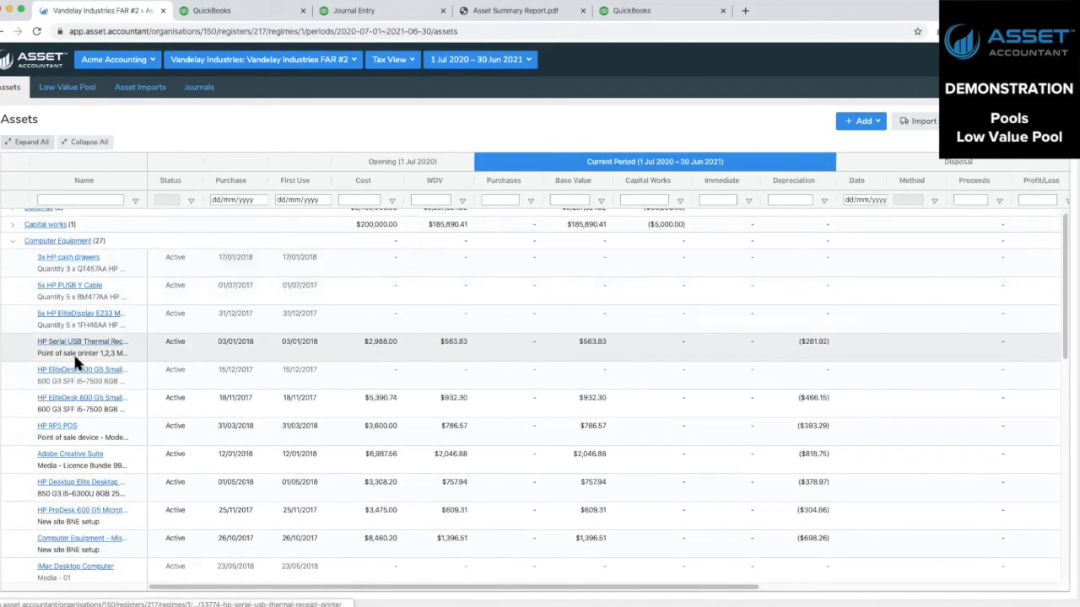
left_click(69, 462)
left_click(69, 463)
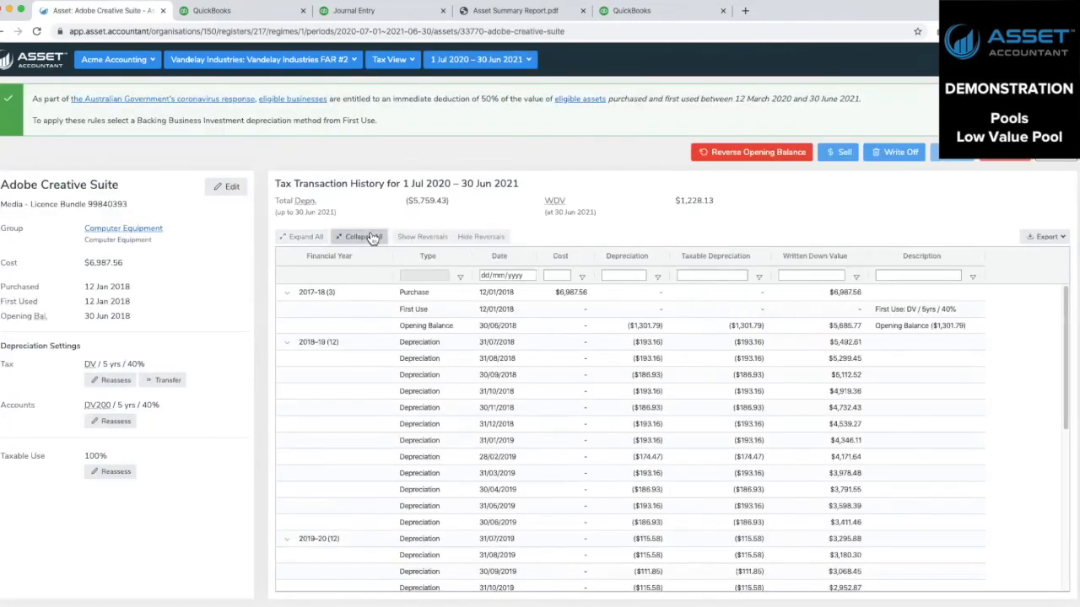
left_click(370, 236)
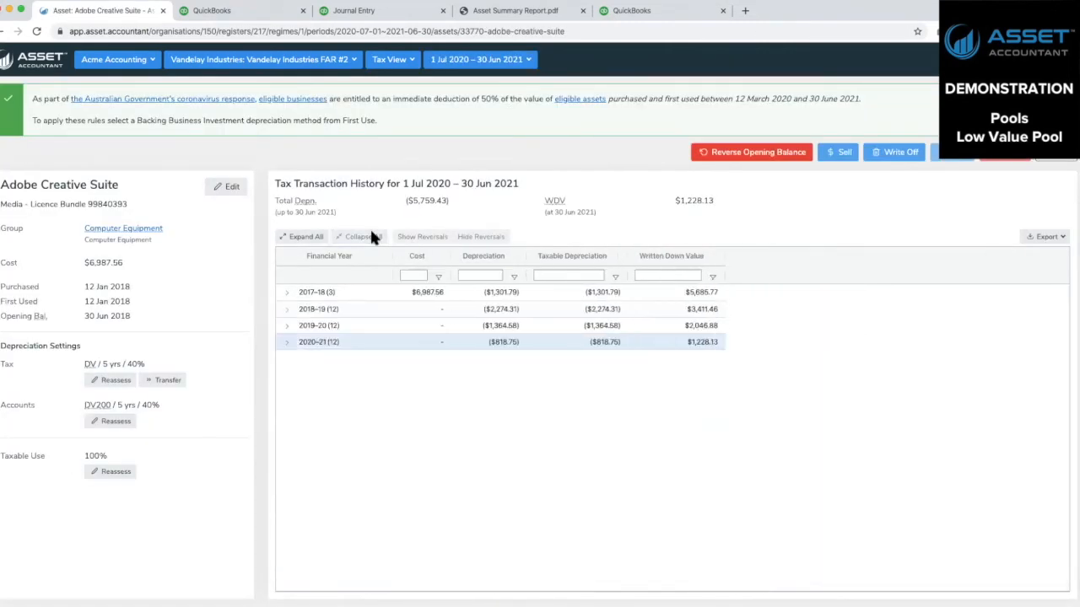
Step: Try to transfer Adobe Creative Suite into the Low Value Pool with an effective date of 1 Jul 2020
left_click(168, 381)
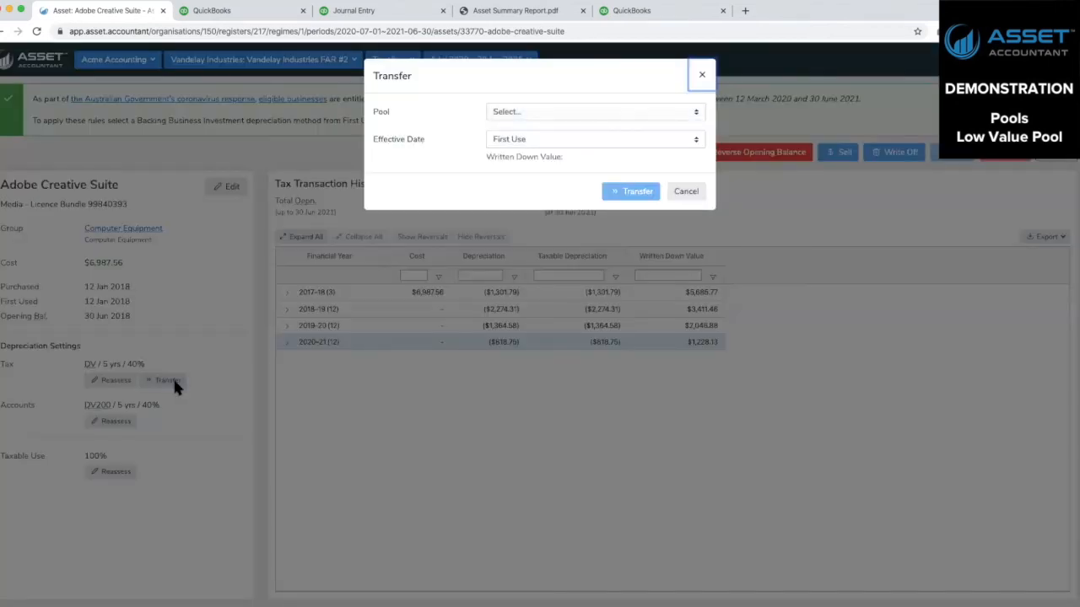
left_click(519, 113)
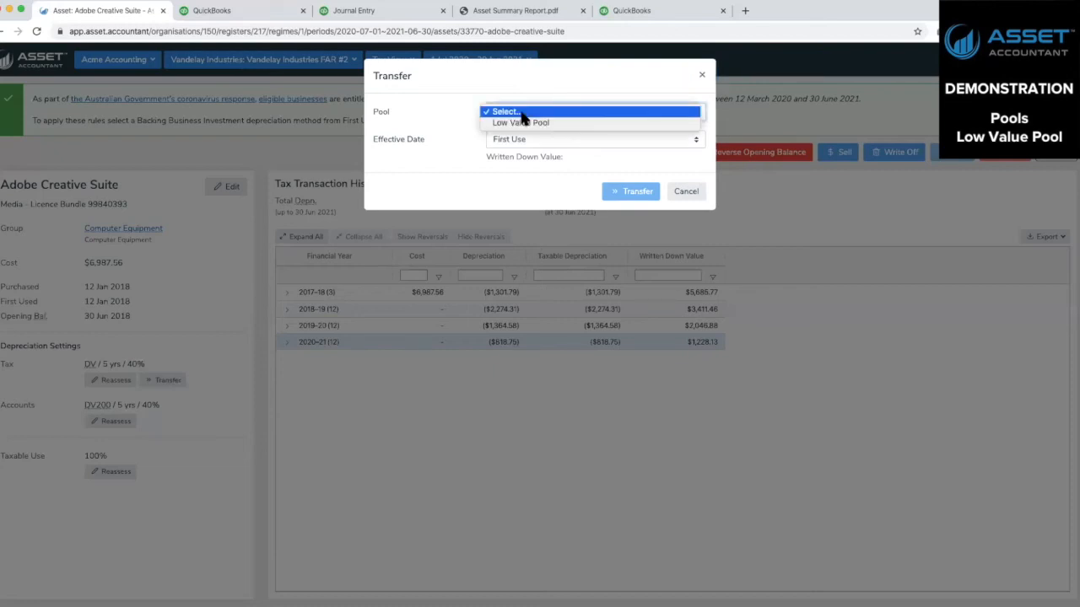
left_click(523, 123)
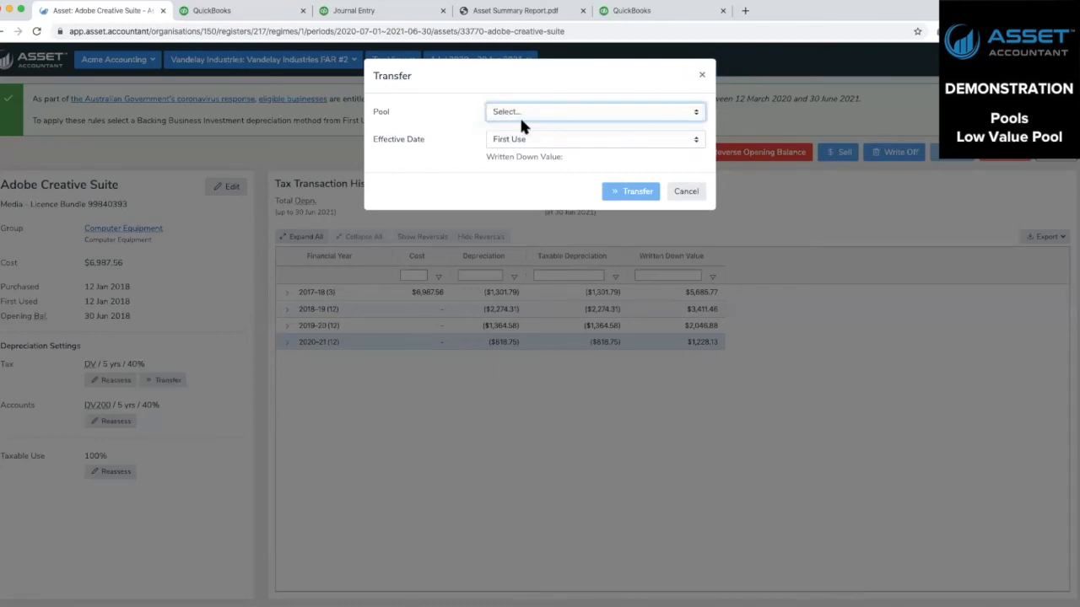
left_click(515, 138)
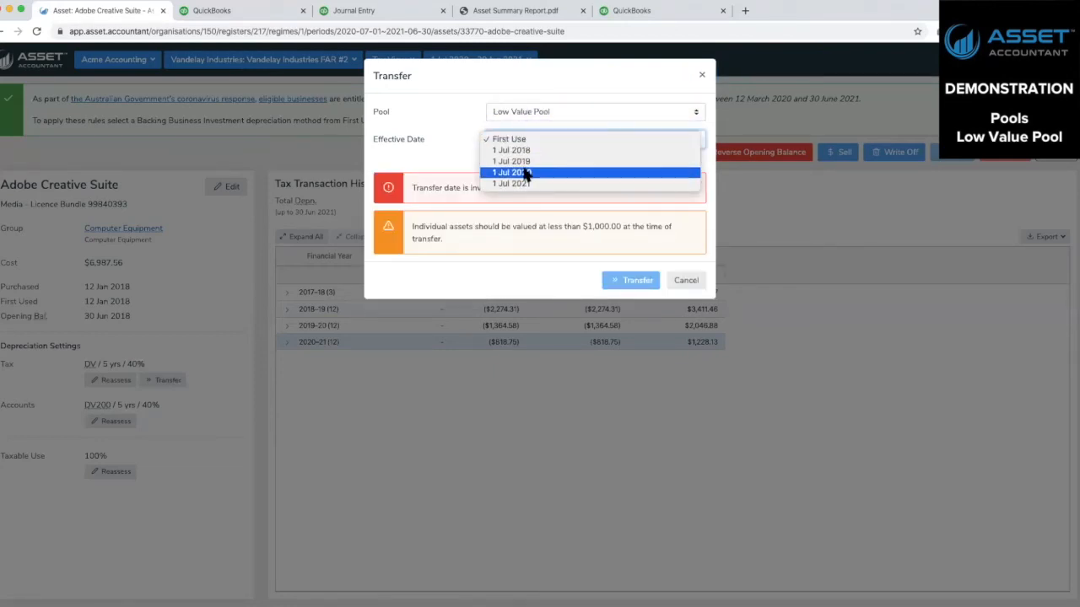
left_click(523, 172)
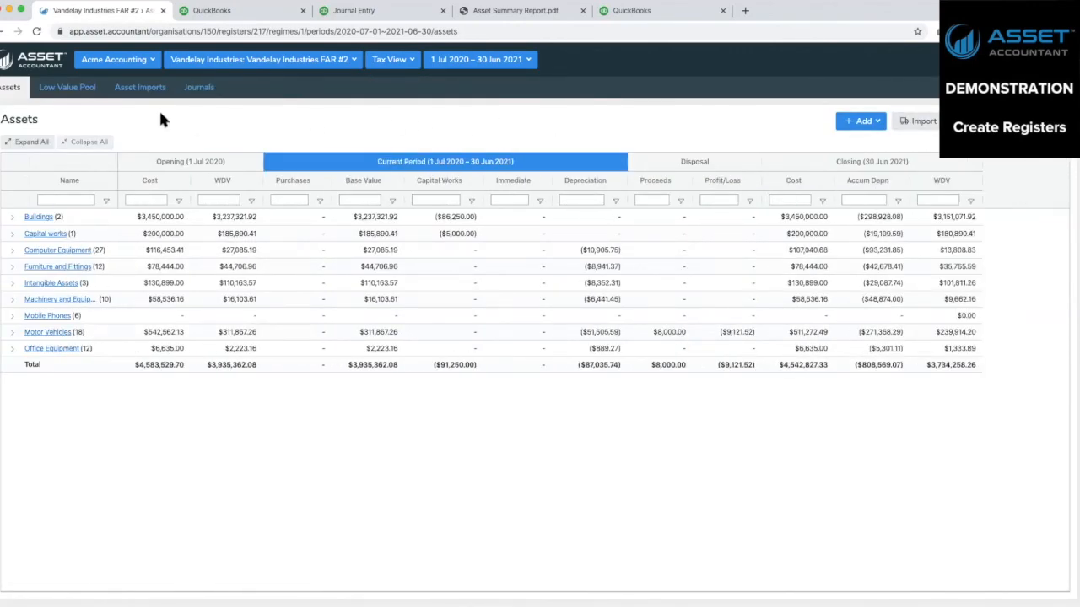
Step: Start a new register for Acme Accounting with the register name Demo Client FAR and the entity name Demo Client
left_click(40, 66)
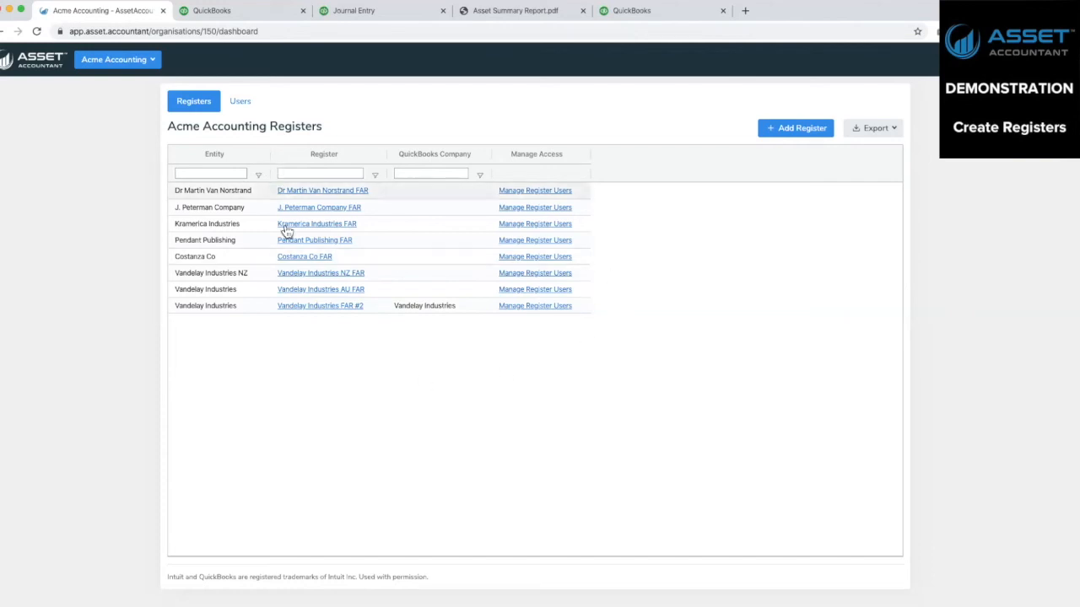
left_click(795, 131)
left_click(528, 112)
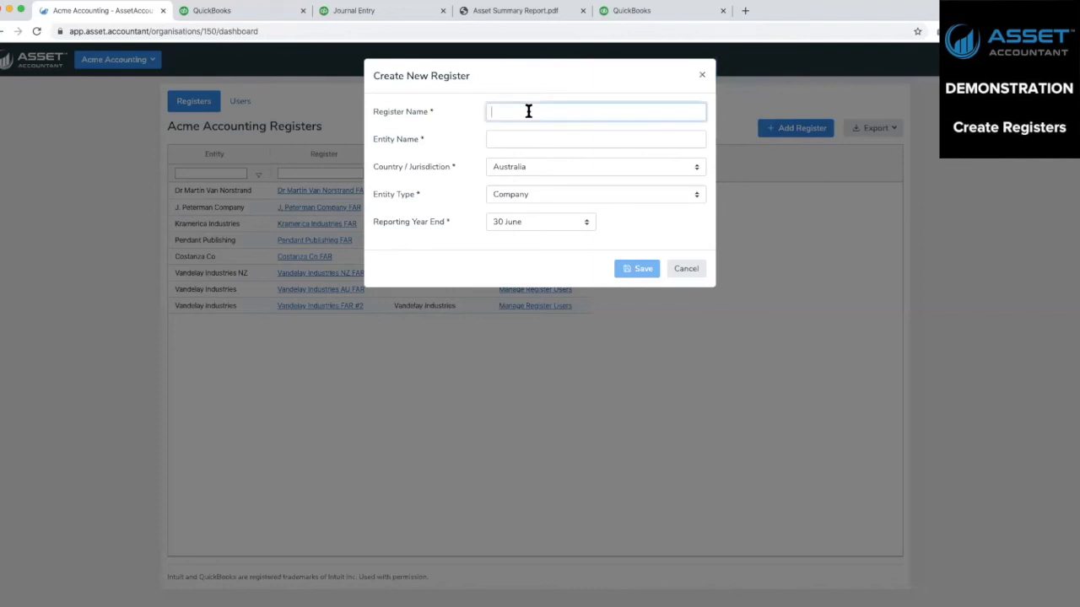
type("Demo Client FAR")
left_click(514, 137)
type("Demo Client")
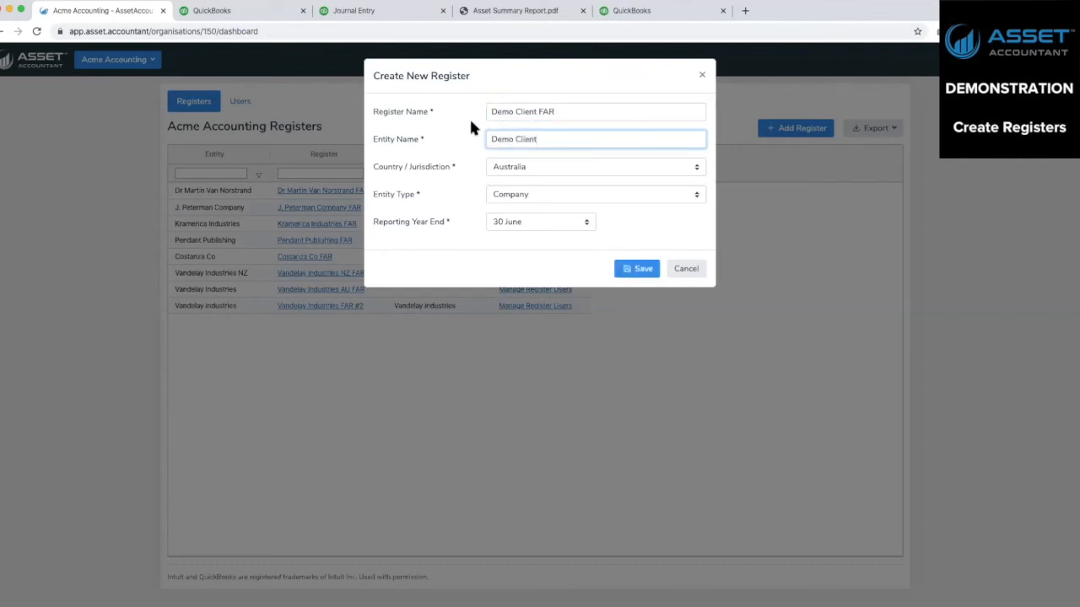
Step: Set the new register's jurisdiction to Australia, entity type to Company and reporting year end to 30 June, and save it
left_click_drag(376, 139, 470, 149)
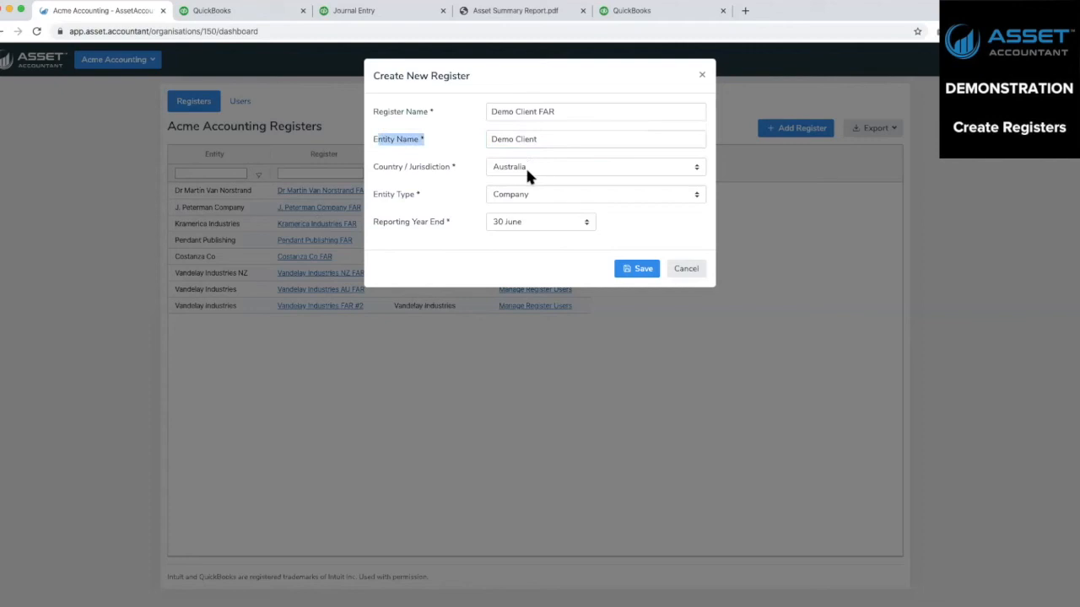
left_click(493, 169)
left_click(494, 170)
left_click(505, 200)
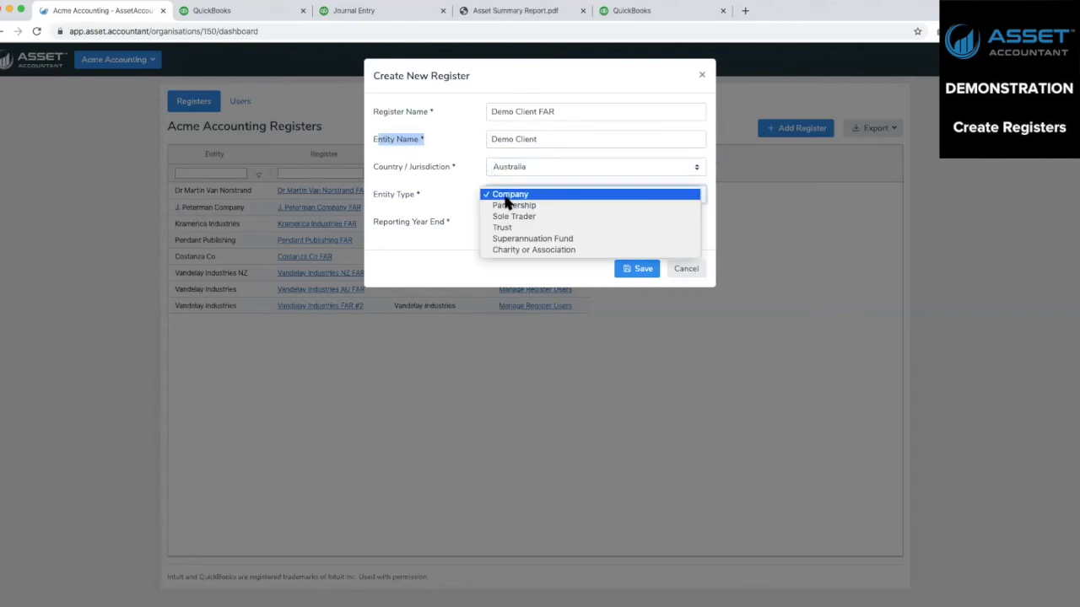
left_click(562, 195)
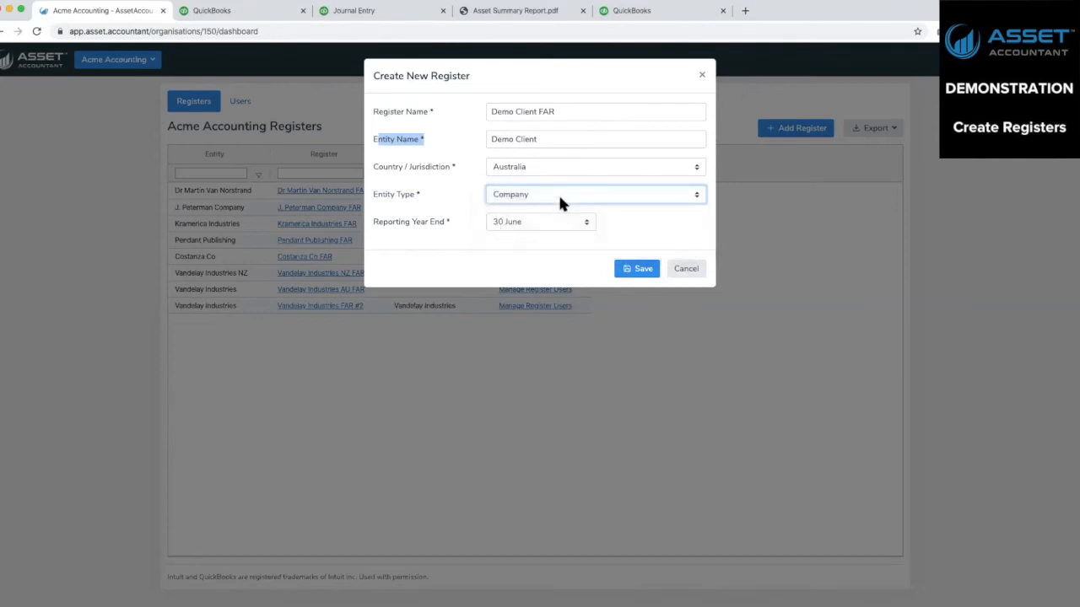
left_click(518, 226)
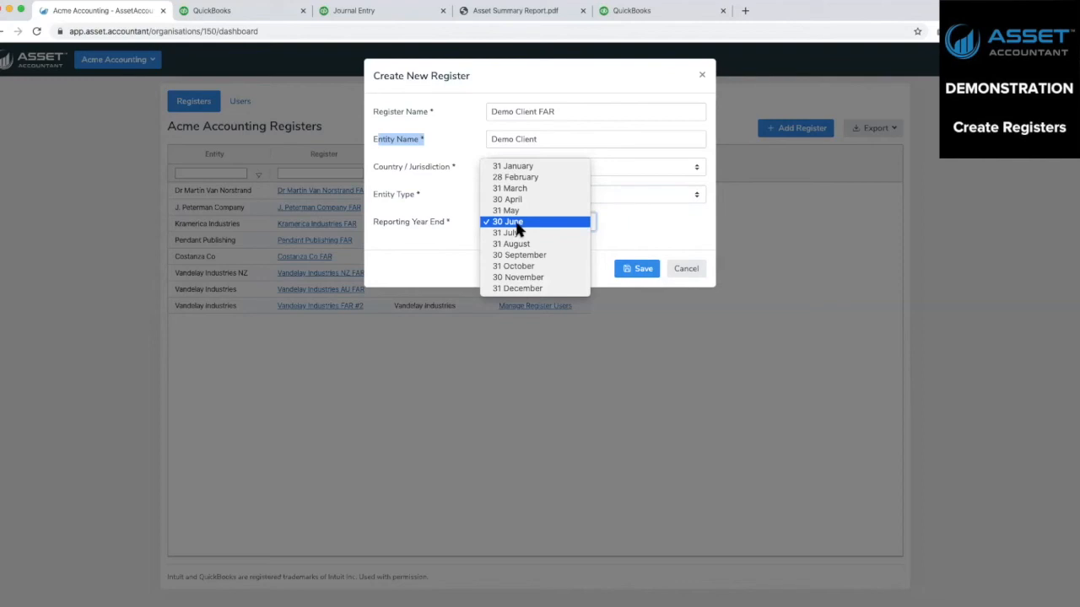
left_click(517, 222)
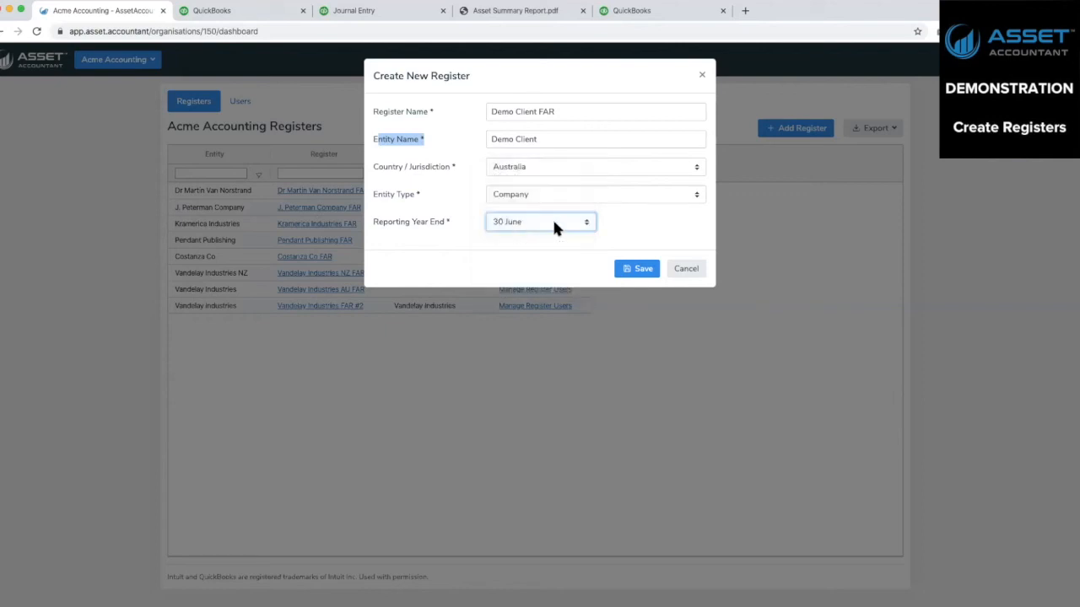
left_click(640, 270)
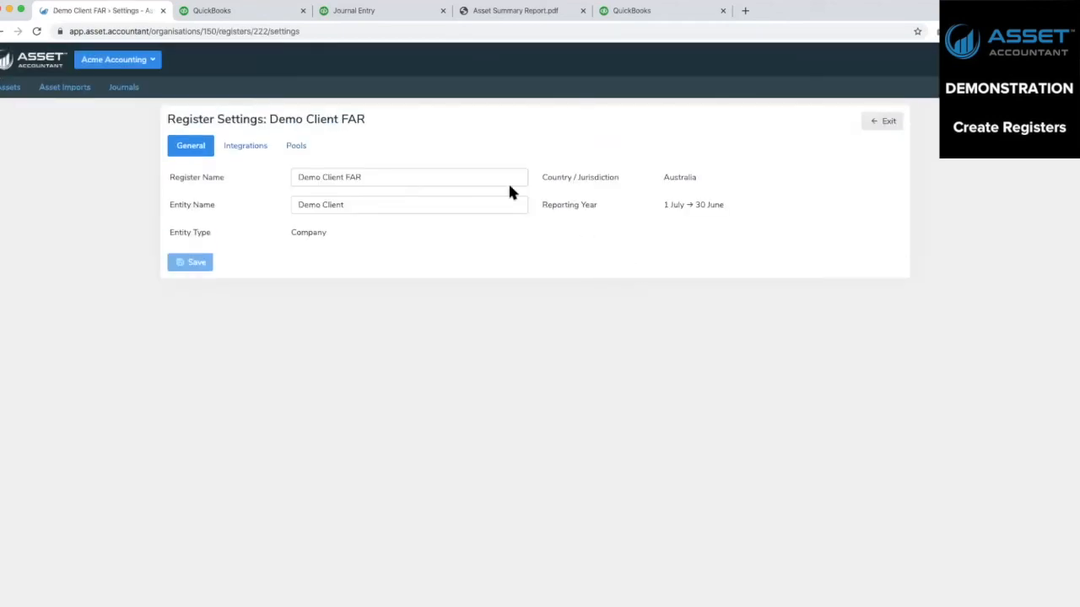
Step: Enable the Low Value Pool for the Demo Client FAR register, leave the Software Pool off, and save the settings
left_click(239, 158)
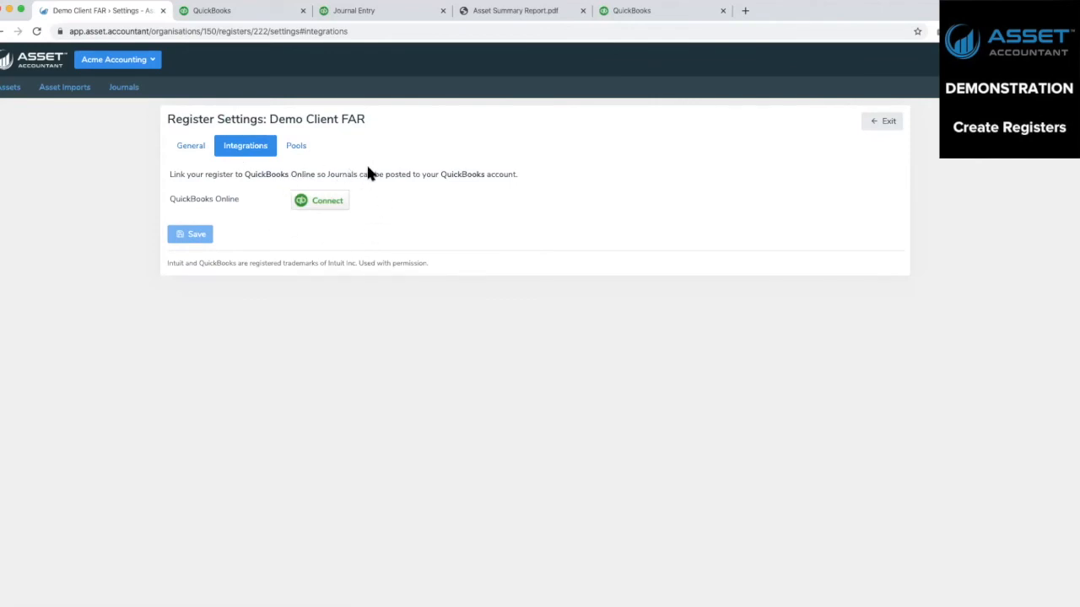
left_click(297, 146)
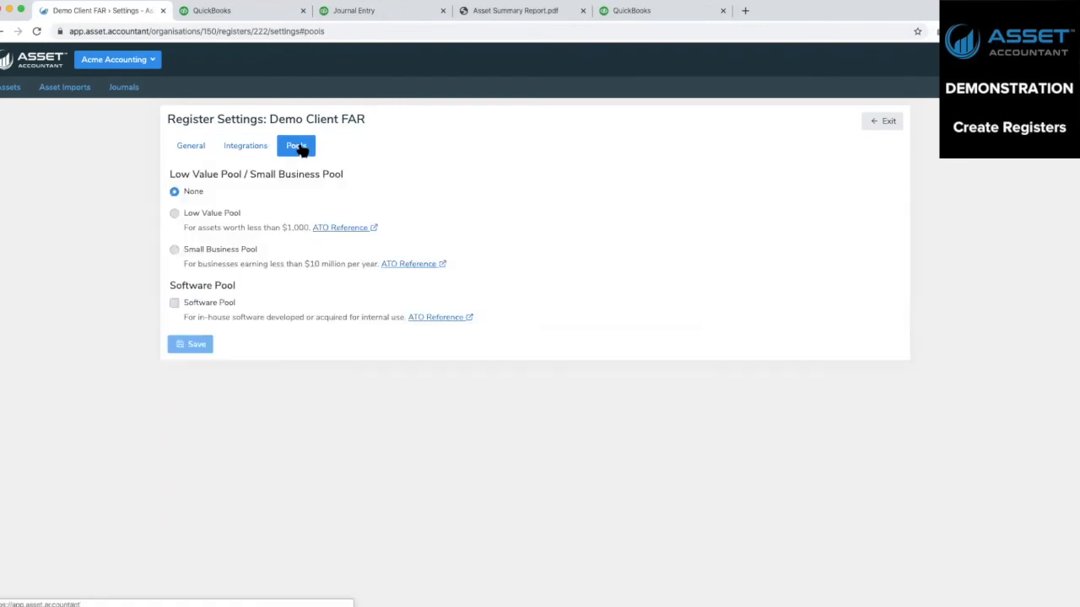
left_click(174, 213)
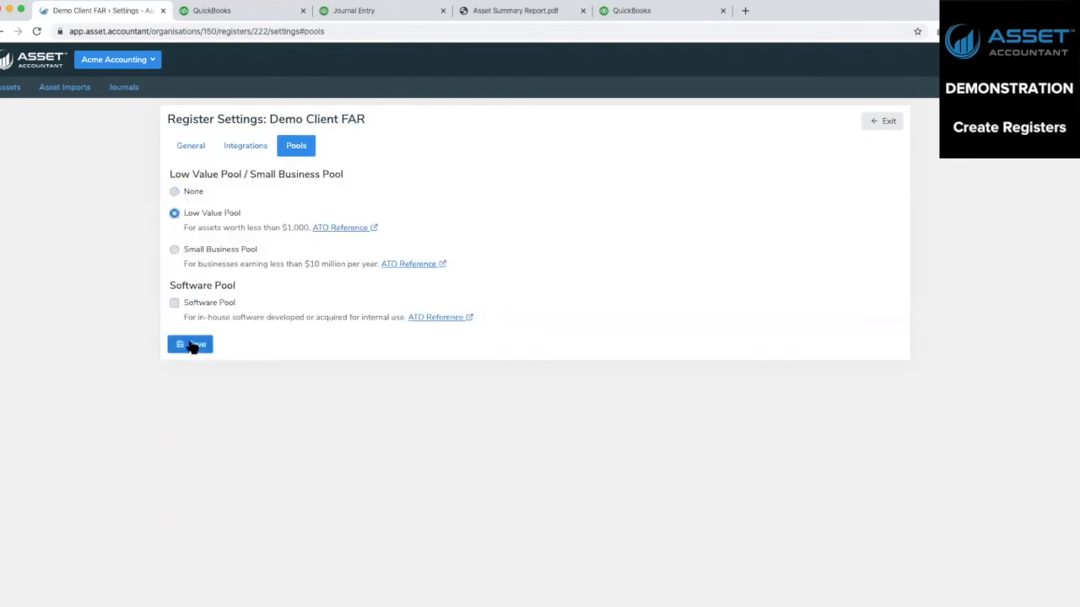
left_click(172, 249)
left_click(175, 213)
left_click(173, 303)
left_click(174, 304)
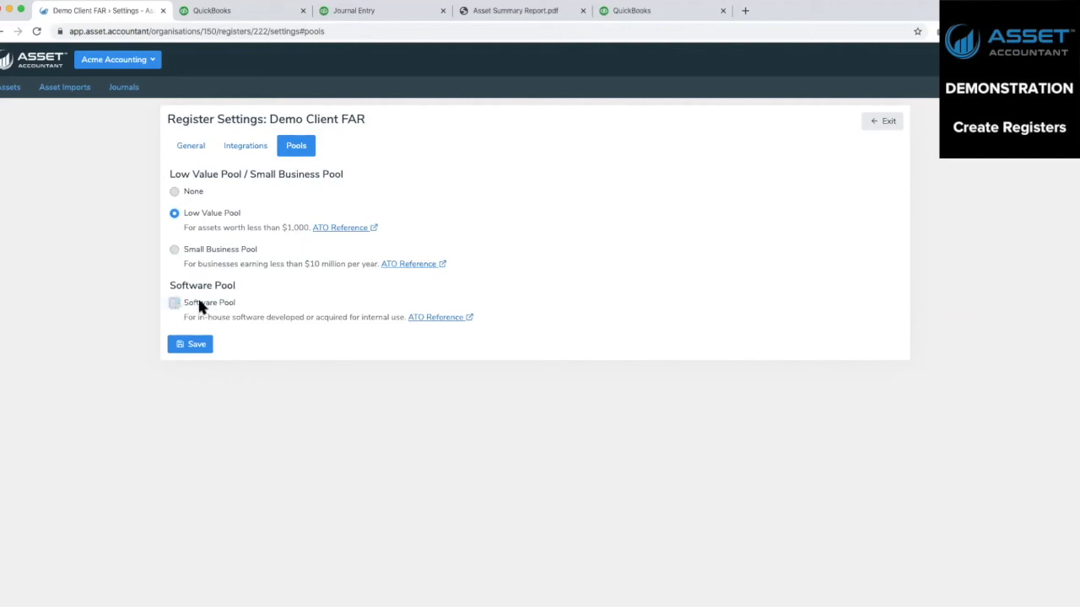
left_click(195, 348)
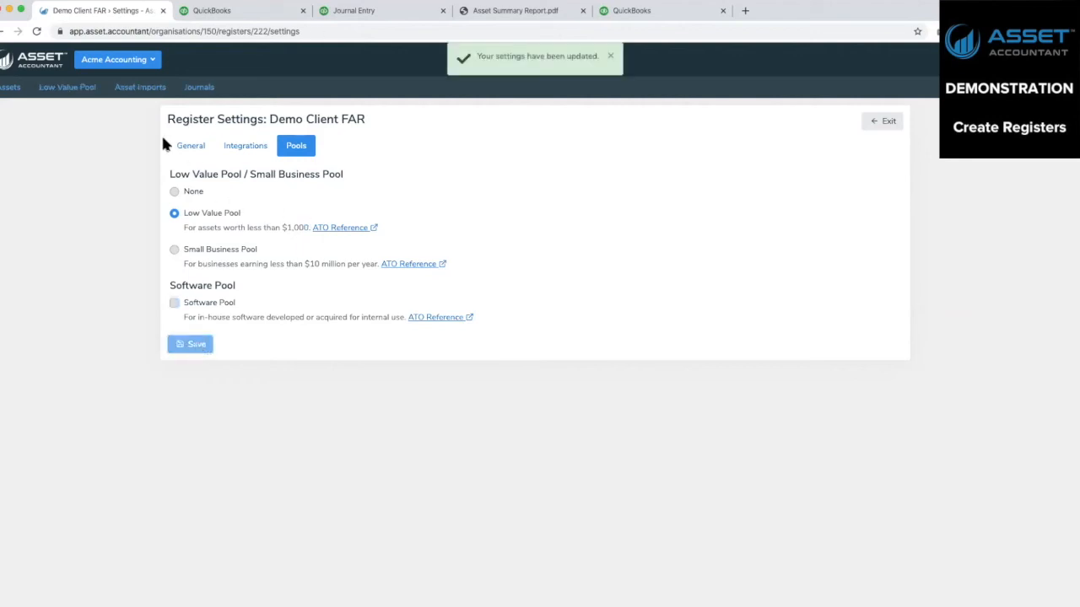
Step: Create all eight template asset groups in the register, from Buildings and Capital works through to Motor Vehicles and Office Equipment
left_click(11, 87)
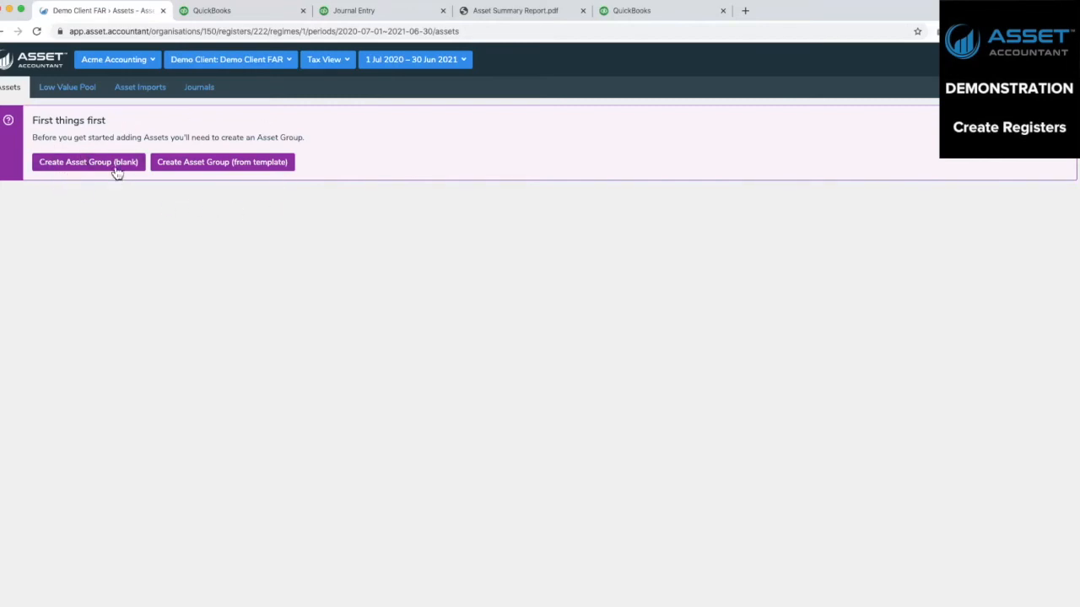
left_click(222, 169)
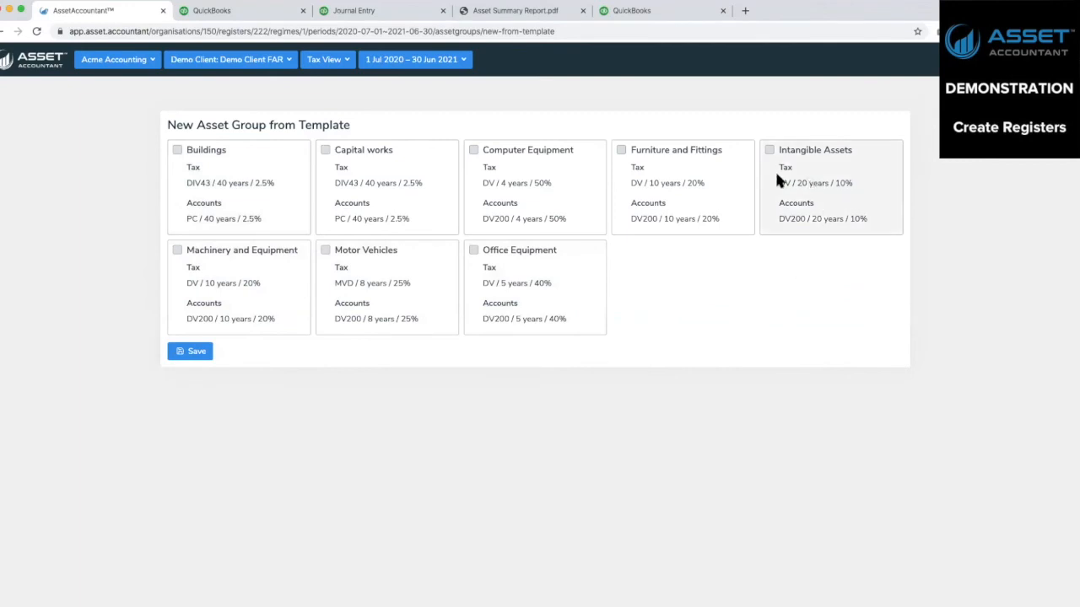
left_click(246, 164)
left_click(382, 173)
left_click(521, 183)
left_click(654, 179)
left_click(834, 178)
left_click(209, 305)
left_click(355, 301)
left_click(496, 297)
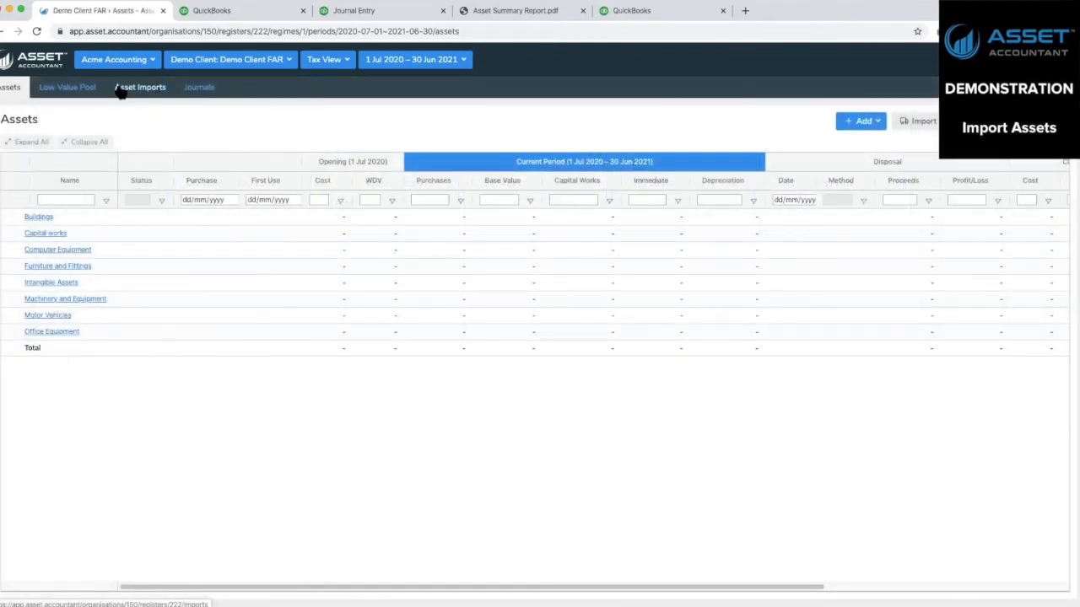
Step: Start an asset import and upload the file company-FAR-30Jun18.xlsx
left_click(120, 92)
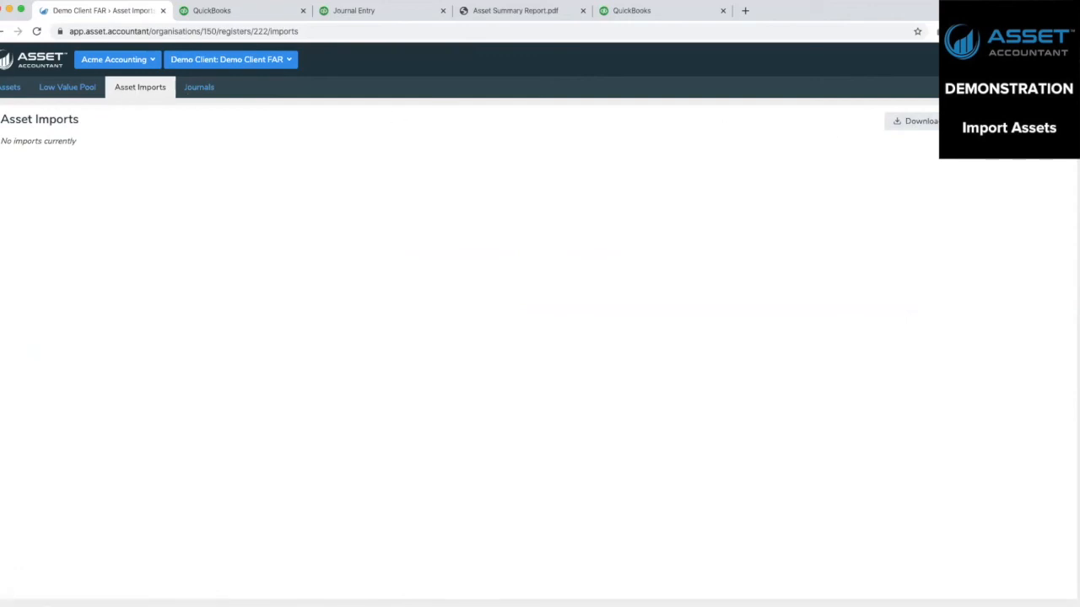
left_click(1025, 122)
left_click(407, 139)
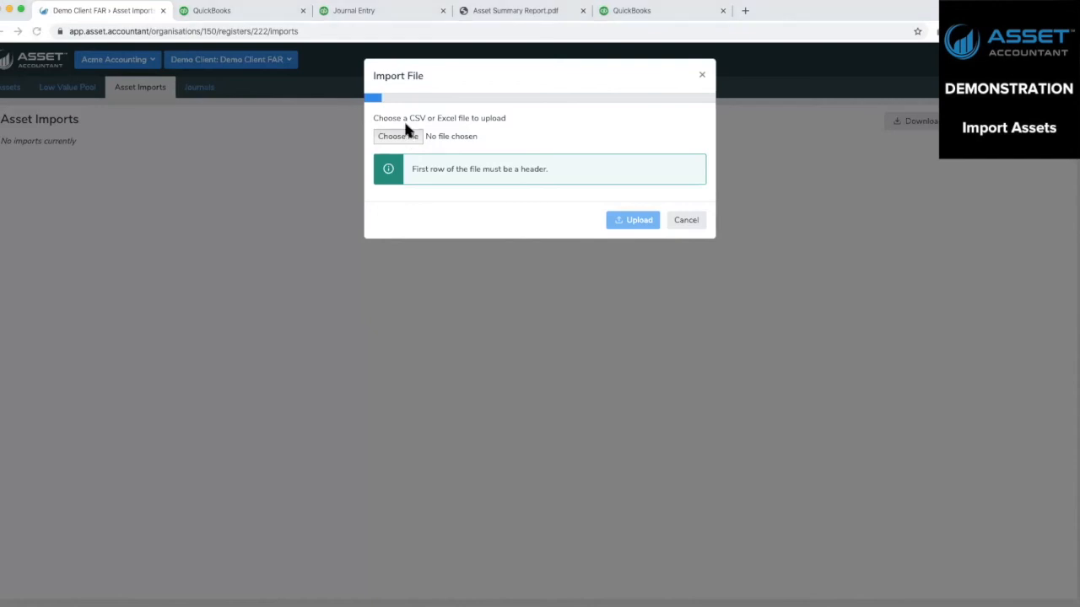
left_click(877, 357)
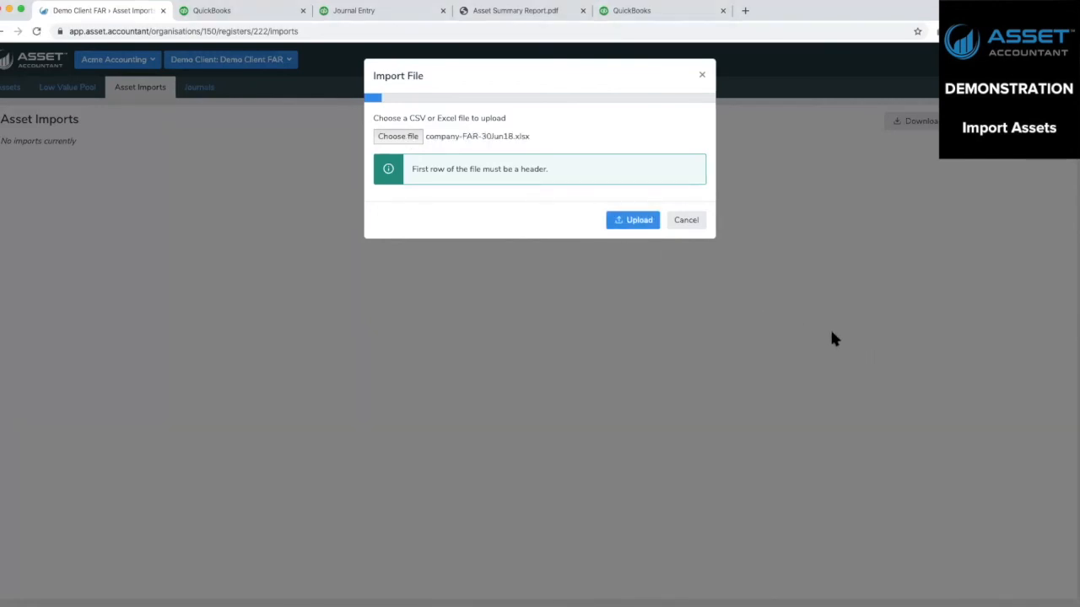
left_click(626, 223)
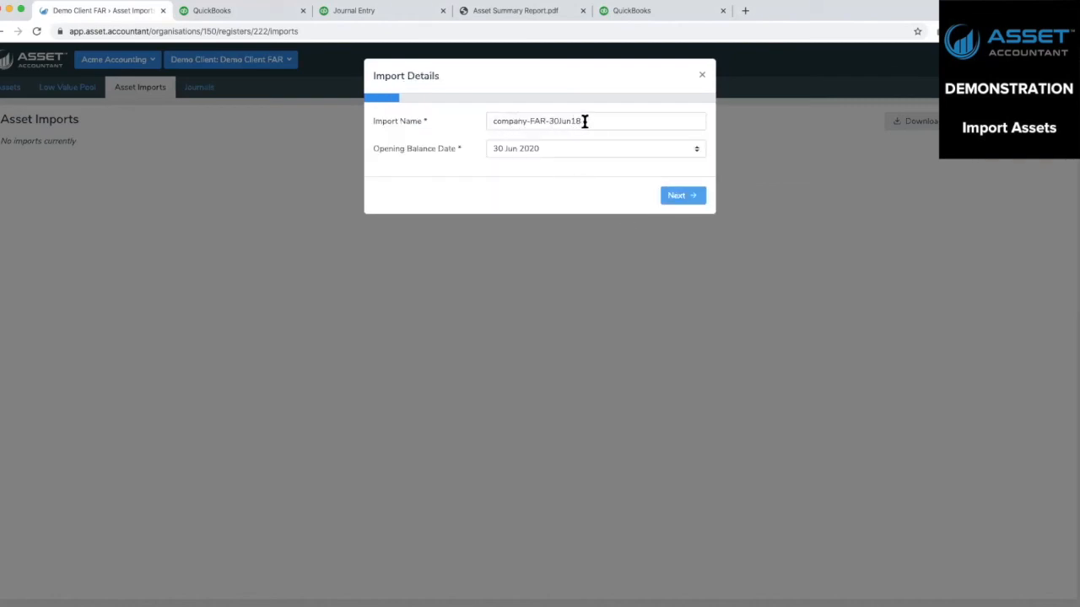
Step: Set the import's opening balance date to 30 Jun 2018, keep the import name company-FAR-30Jun18, and continue to field mapping
left_click_drag(549, 121, 583, 121)
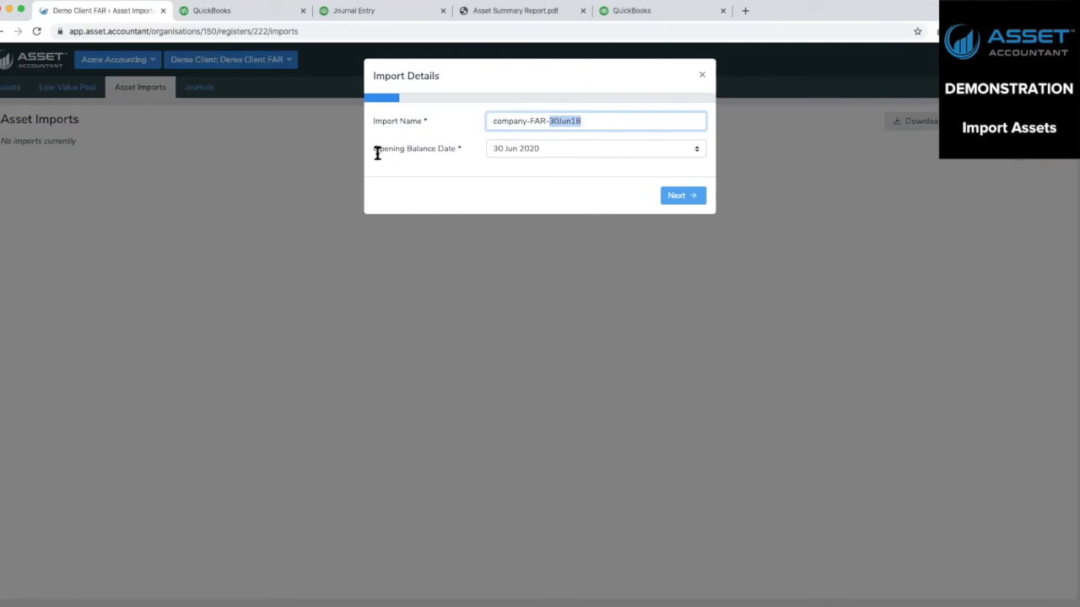
left_click(494, 145)
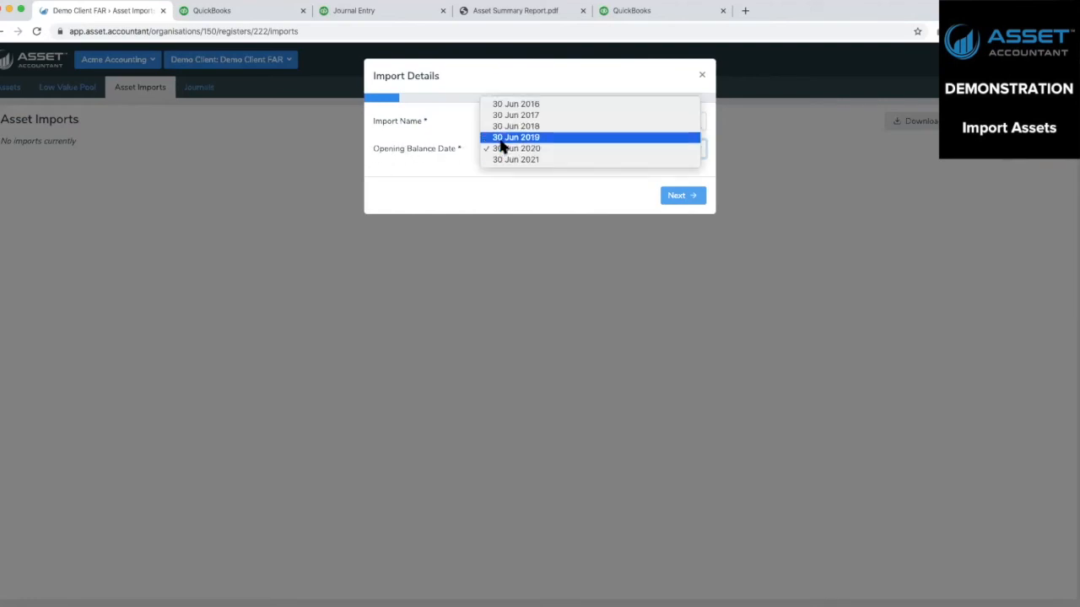
left_click(499, 129)
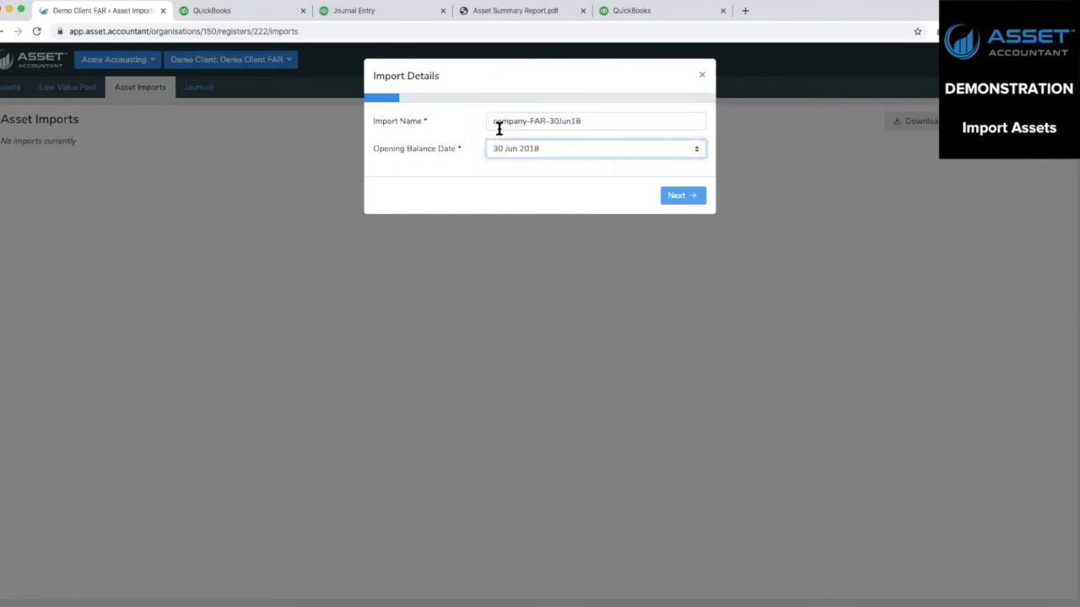
left_click(682, 198)
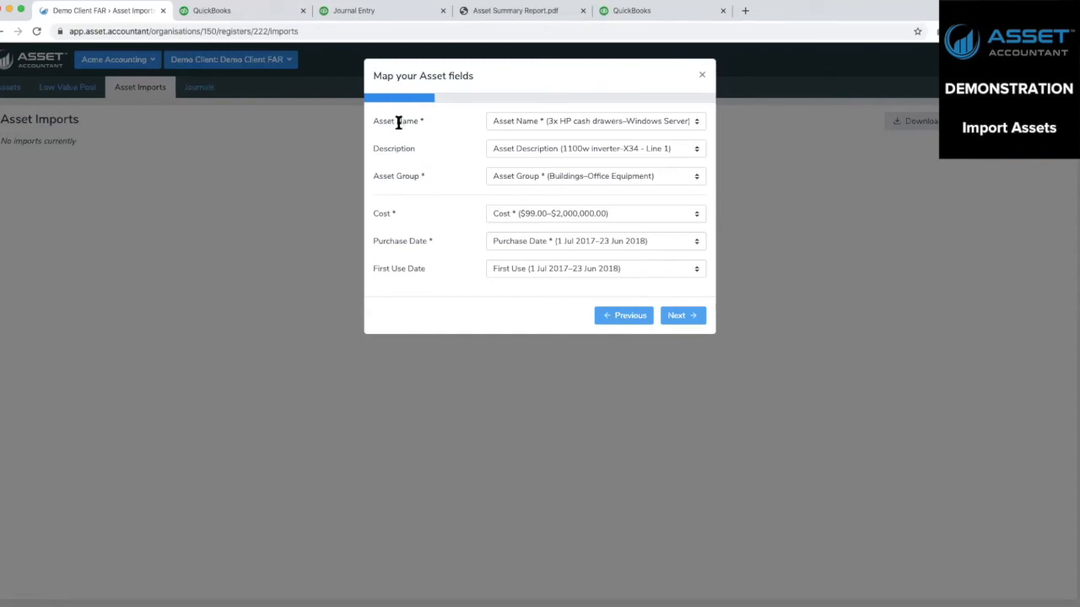
Step: Keep Asset Group mapped to the file's Asset Group column and accept the suggested asset, tax and accounts field mappings
left_click(502, 177)
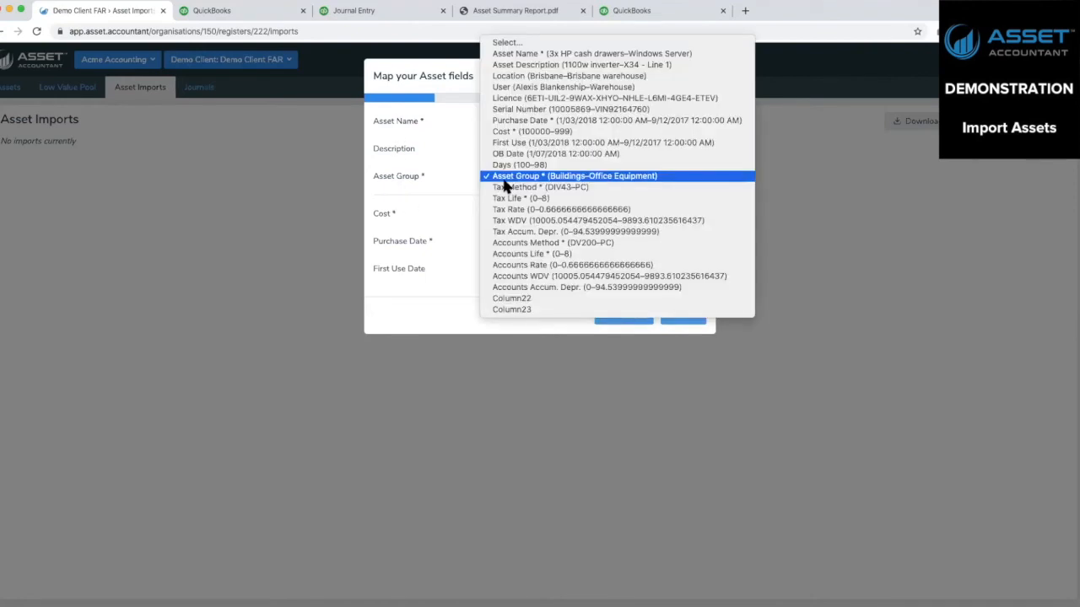
left_click(484, 177)
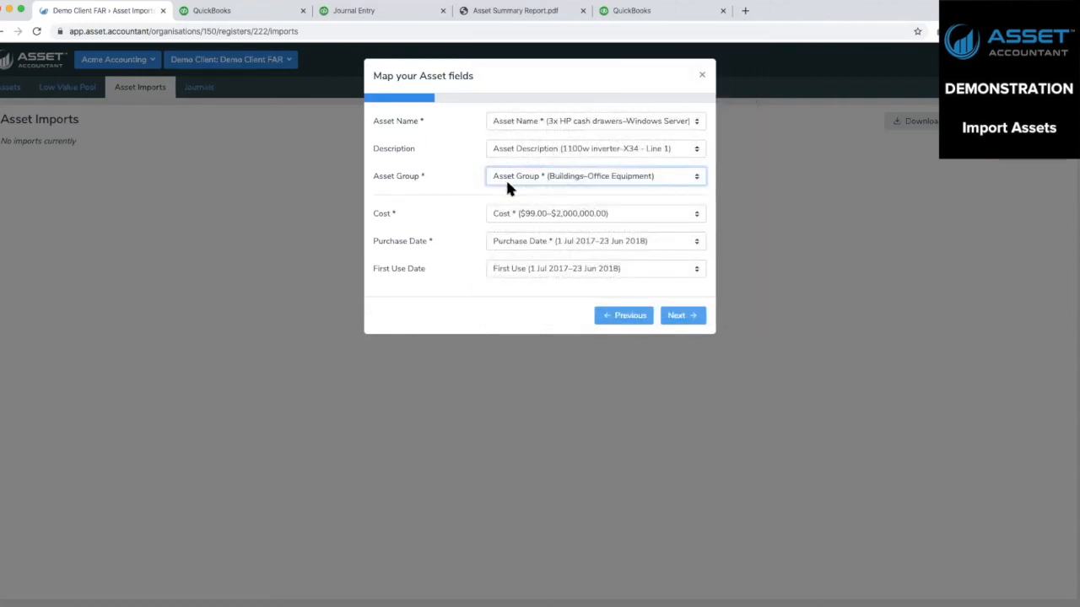
left_click(507, 185)
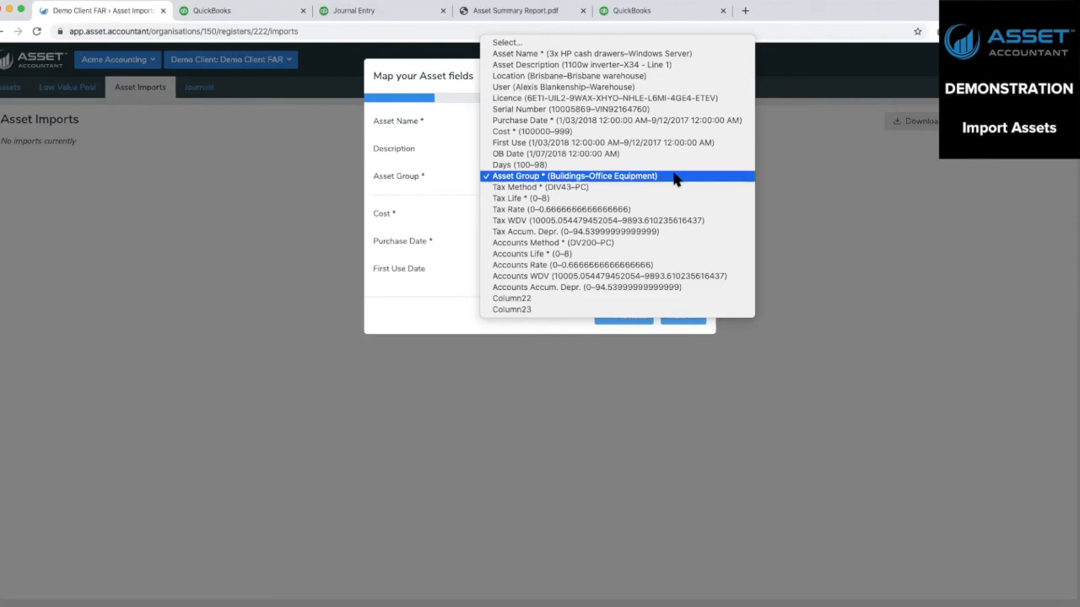
left_click(486, 177)
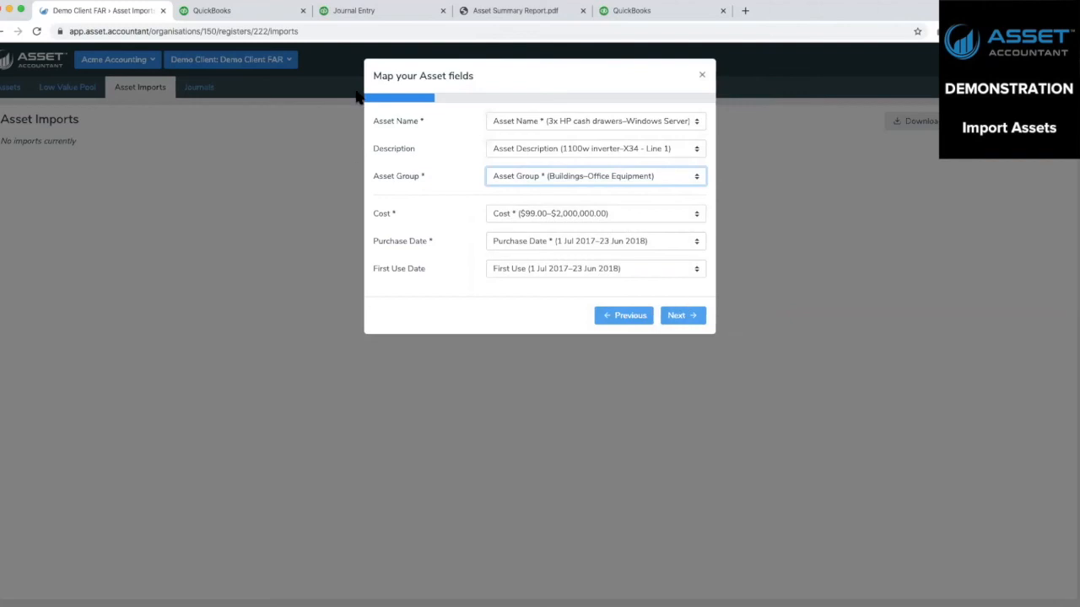
left_click(682, 316)
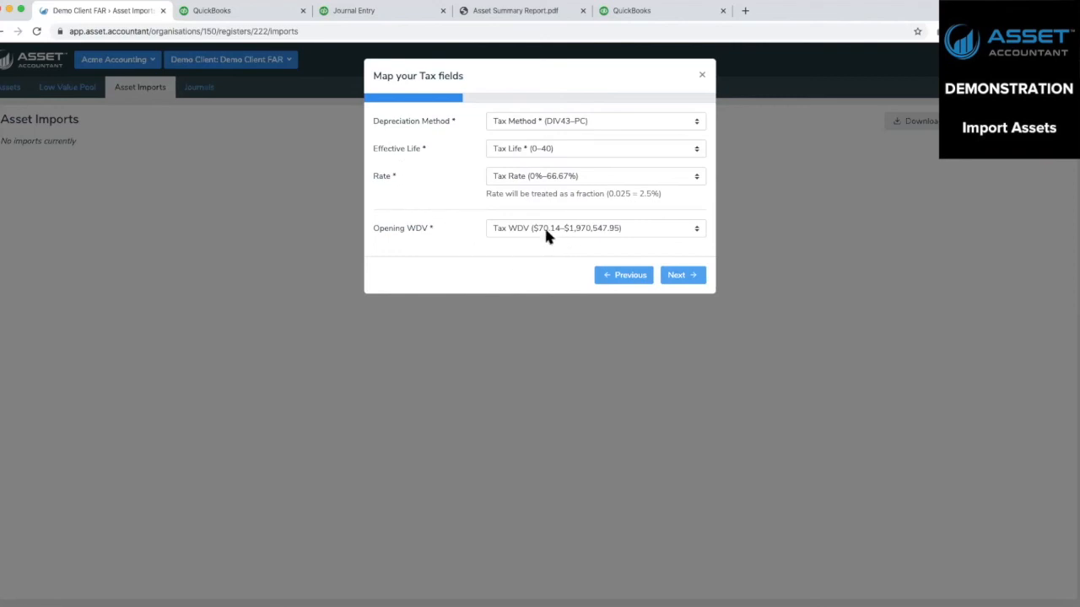
left_click(679, 279)
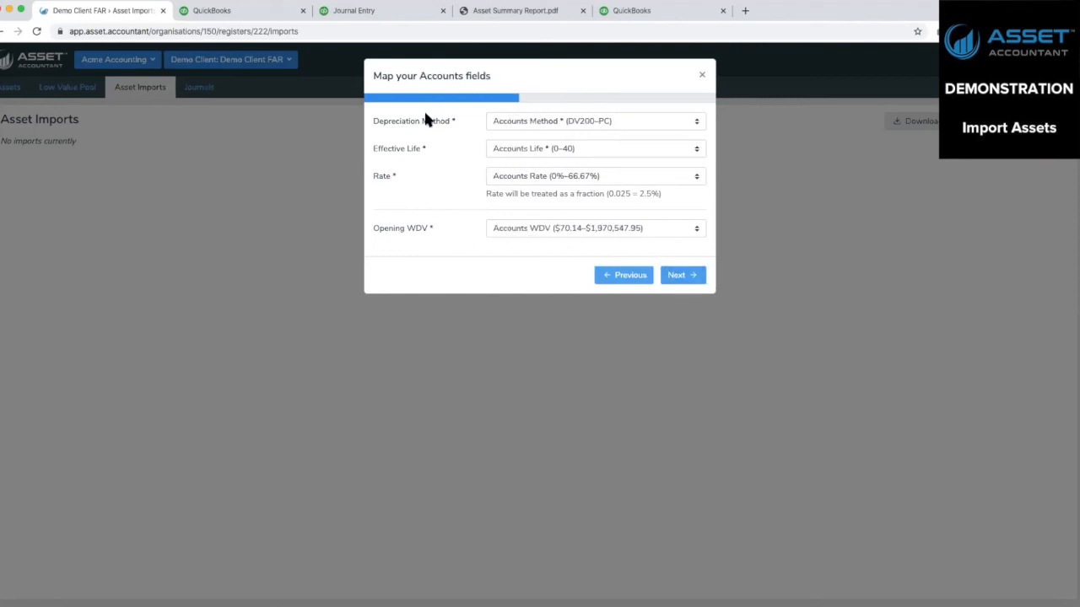
left_click(695, 275)
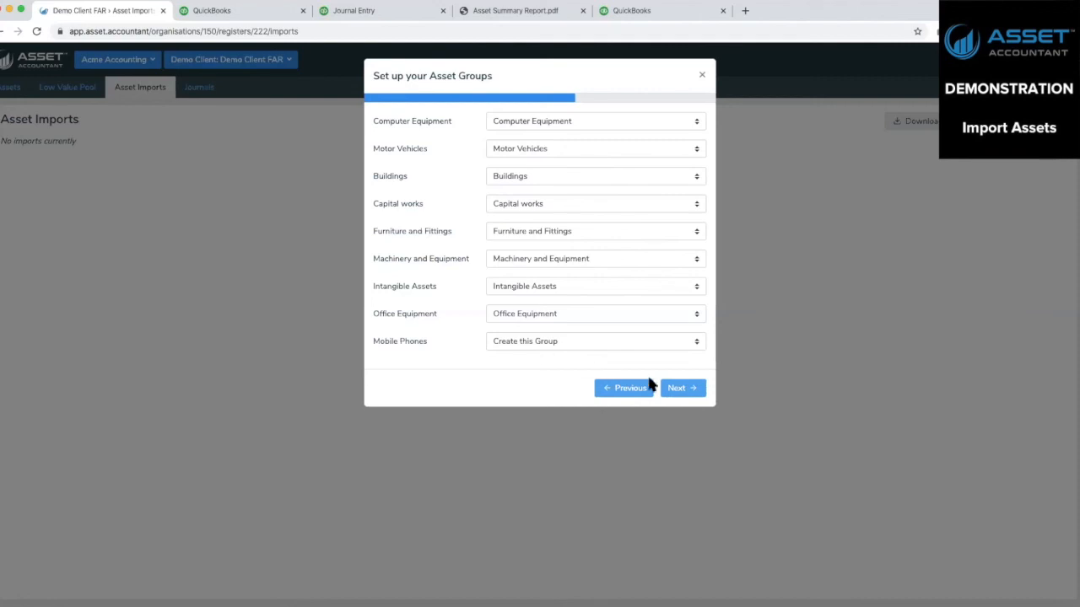
Step: Accept the asset group matches with Mobile Phones created as a new group, accept the depreciation method matches, and process the import
left_click(678, 391)
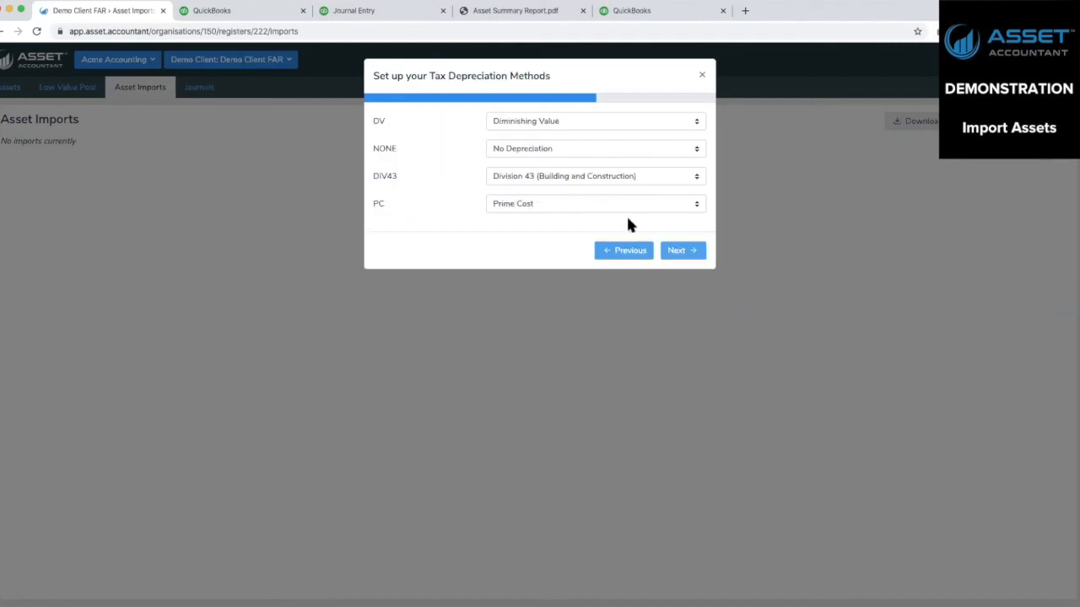
left_click(675, 250)
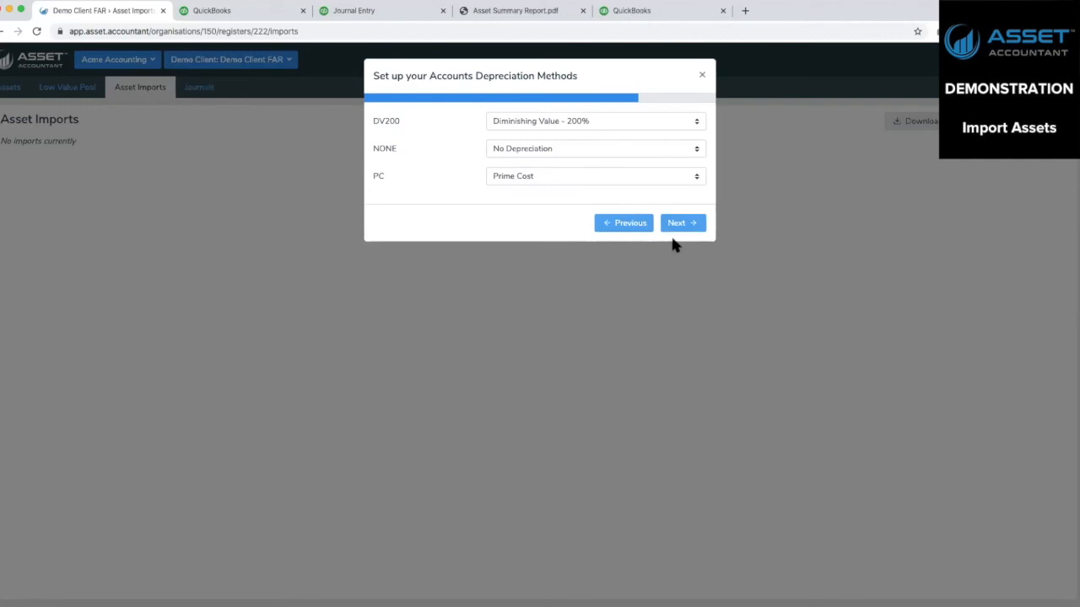
left_click(674, 222)
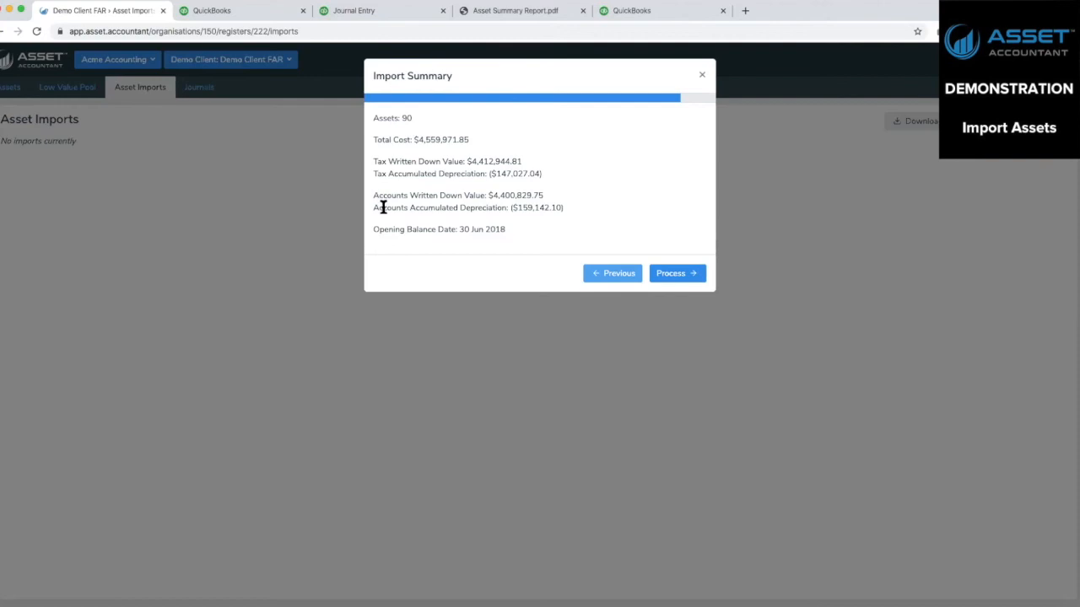
left_click(671, 277)
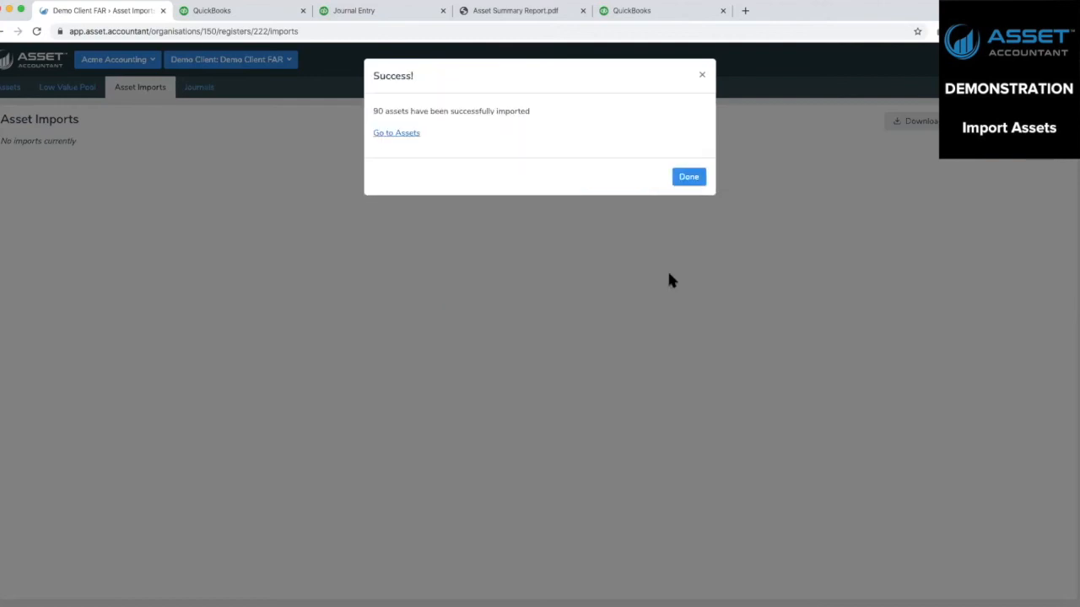
Step: Go to the imported assets and examine the individual items in the Mobile Phones group
left_click(397, 135)
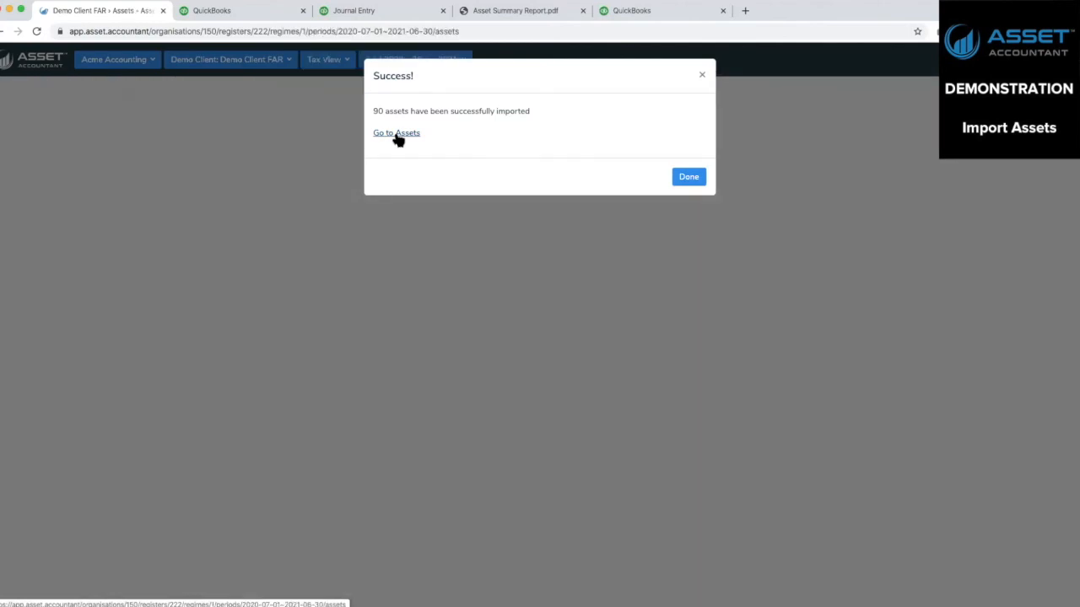
left_click(688, 176)
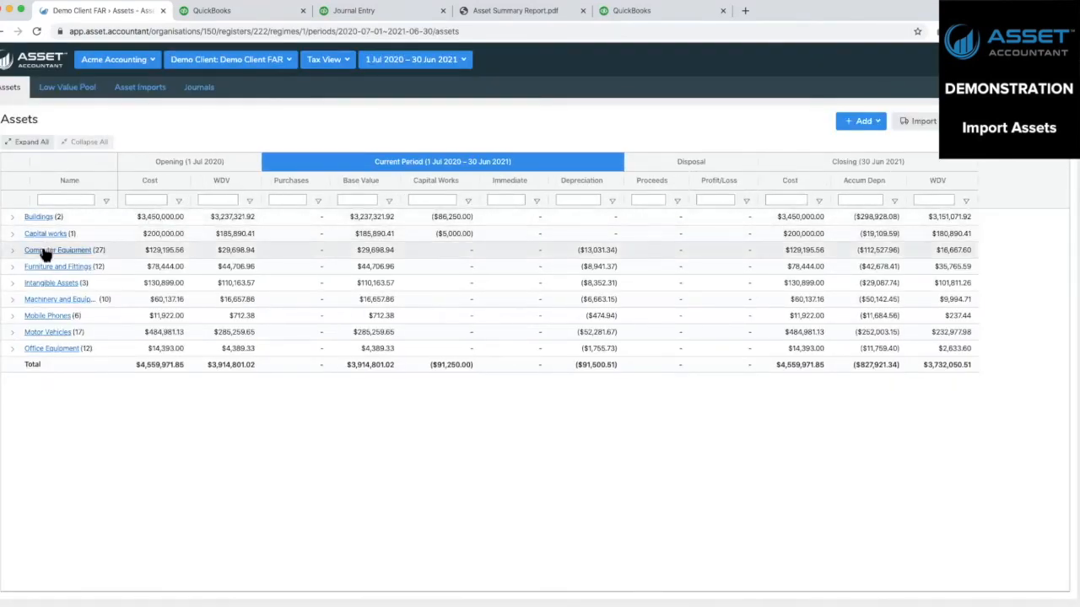
left_click(12, 316)
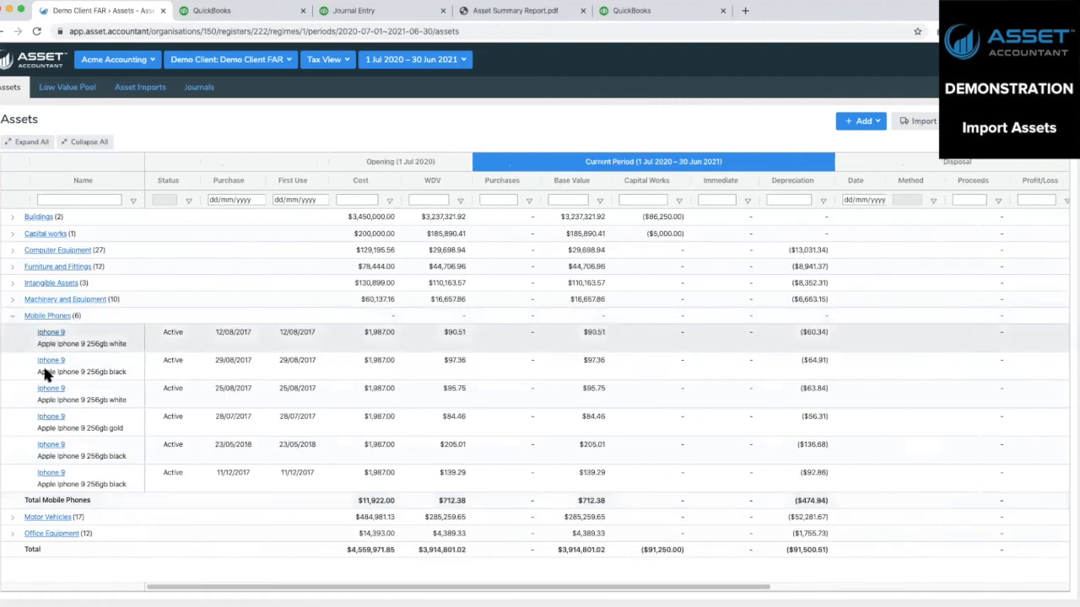
left_click(13, 317)
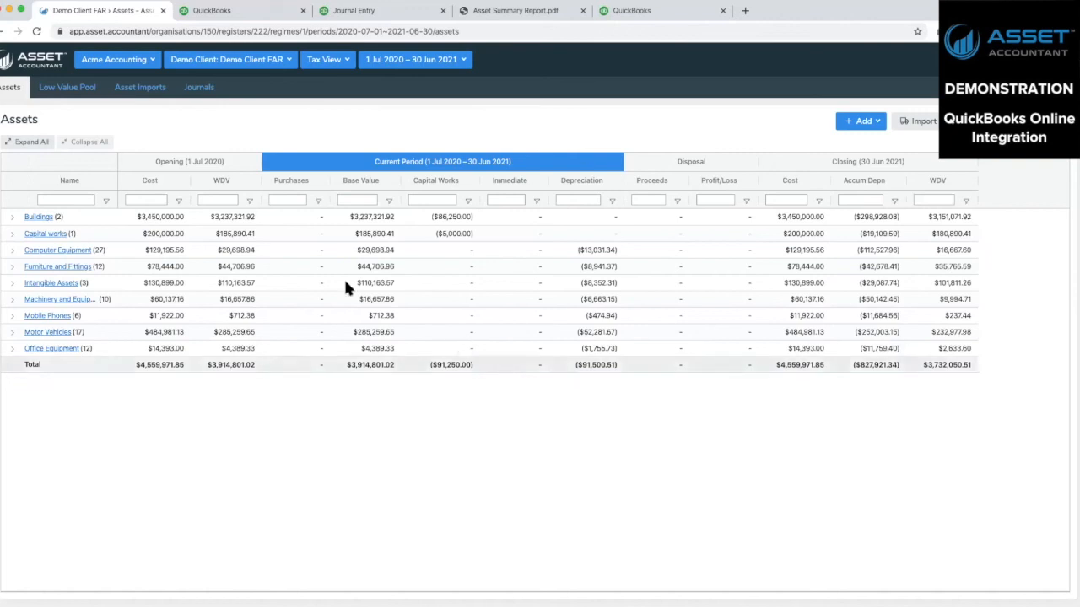
Step: Open the Mobile Phones asset group and set its tax depreciation to Diminishing Value with an effective life of 5 years
left_click(38, 316)
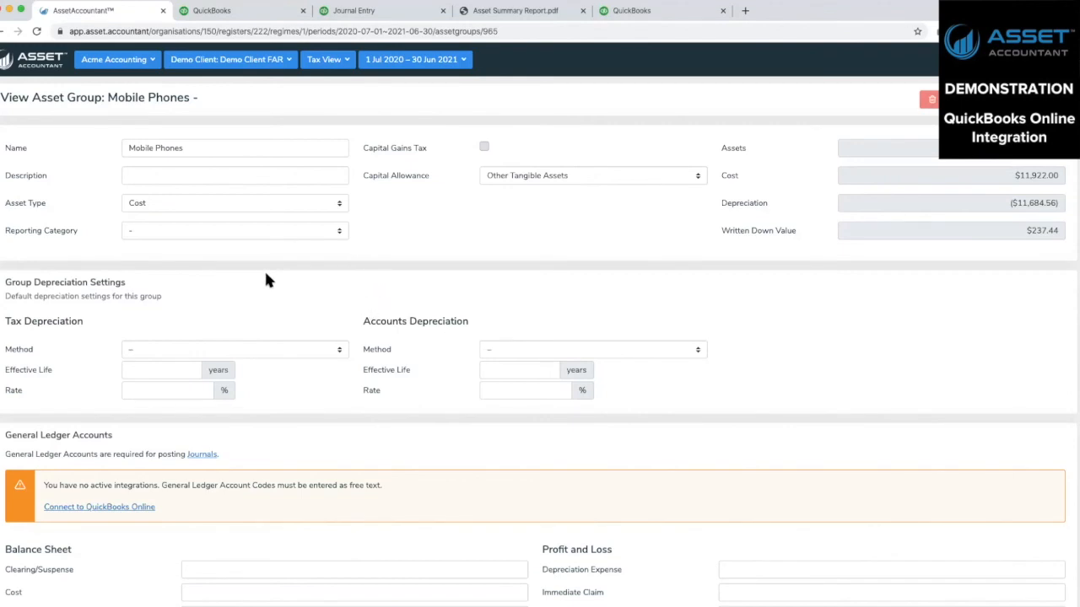
scroll(266, 280, "down", 1)
left_click(176, 341)
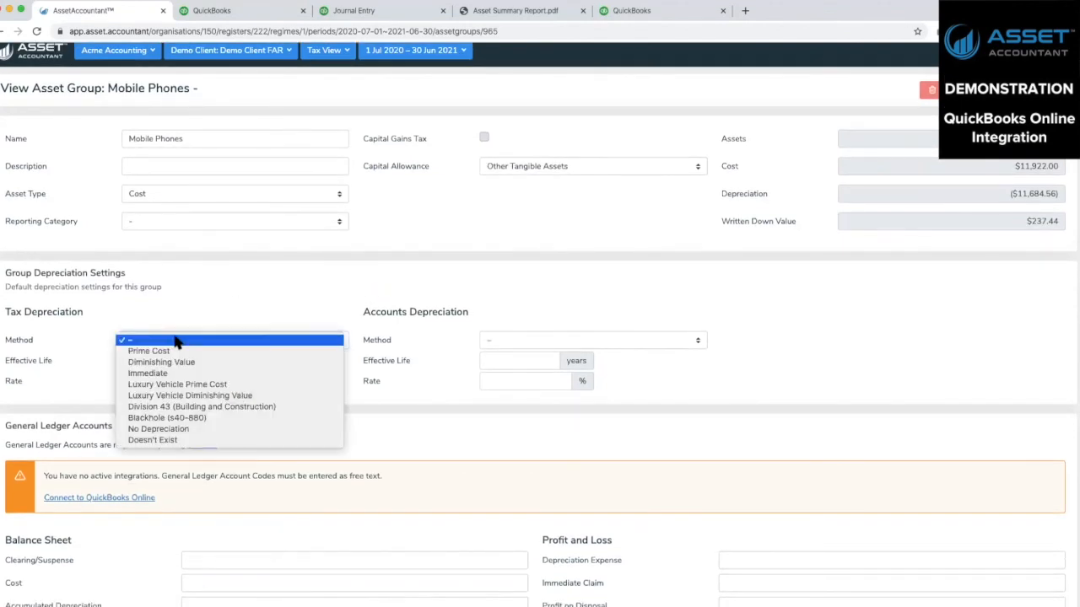
left_click(172, 363)
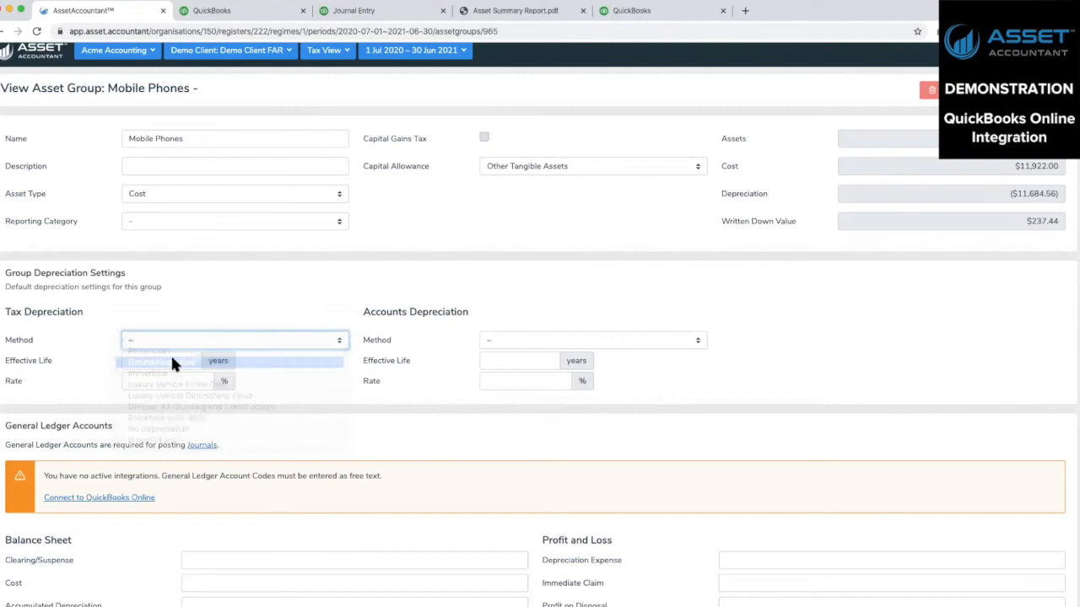
left_click(166, 361)
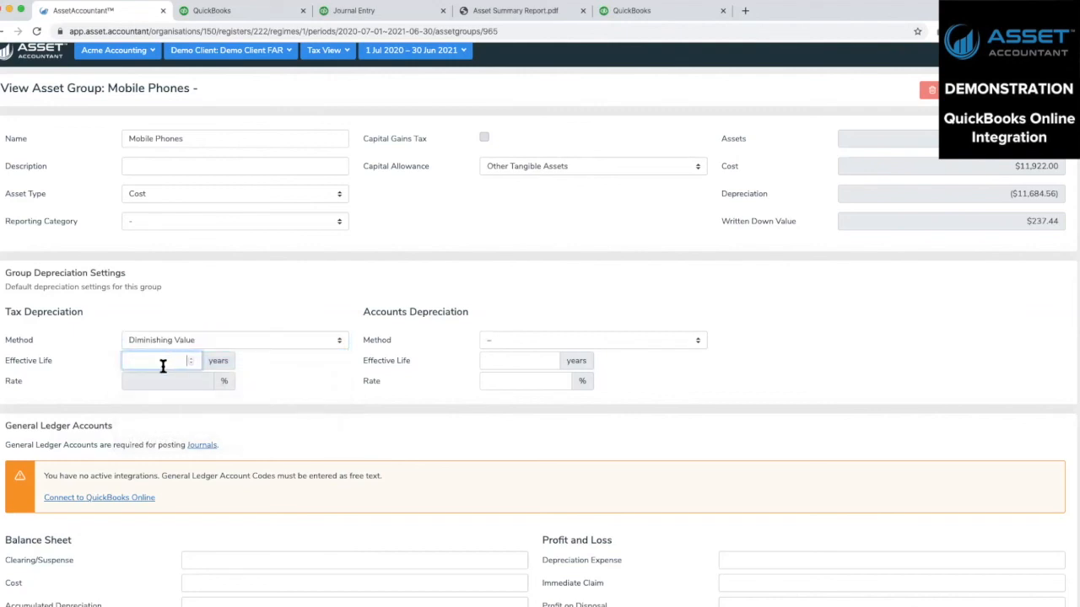
type("5")
Step: Set the group's accounts depreciation to Diminishing Value - 200% with an effective life of 5 years
left_click(497, 327)
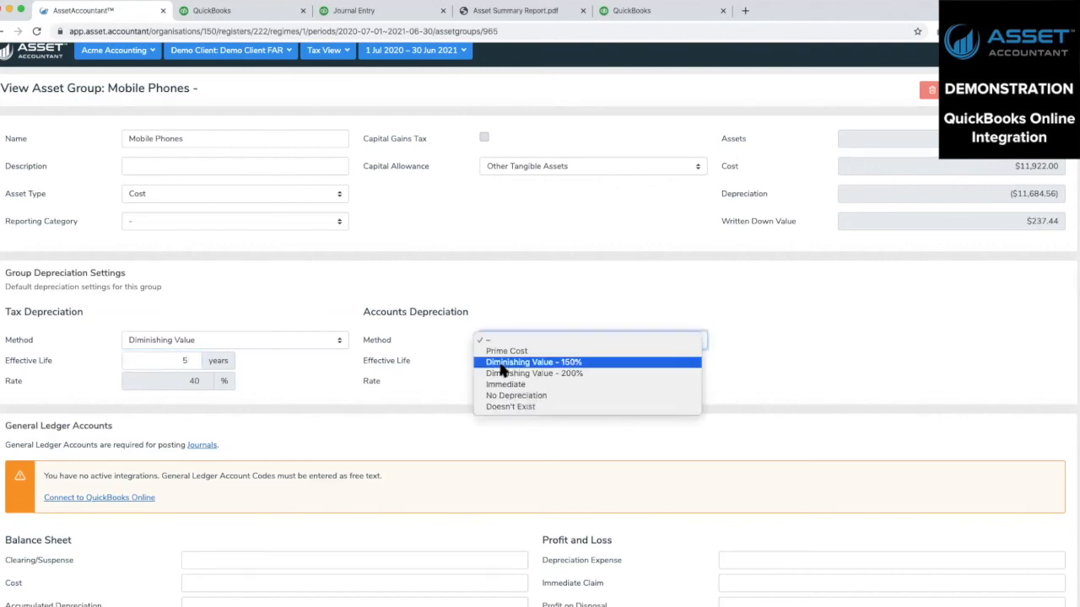
left_click(504, 377)
left_click(520, 360)
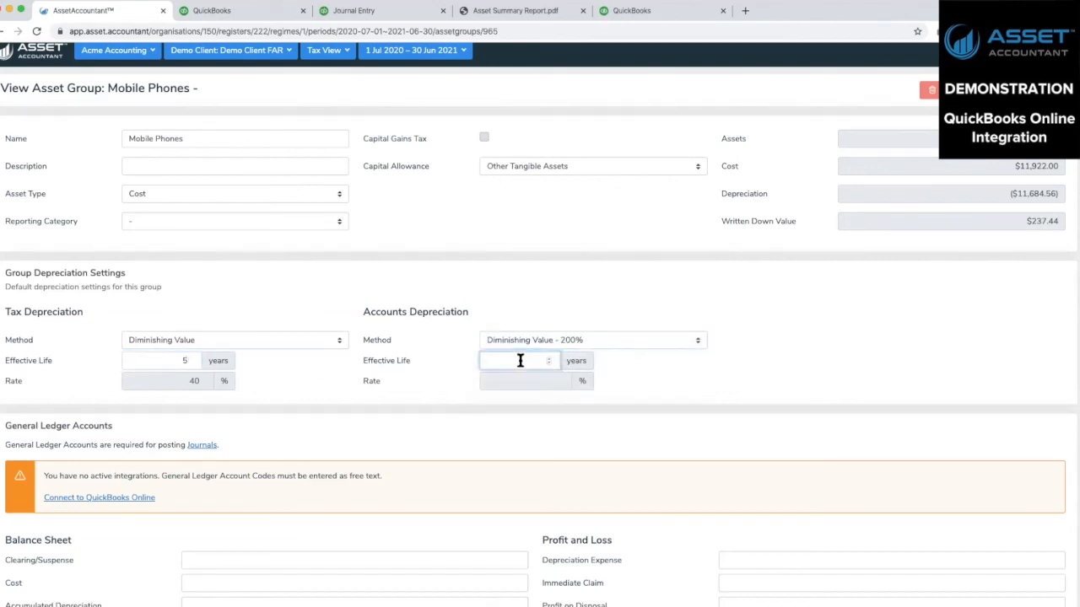
left_click(745, 389)
scroll(191, 415, "down", 1)
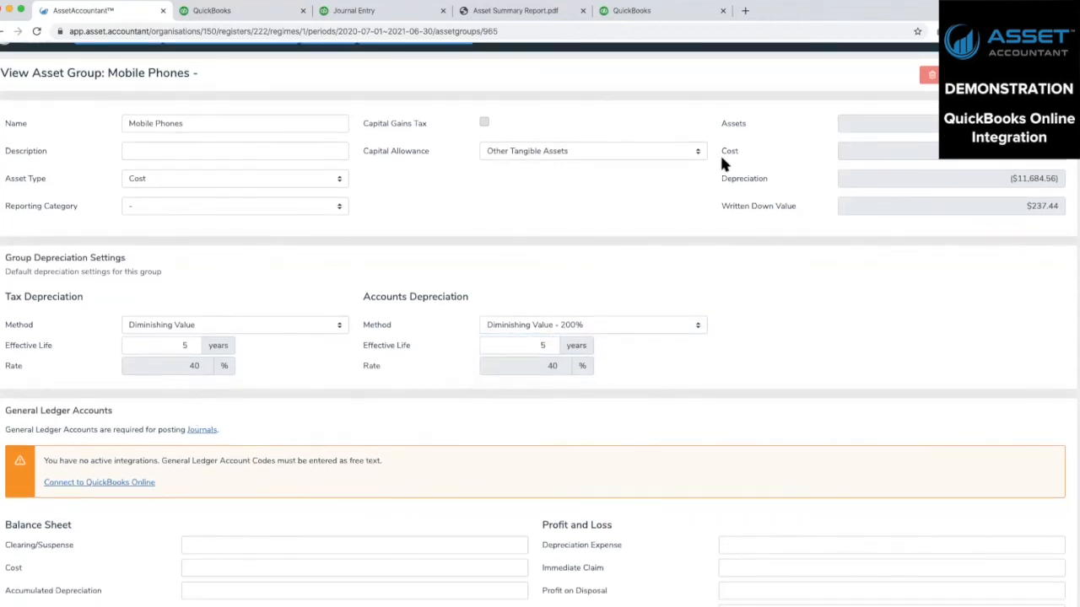
Step: Copy the group name Mobile Phones into the asset group's description
triple_click(162, 123)
key("super+c")
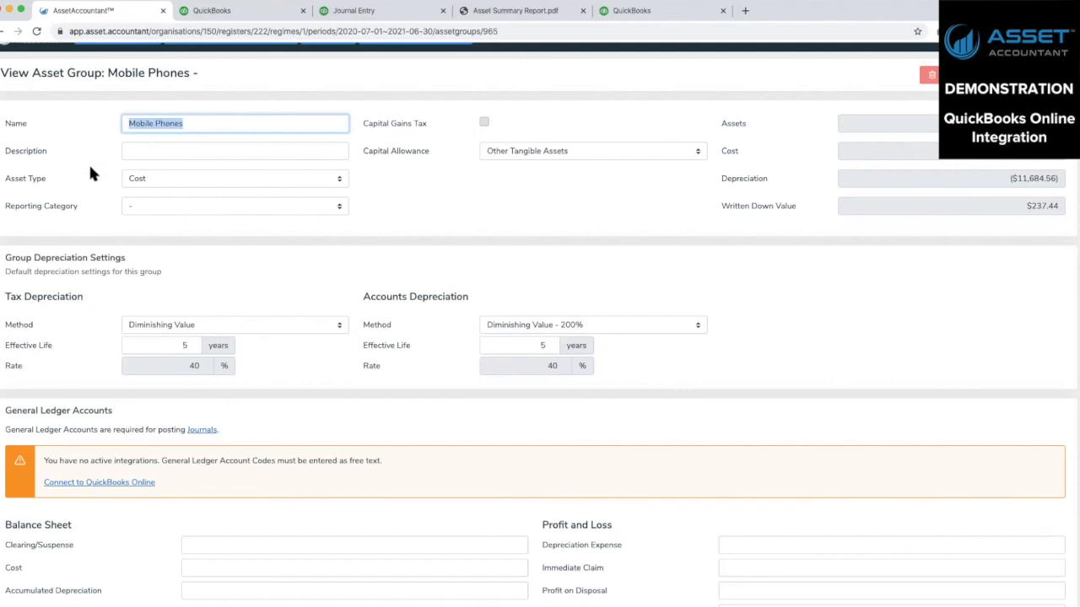
left_click(148, 148)
key("super+v")
Step: Enter Suspense as a free-text Clearing/Suspense account, then clear the entry
scroll(256, 445, "down", 2)
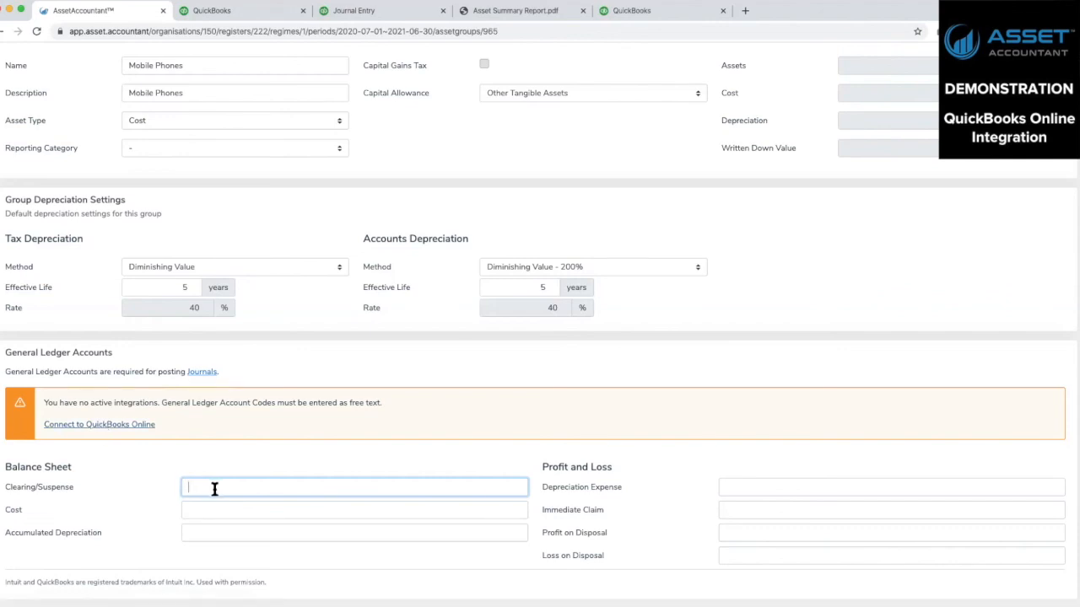
type("Suspense")
double_click(230, 488)
key("BackSpace")
Step: Leave the asset group without saving its changes and connect the Demo Client FAR register to QuickBooks Online
left_click(96, 423)
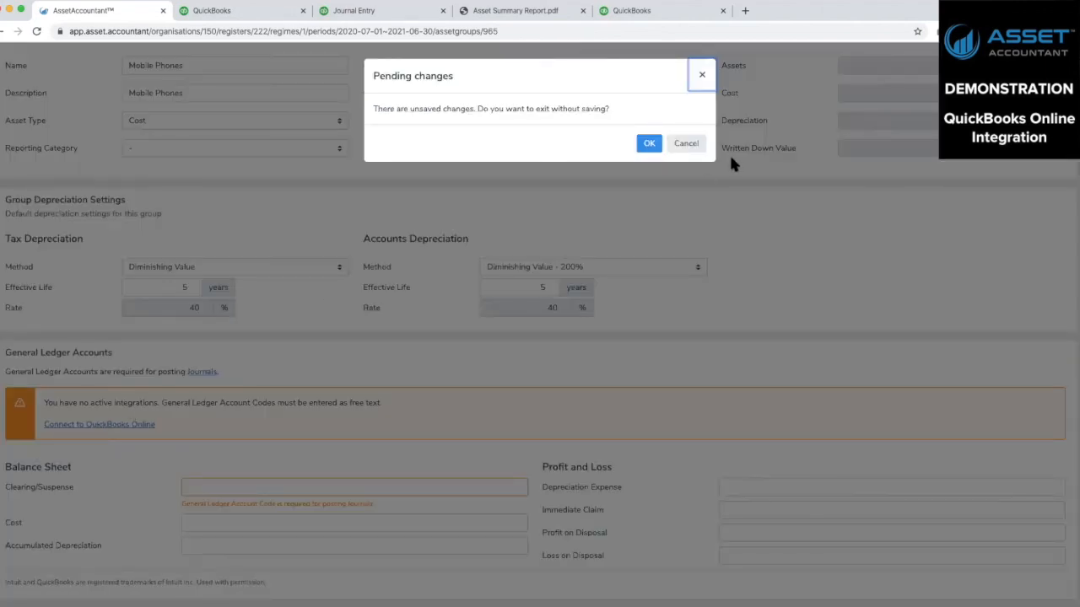
left_click(649, 144)
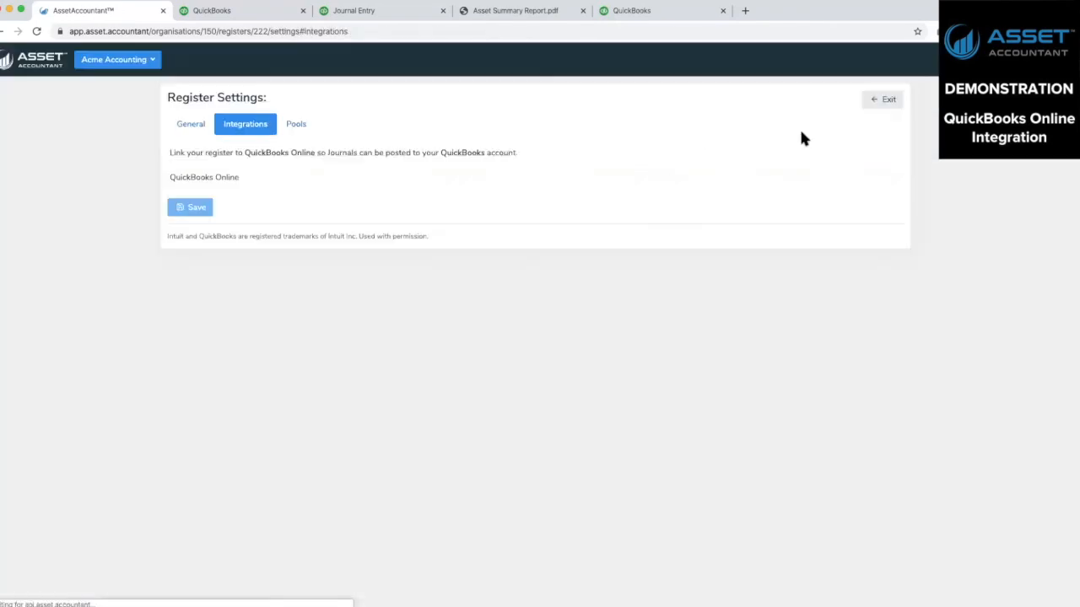
left_click(318, 202)
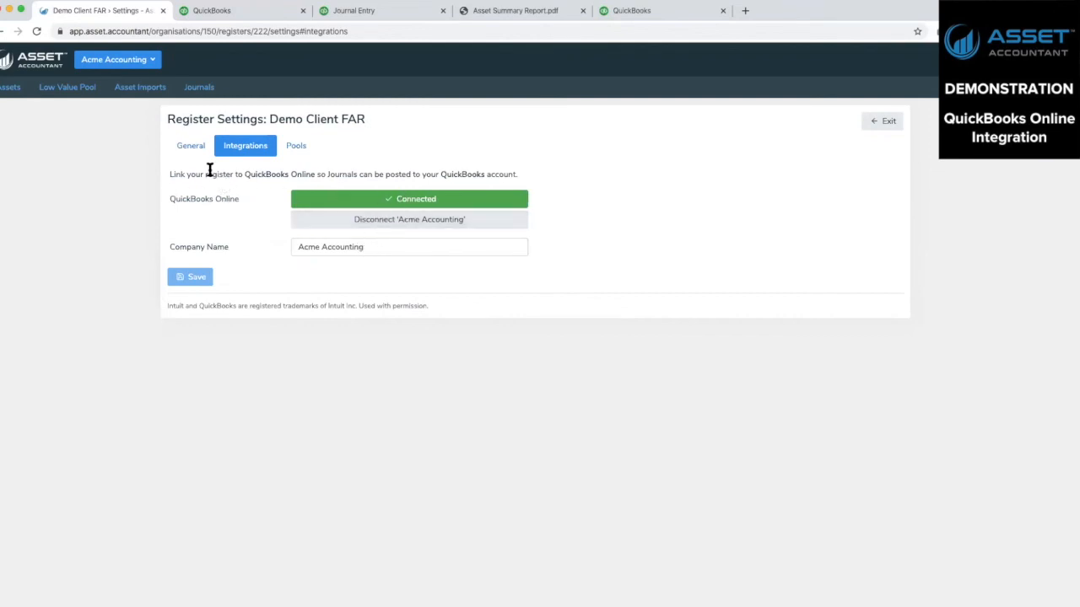
Step: Reopen the Mobile Phones asset group and link its Clearing/Suspense account to the QuickBooks account Asset suspense
left_click(8, 88)
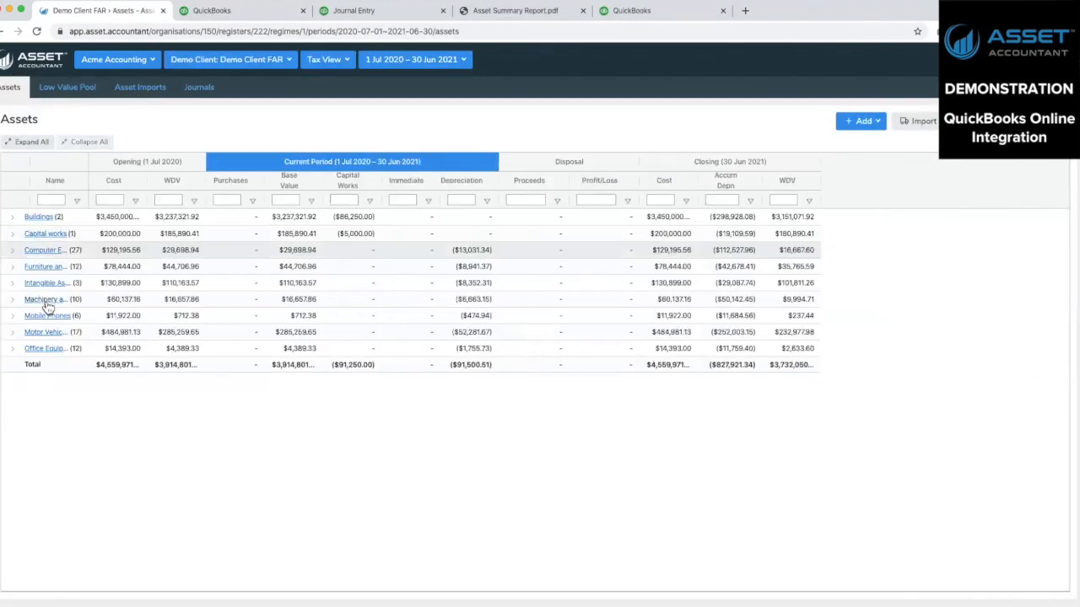
left_click(45, 318)
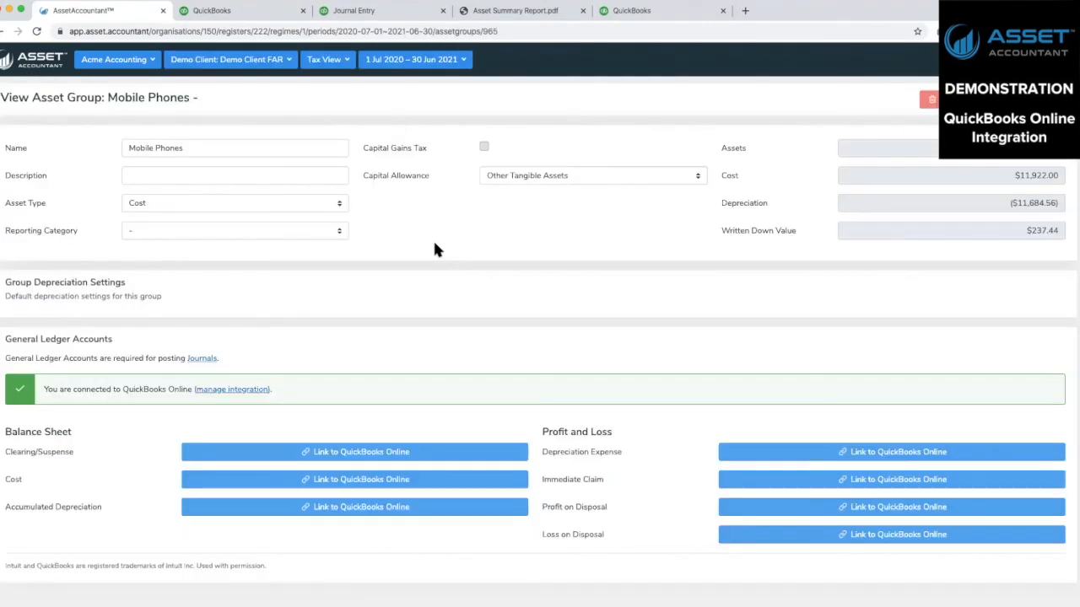
scroll(433, 251, "down", 2)
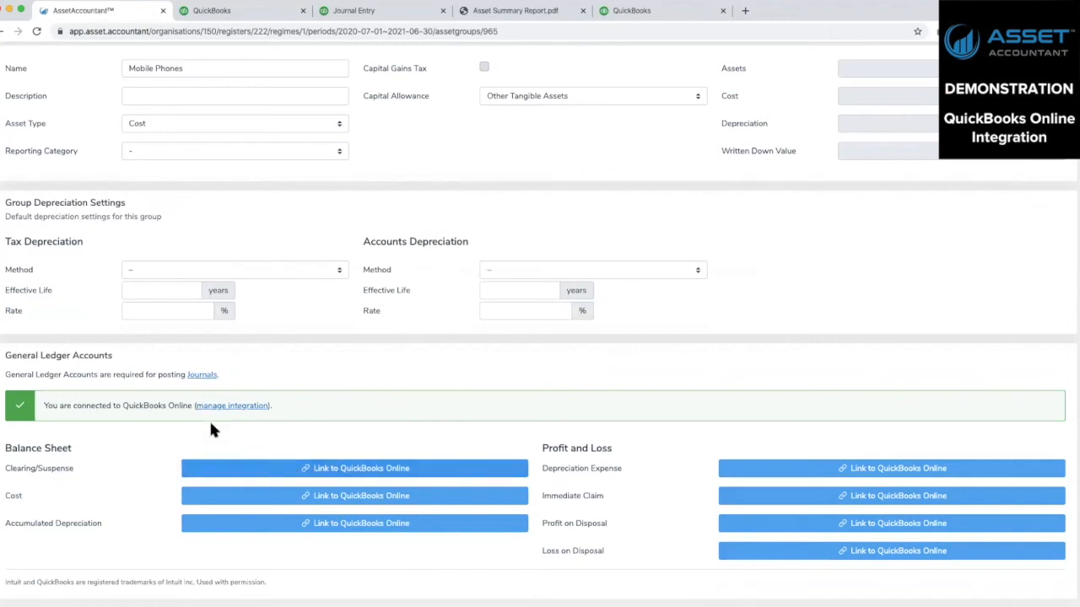
left_click_drag(82, 407, 272, 408)
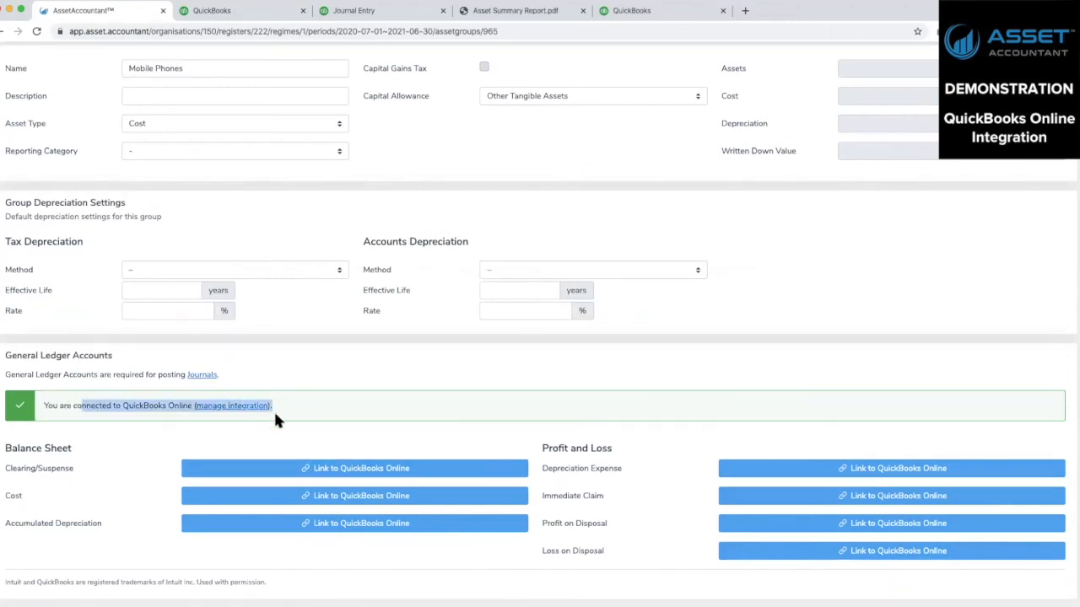
left_click(220, 471)
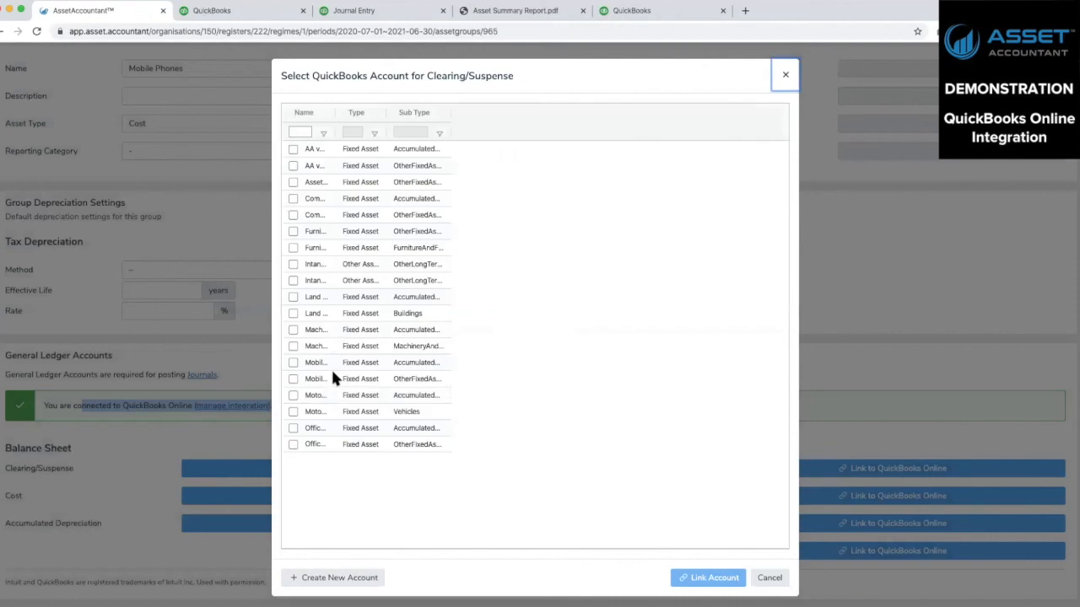
left_click(295, 183)
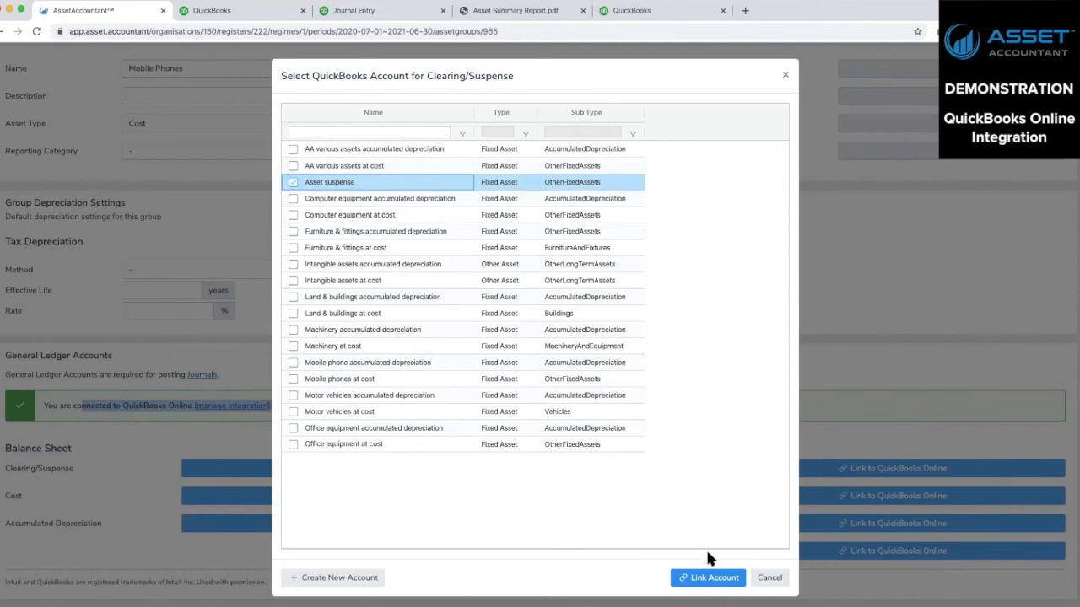
left_click(713, 578)
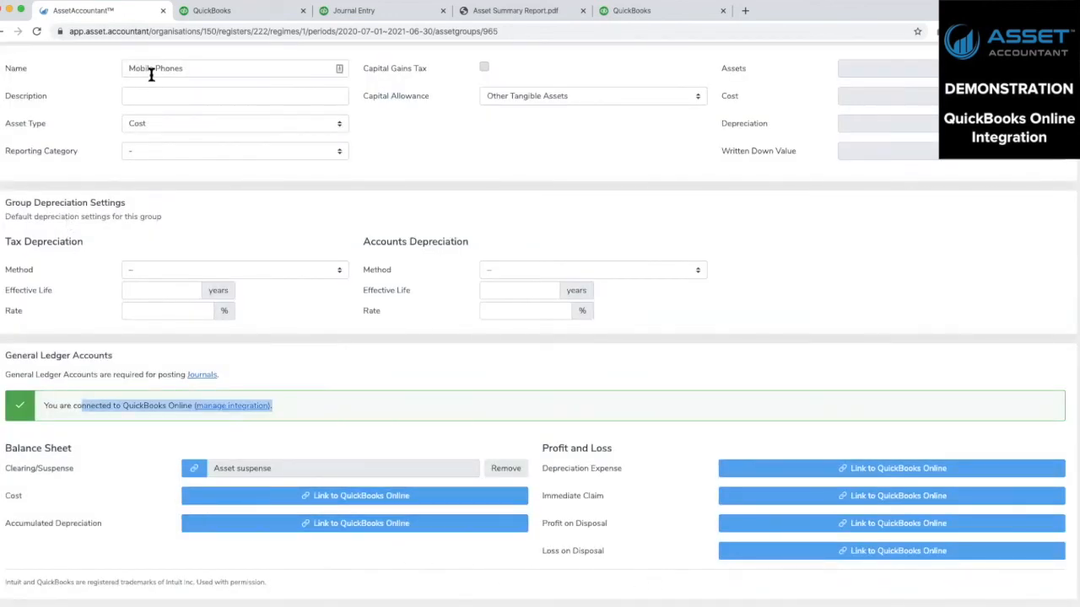
Step: Link the group's Cost account to Mobile phones at cost and Accumulated Depreciation to Mobile phone accumulated depreciation
left_click(207, 500)
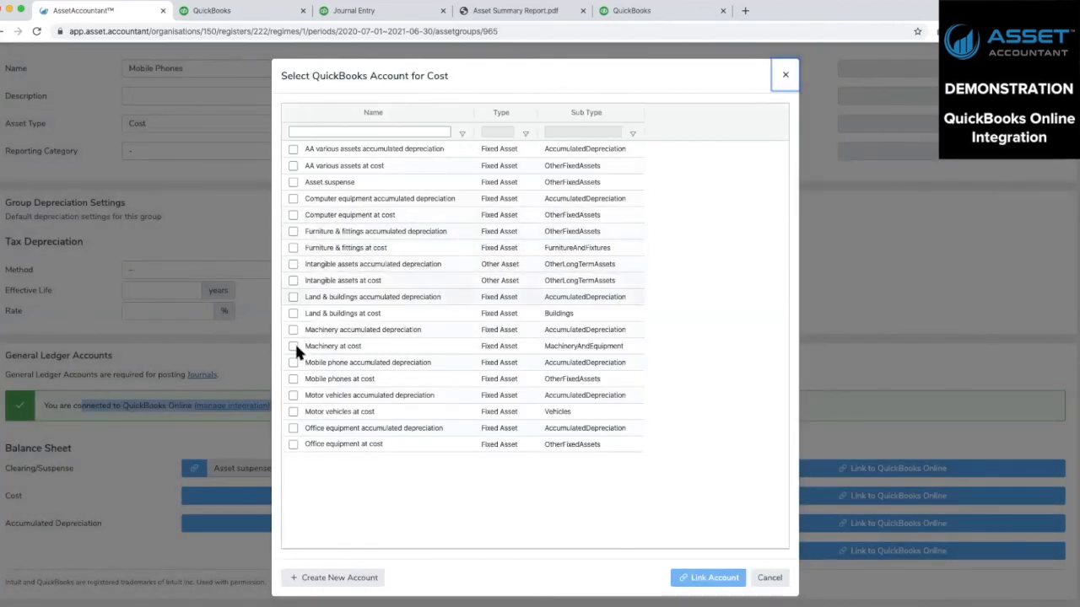
left_click(293, 379)
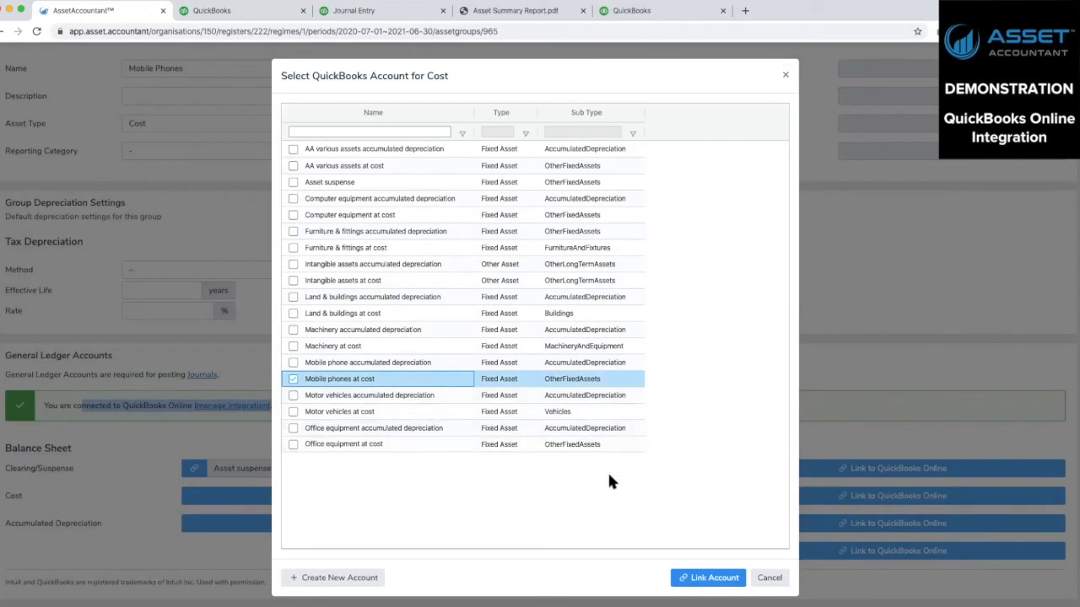
left_click(708, 586)
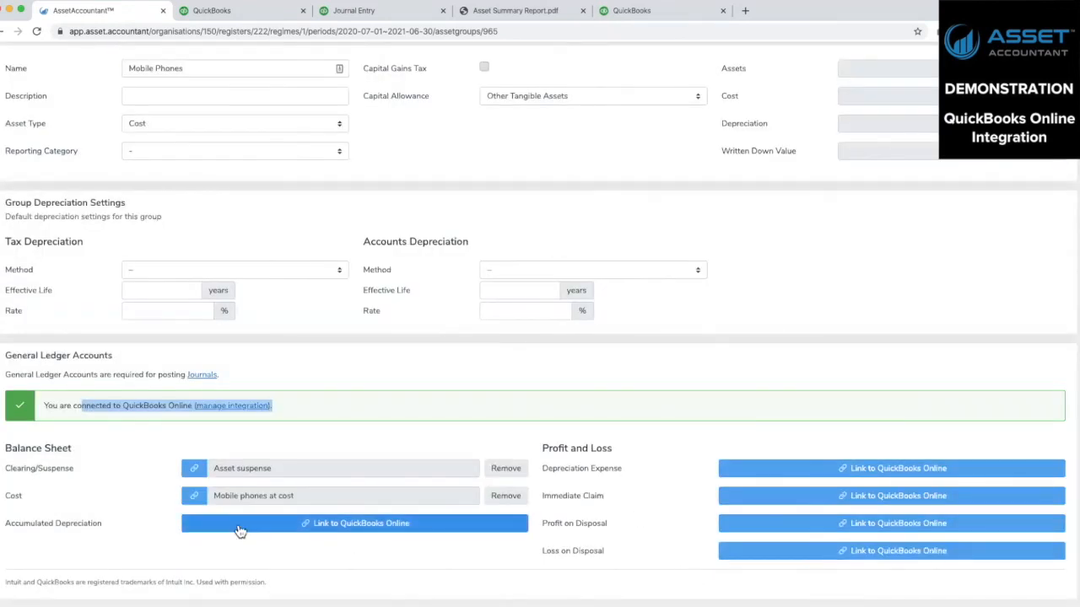
left_click(242, 525)
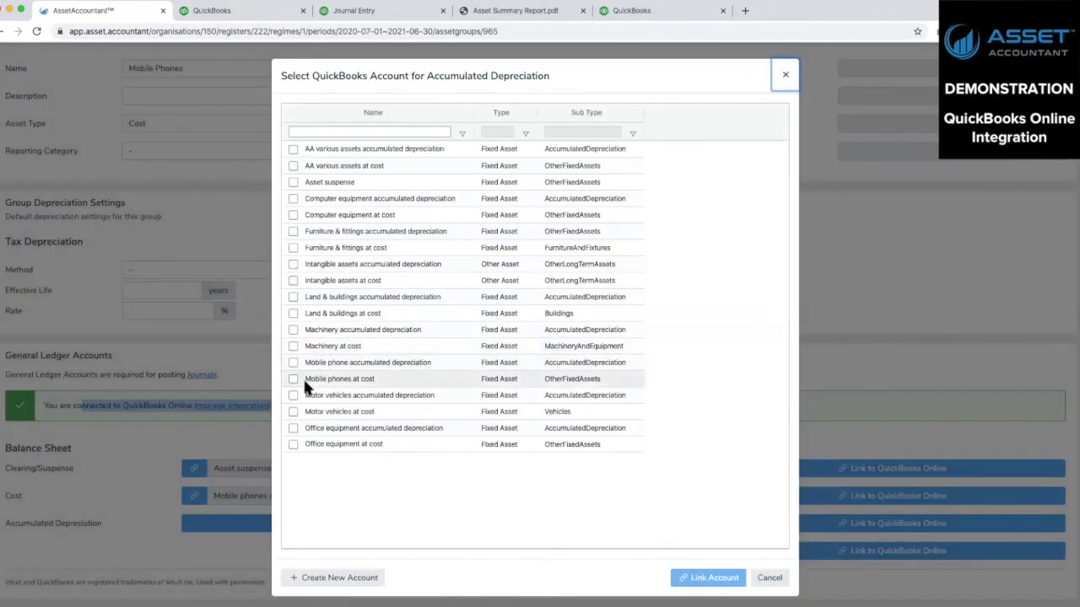
left_click(293, 363)
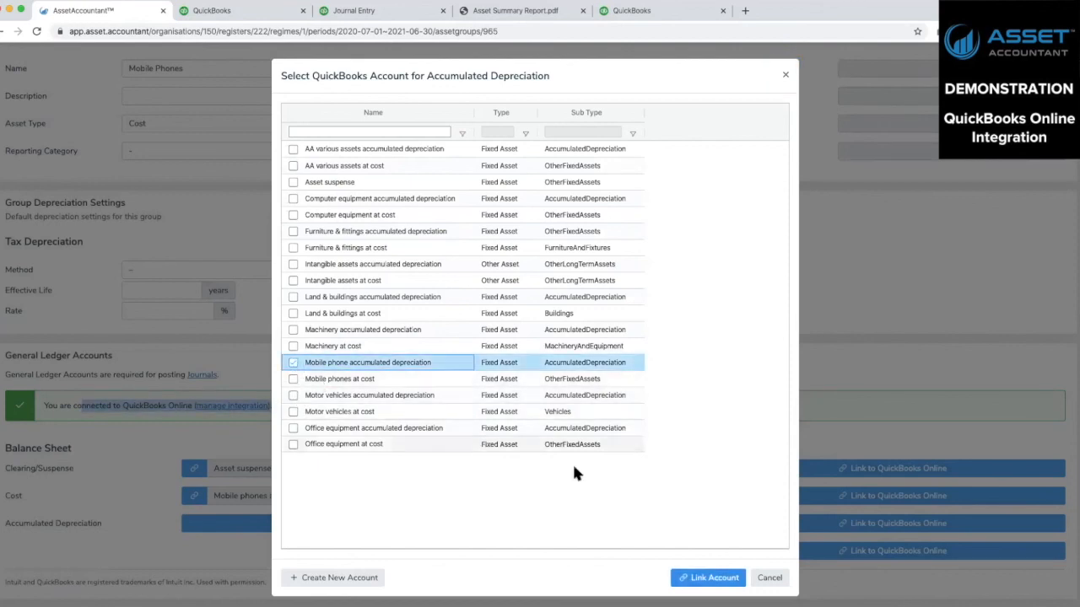
left_click(707, 578)
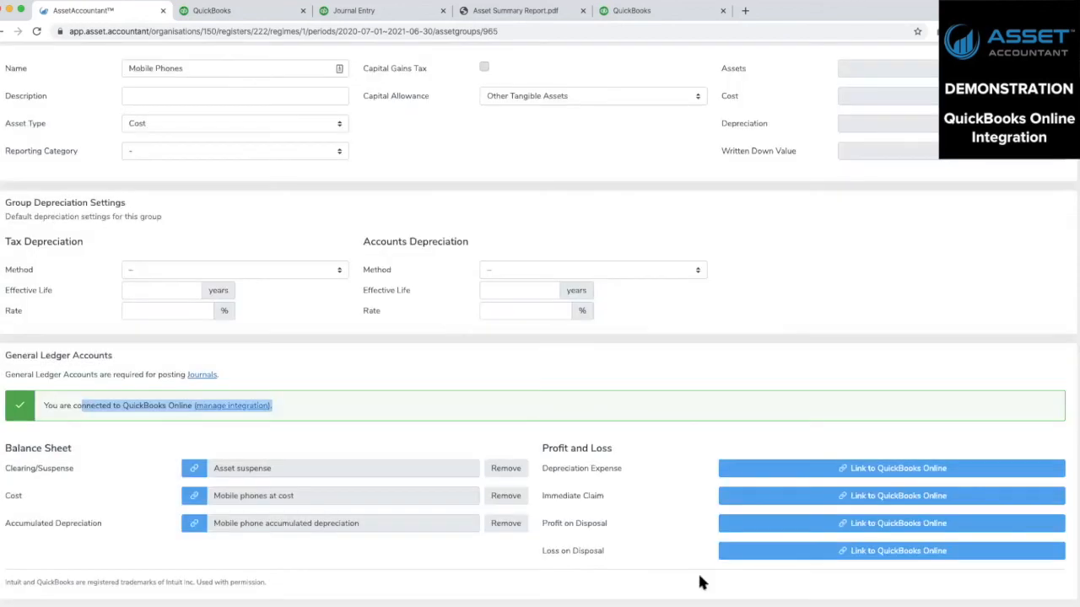
Step: Link the group's Depreciation Expense to the QuickBooks account Depreciation and Immediate Claim to Immediate claim
left_click(767, 468)
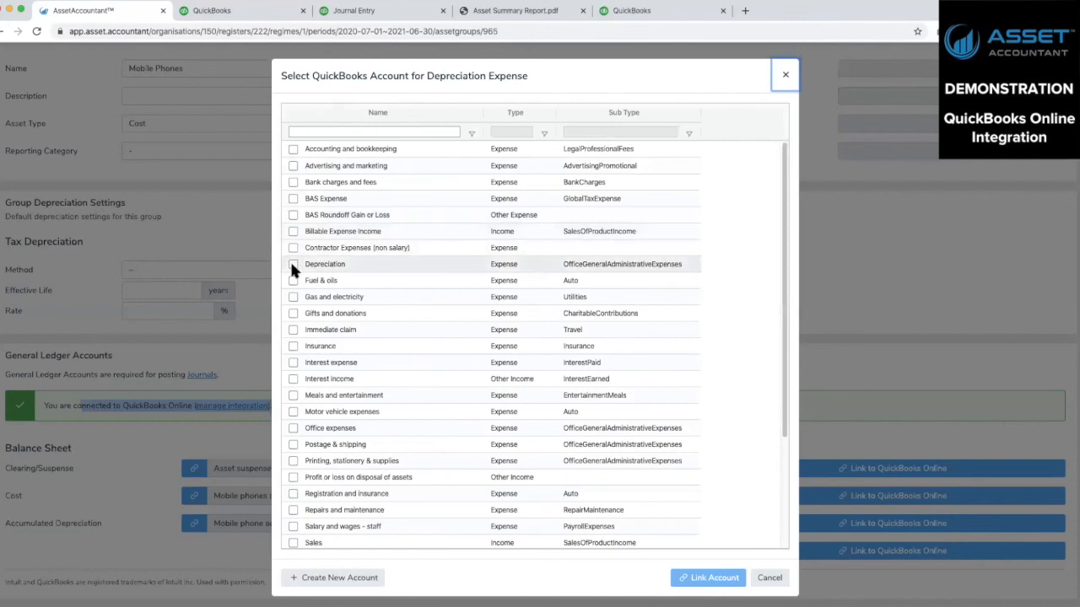
left_click(291, 263)
left_click(707, 577)
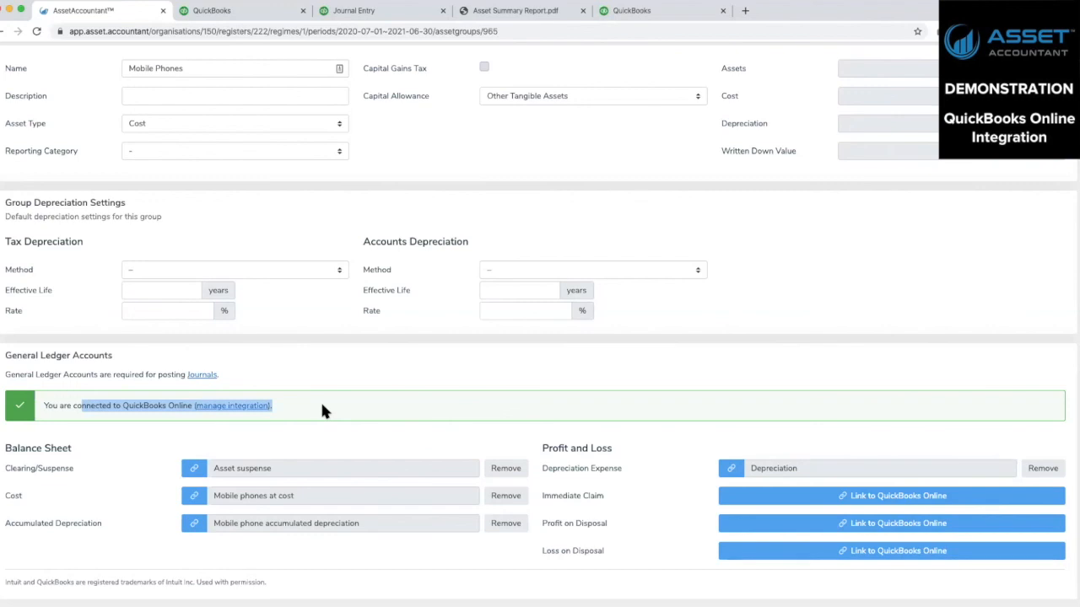
left_click(822, 498)
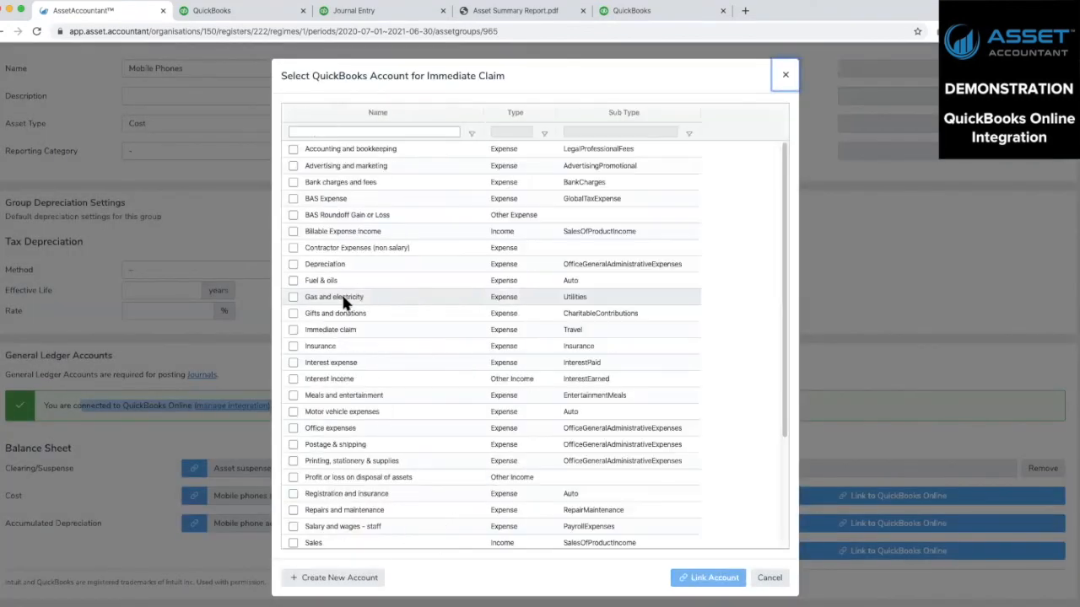
left_click(292, 329)
left_click(694, 579)
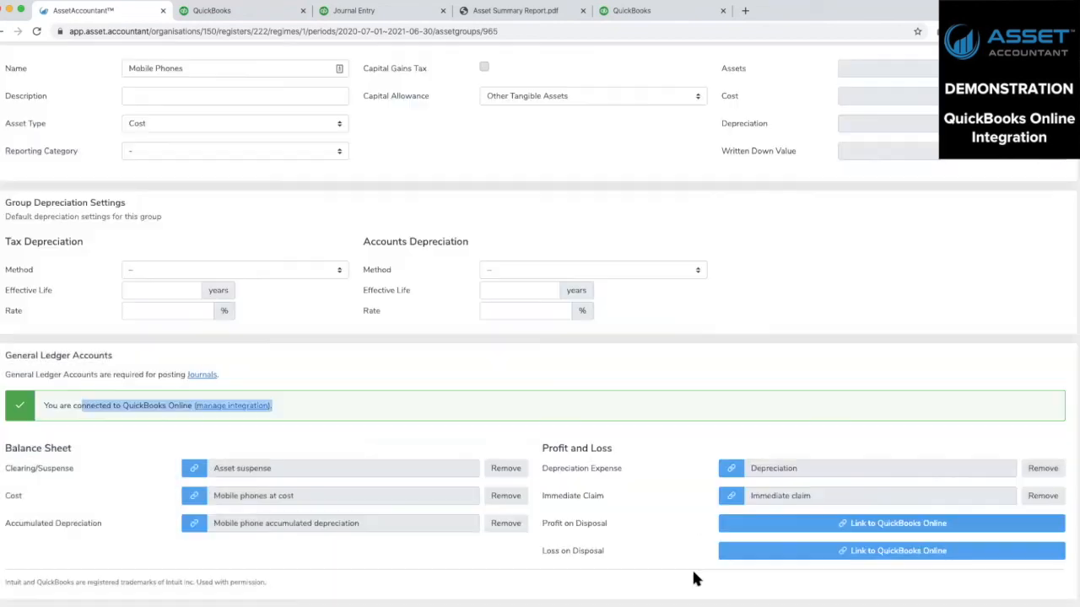
Step: Link both Profit on Disposal and Loss on Disposal to the QuickBooks account Profit or loss on disposal of assets
left_click(739, 516)
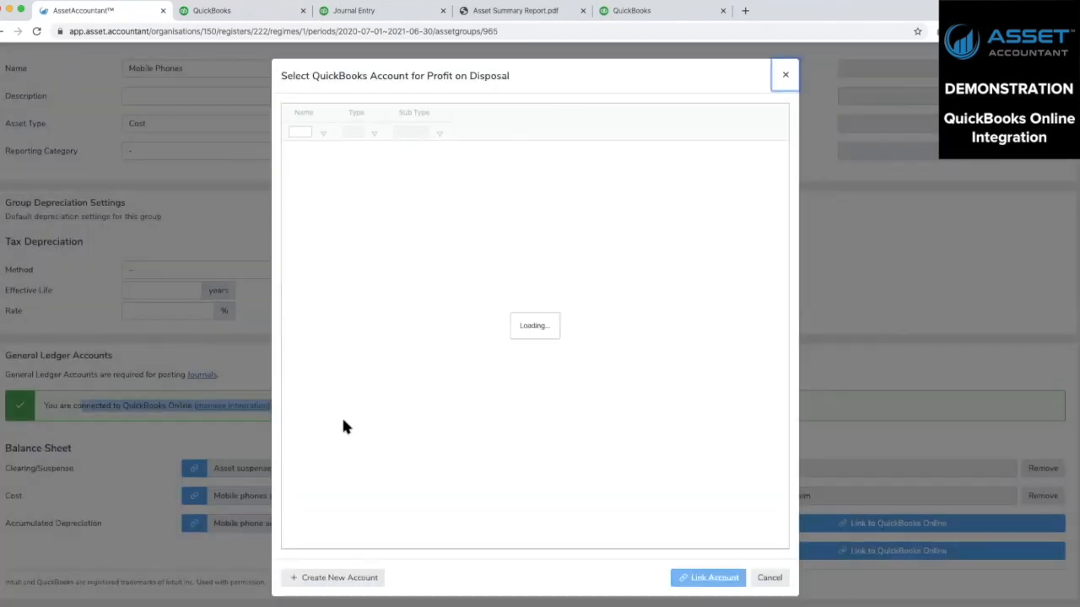
left_click(293, 478)
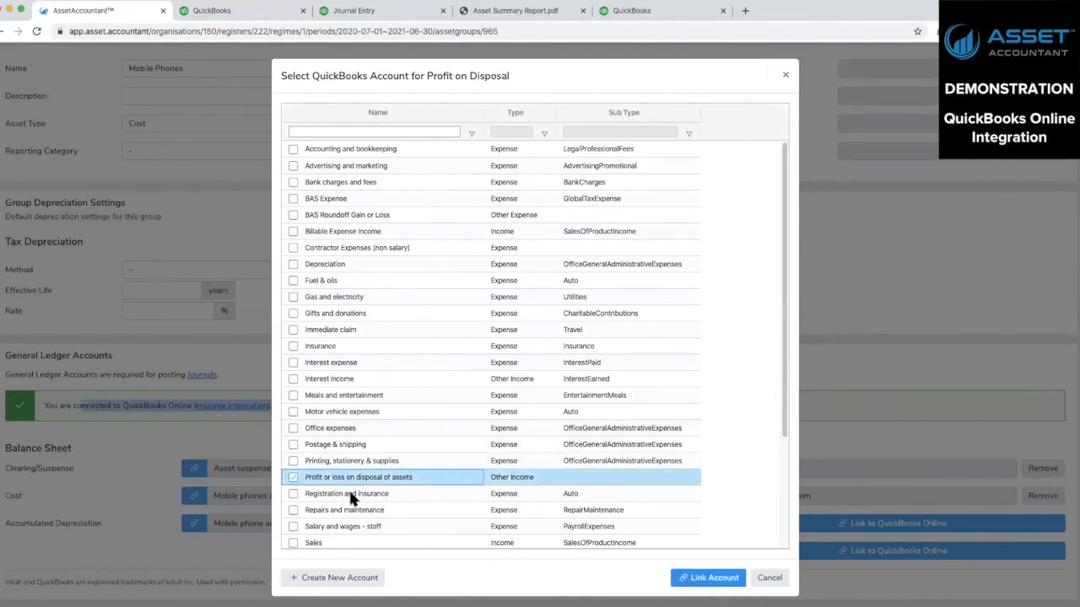
left_click(697, 578)
left_click(746, 555)
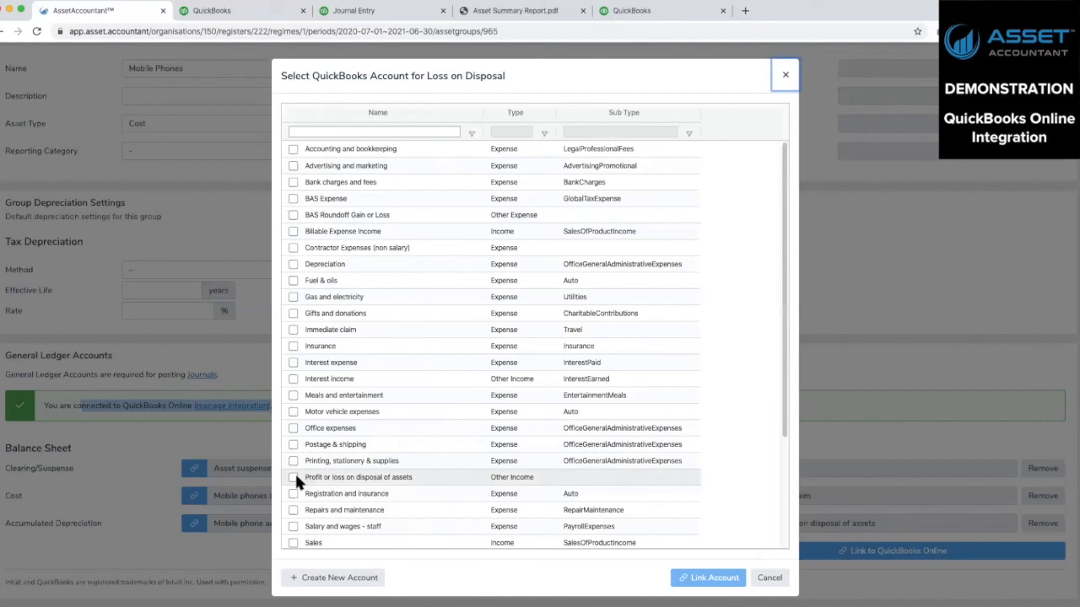
left_click(293, 477)
left_click(705, 578)
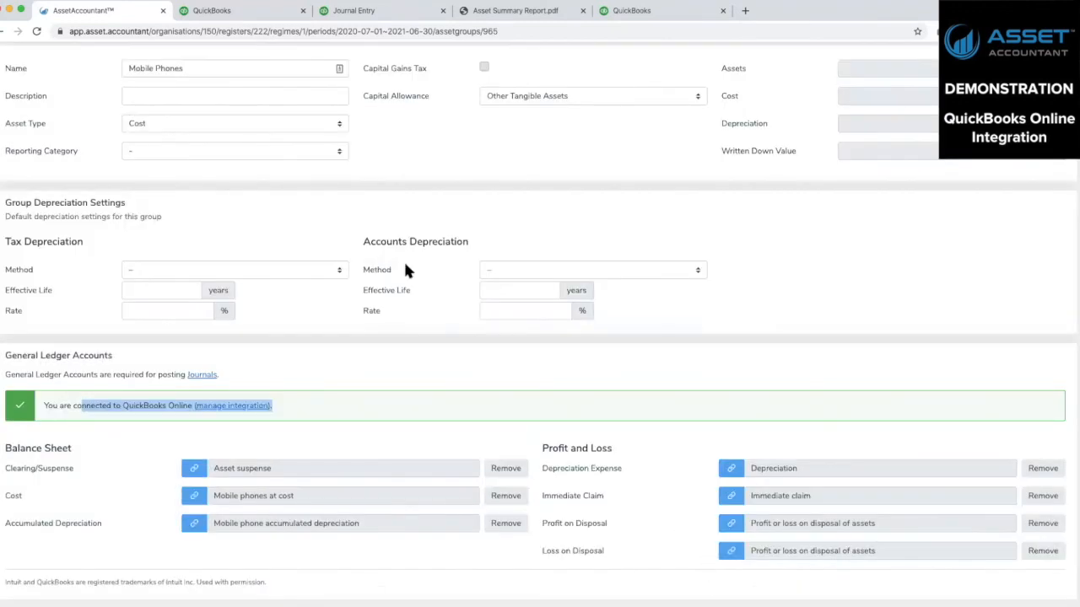
Step: Fill the asset group's description with Mobile Phones, copied from its name
triple_click(168, 69)
key("ctrl+c")
left_click(161, 97)
key("ctrl+v")
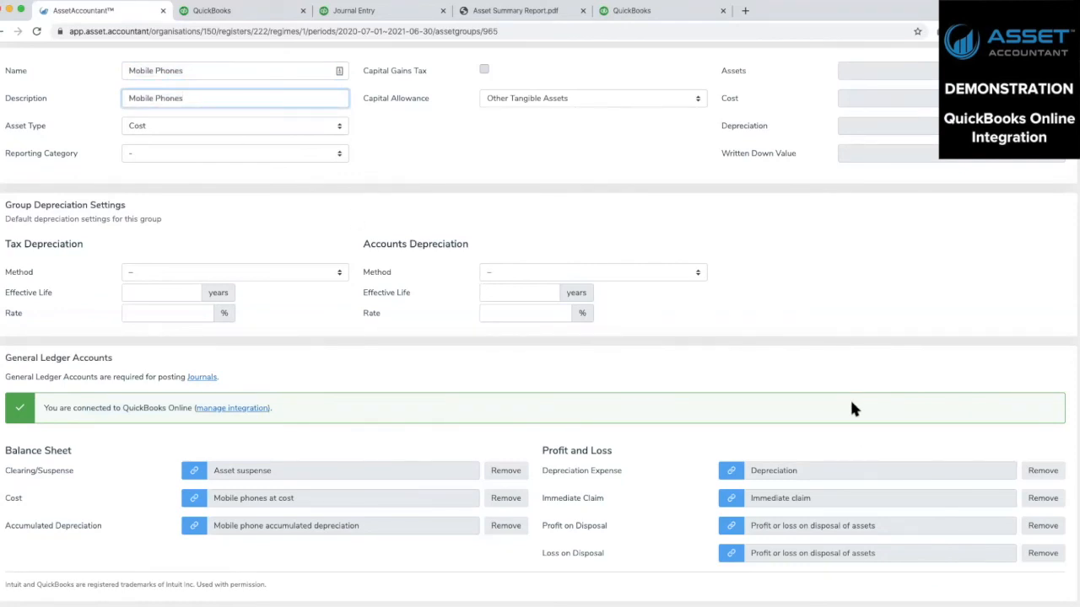
scroll(852, 402, "up", 1)
scroll(851, 402, "down", 1)
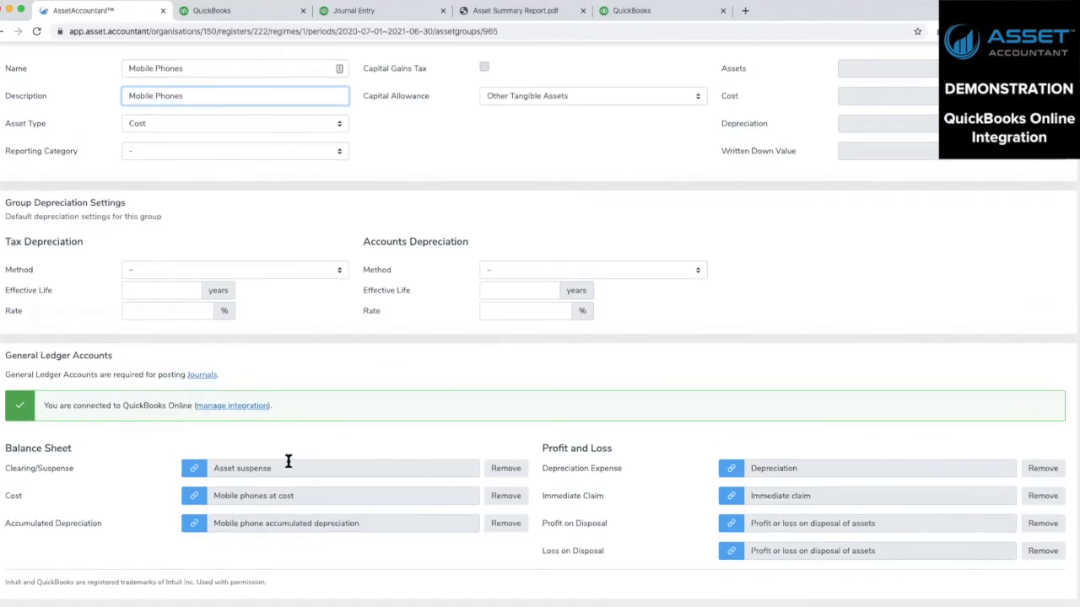
left_click(199, 472)
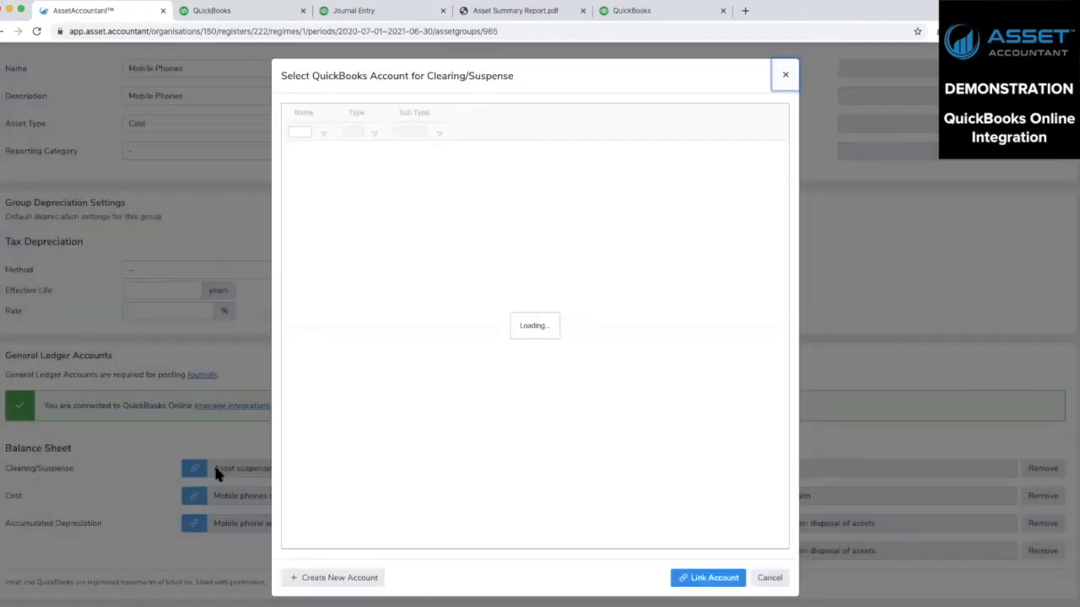
left_click(331, 579)
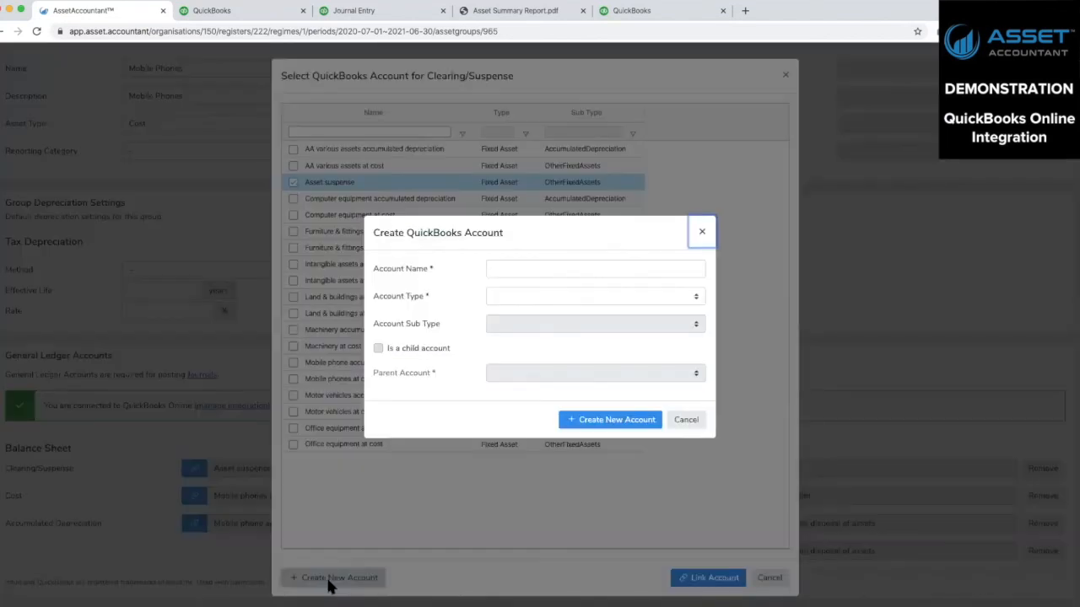
left_click(513, 267)
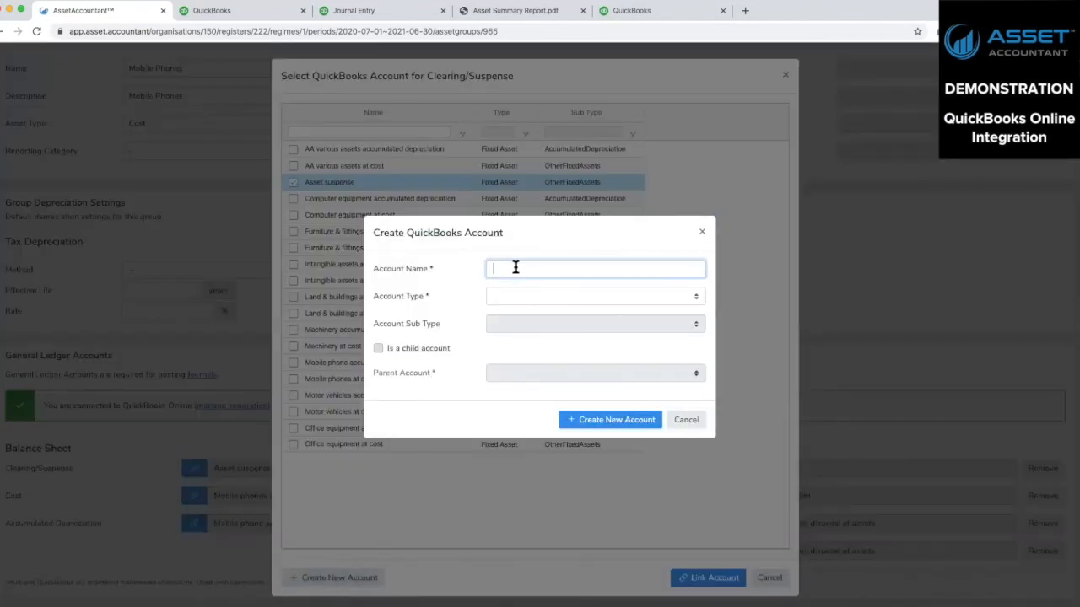
type("Suspense")
left_click(692, 420)
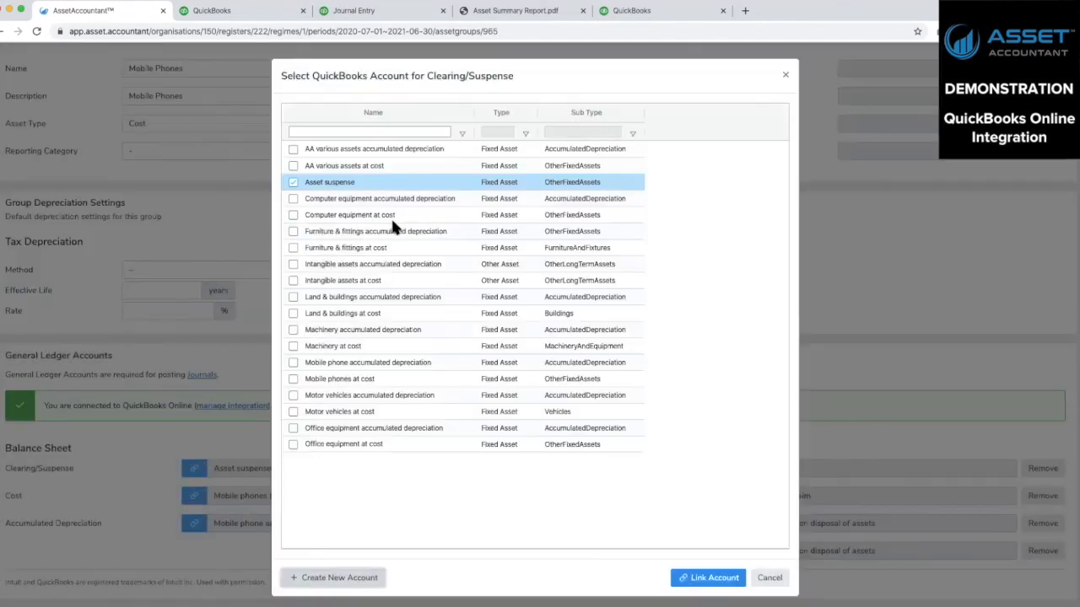
left_click(769, 578)
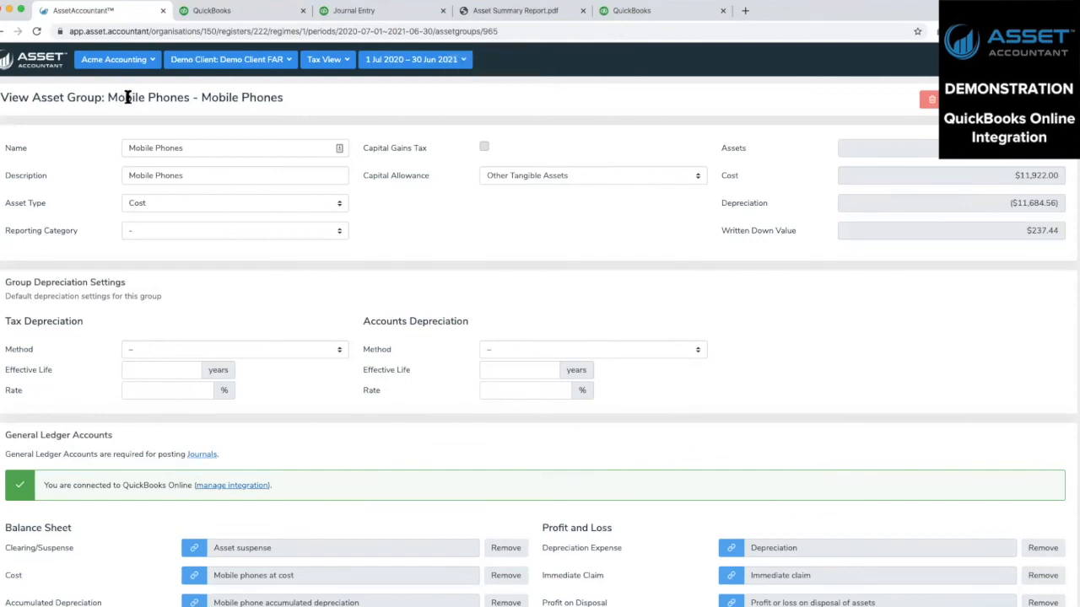
Step: Leave the Mobile Phones asset group and return to the Acme Accounting overview of registers
left_click(42, 71)
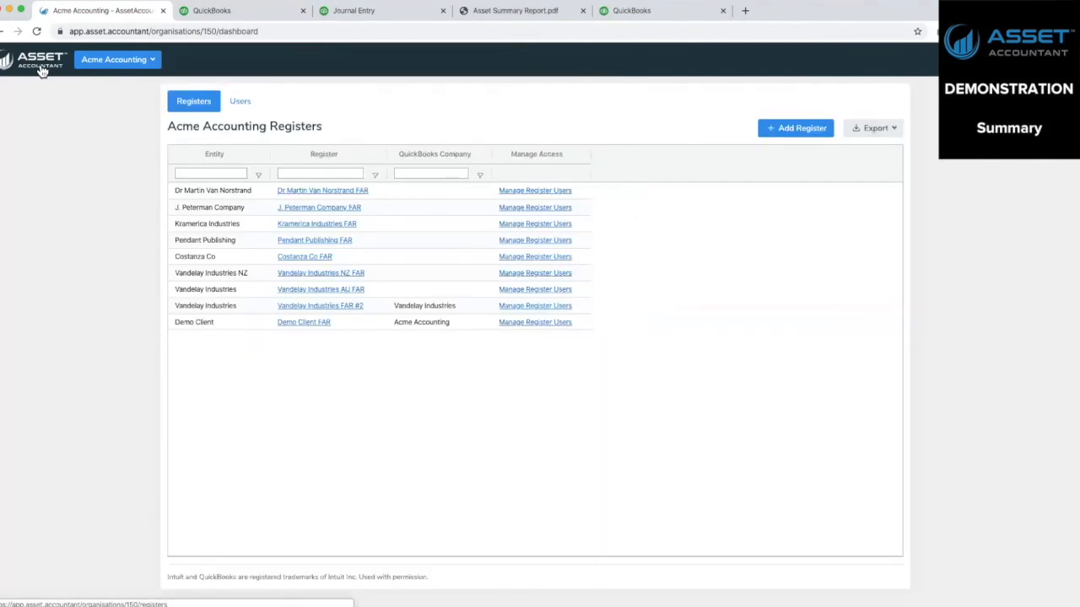